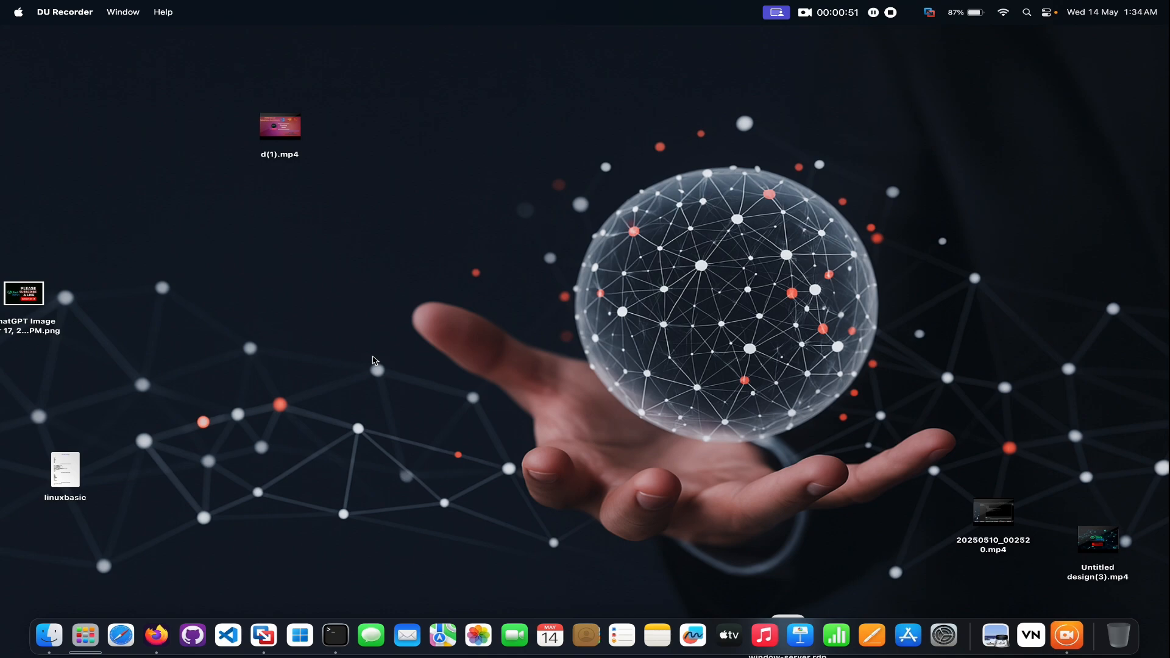
Switch to Firefox, enlarge its window and search the web for vmvare.
click(156, 634)
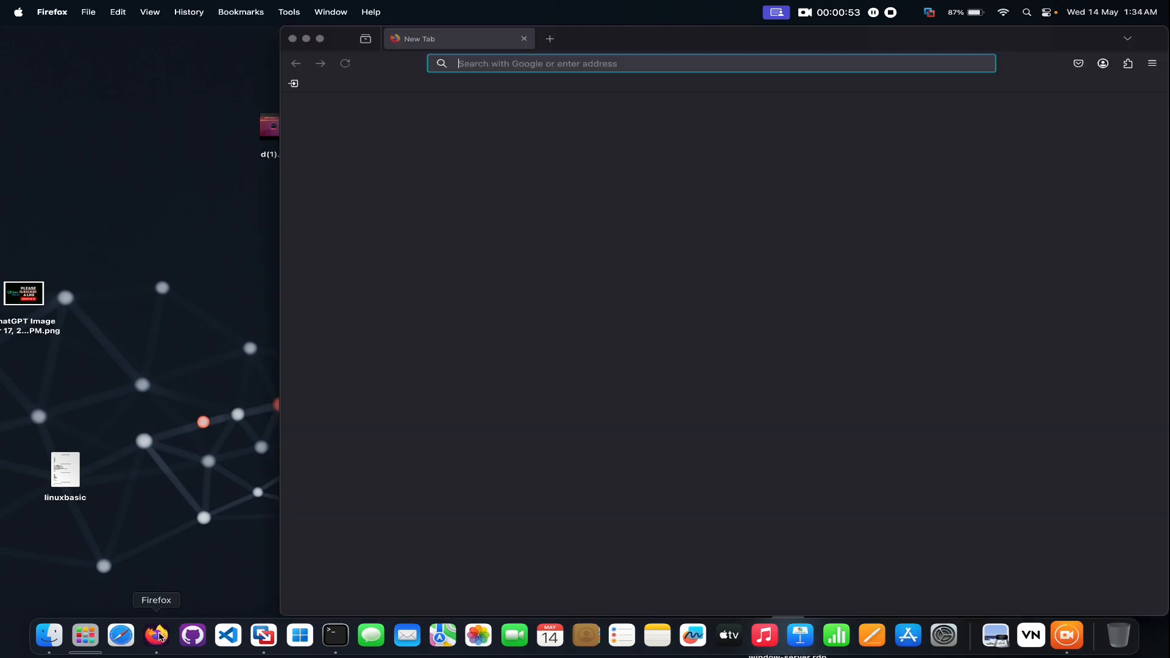
click(320, 39)
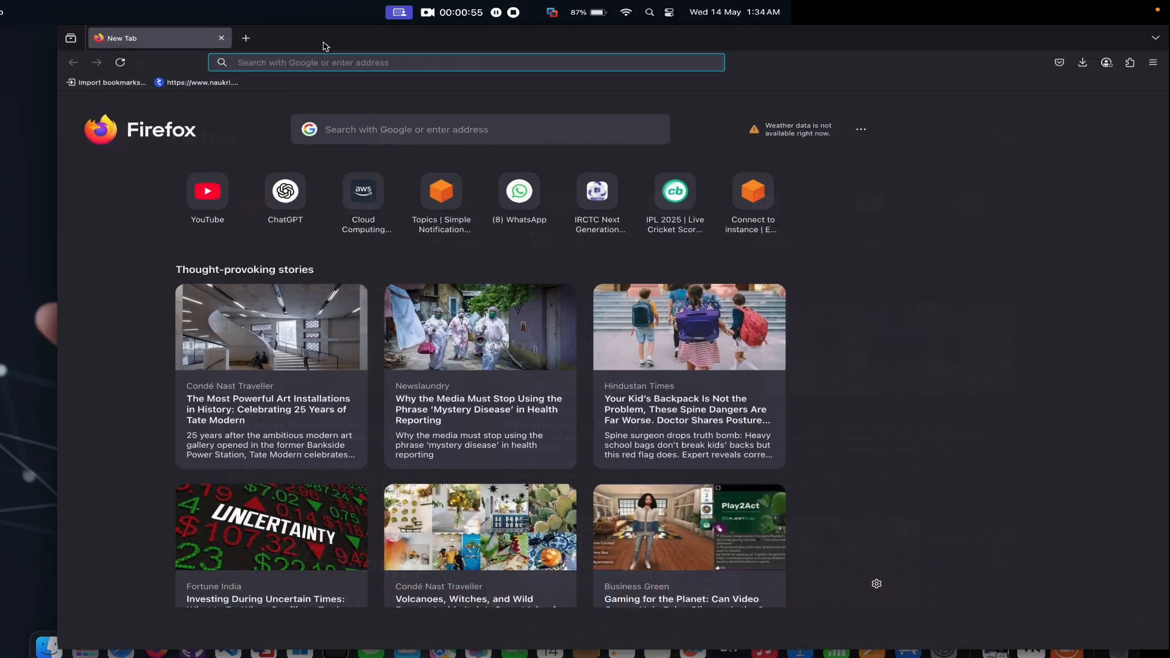
click(314, 66)
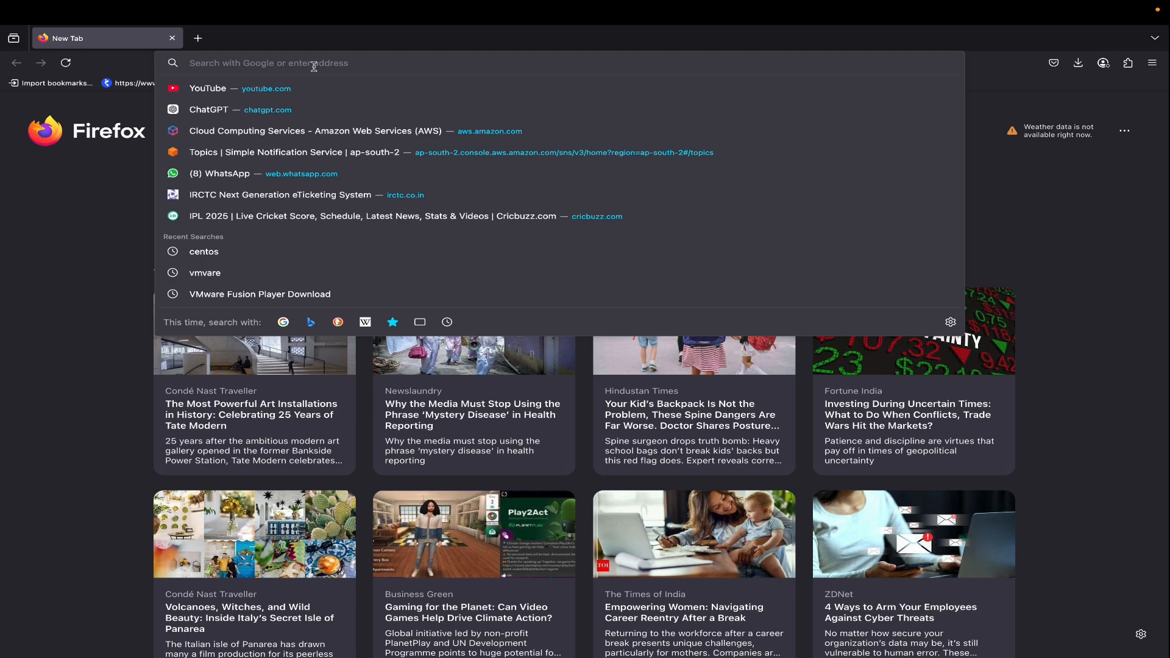
text(vmvare)
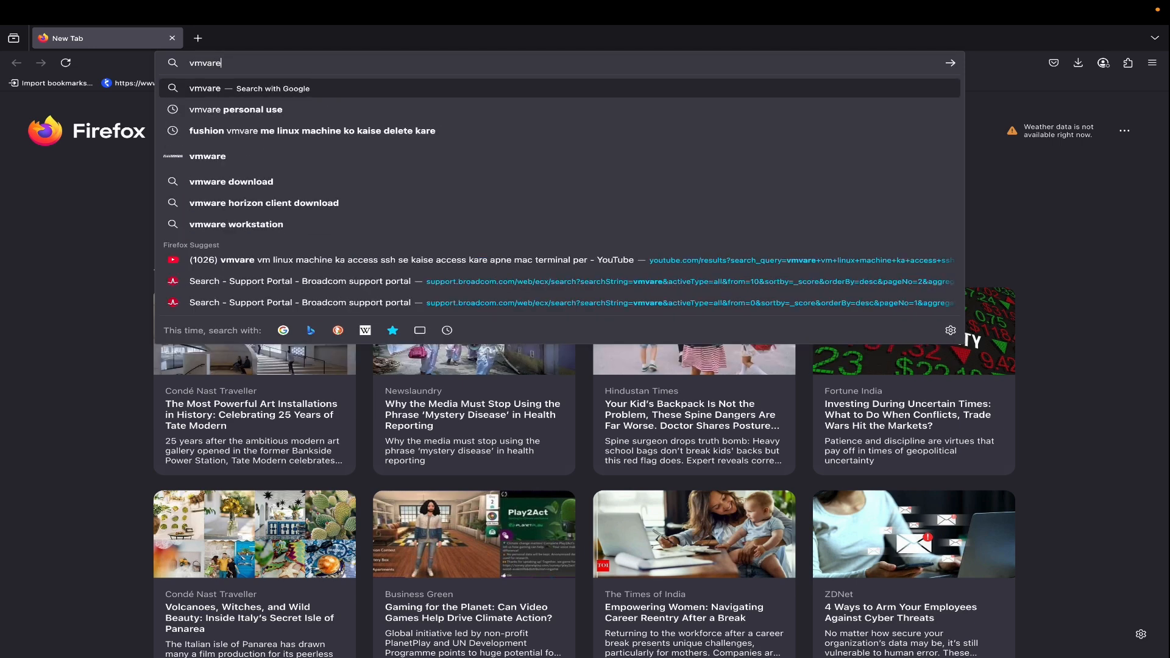
key(Return)
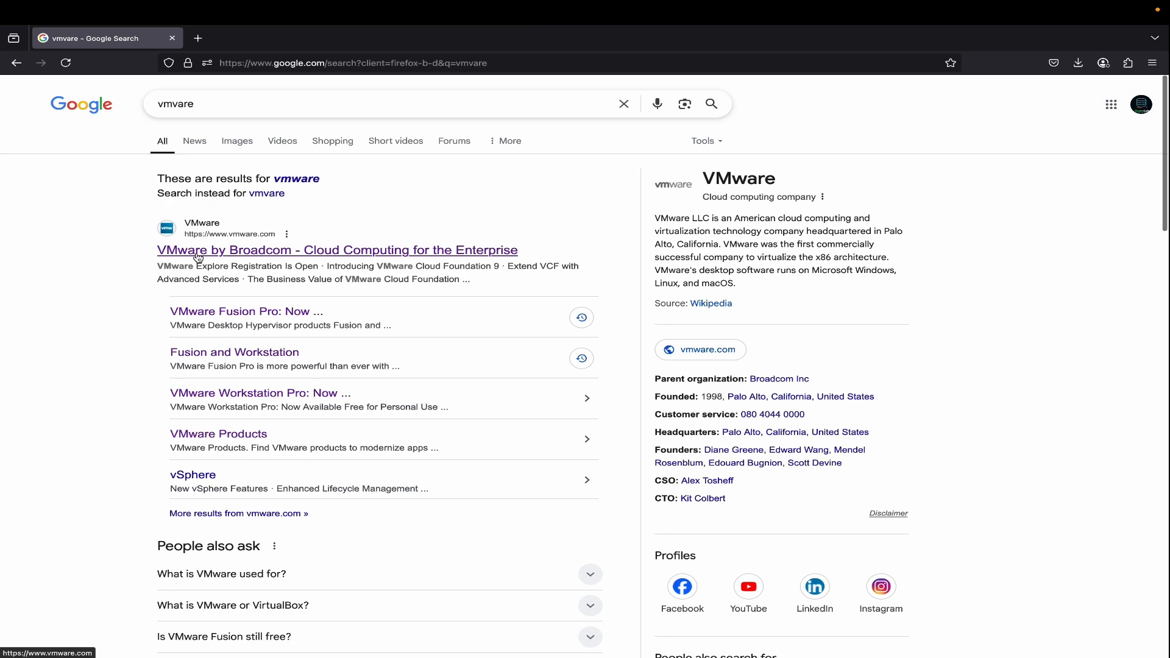
Open the VMware by Broadcom site and go to the Broadcom Support portal from its login options.
click(268, 251)
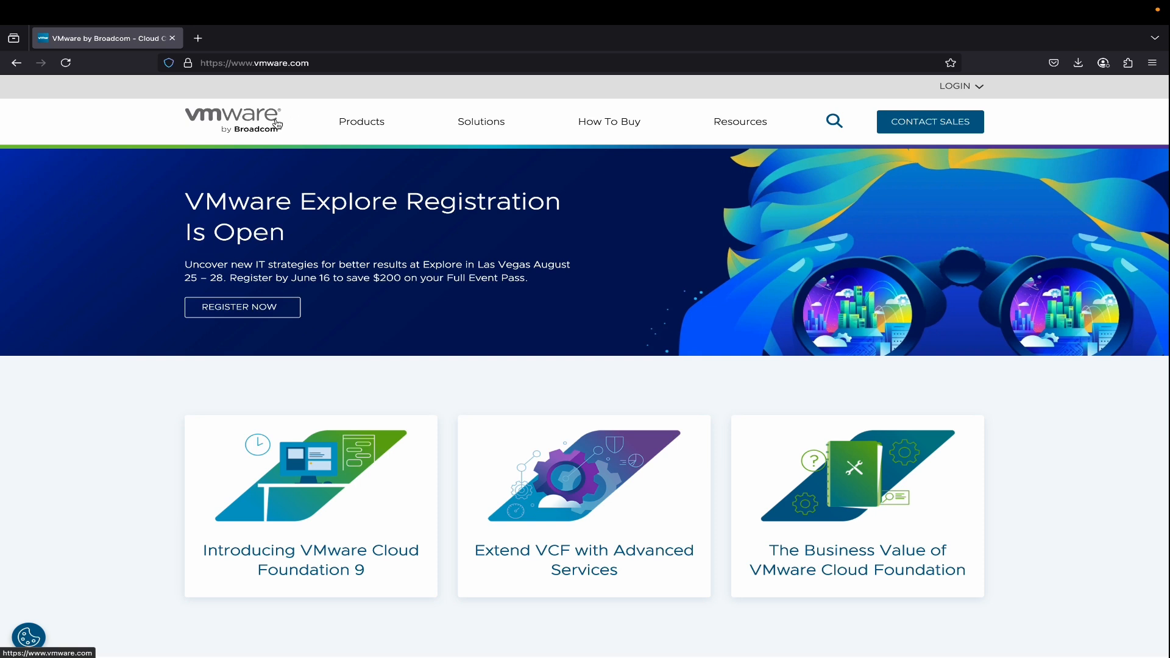
click(980, 88)
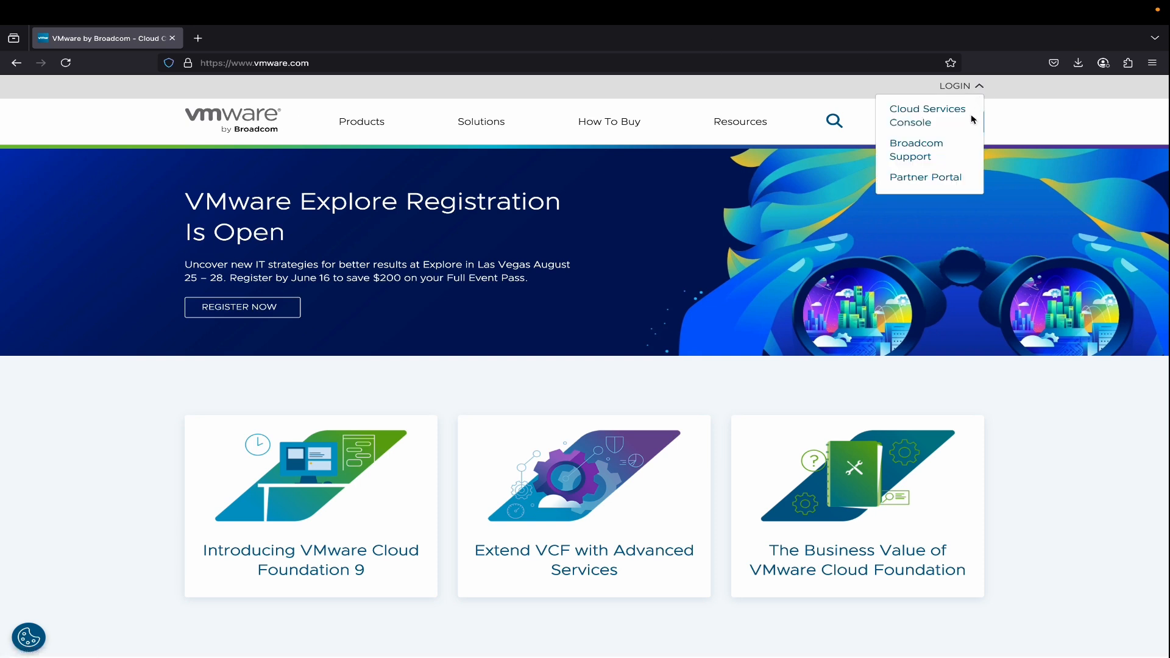
click(923, 150)
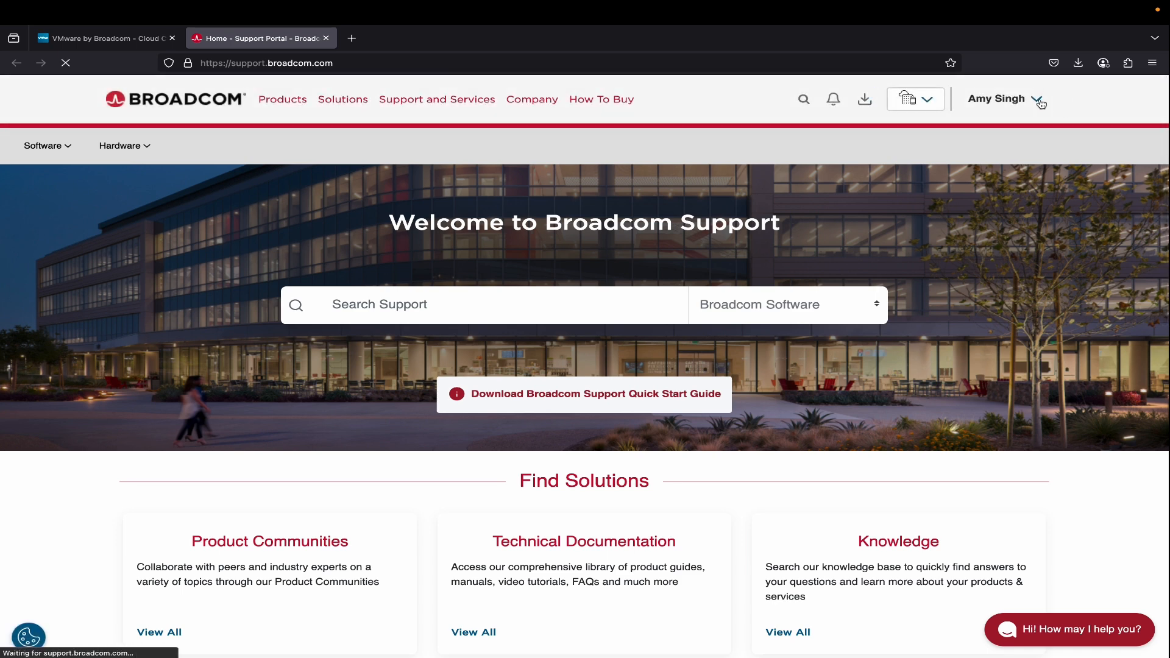
click(1038, 100)
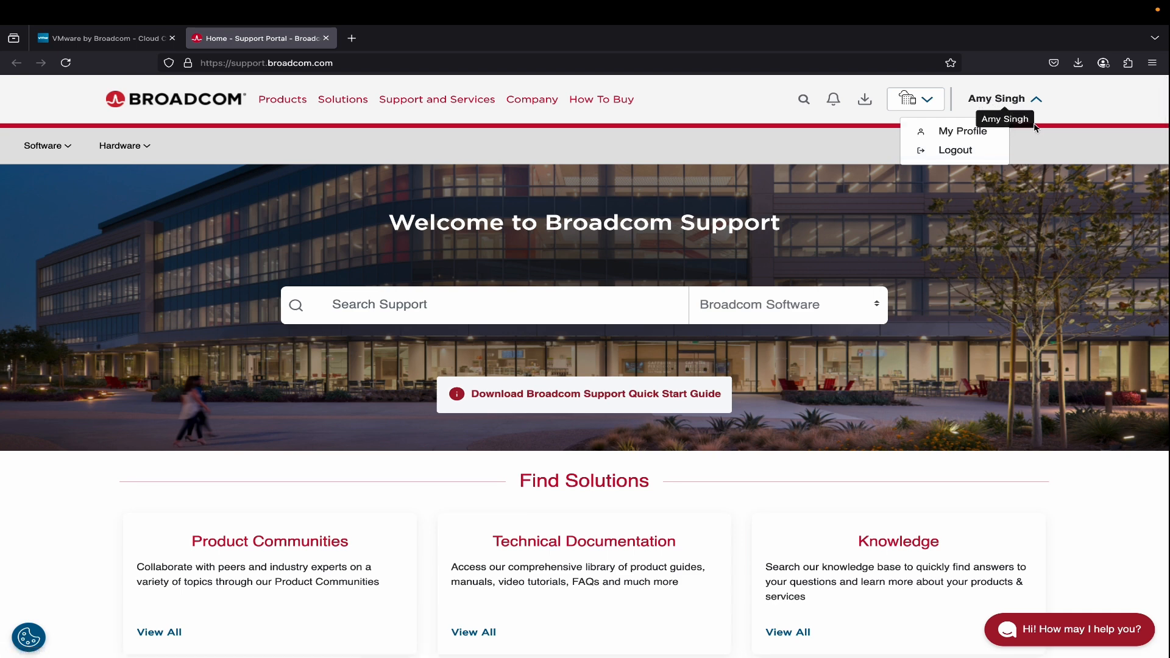
click(1053, 116)
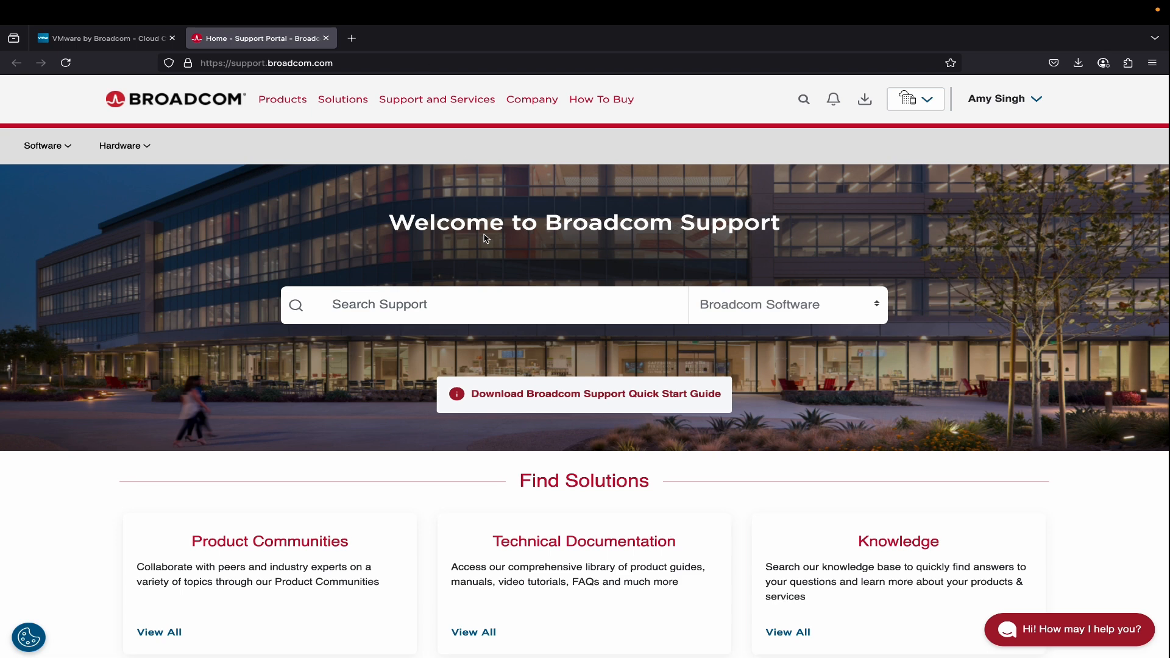
click(294, 99)
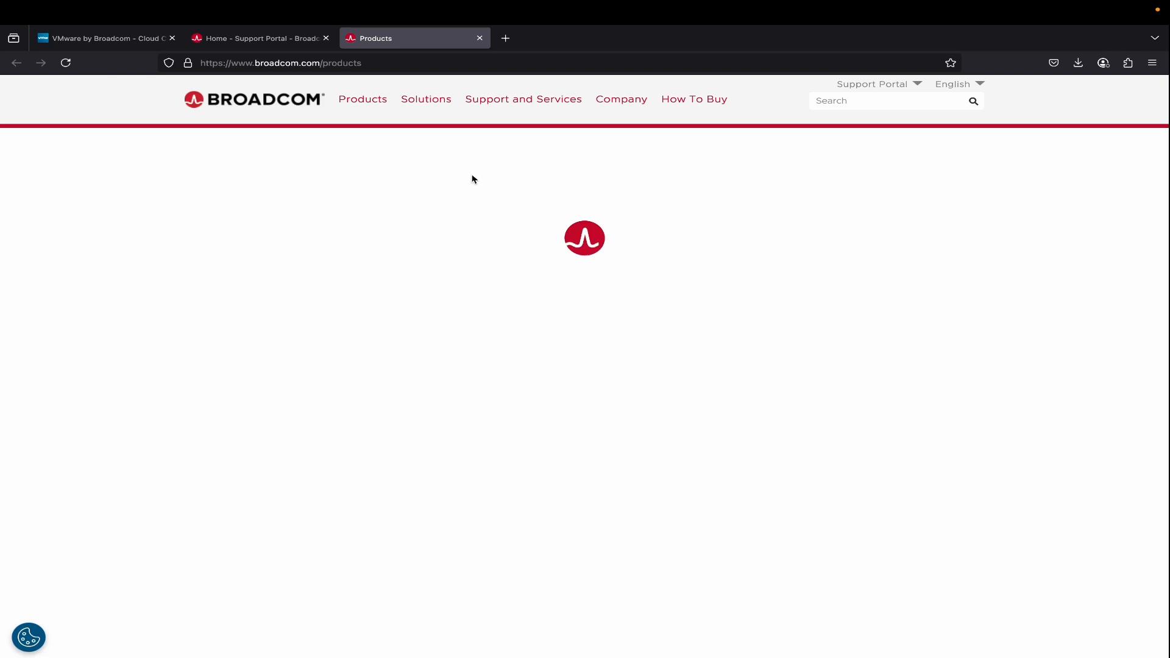
click(479, 38)
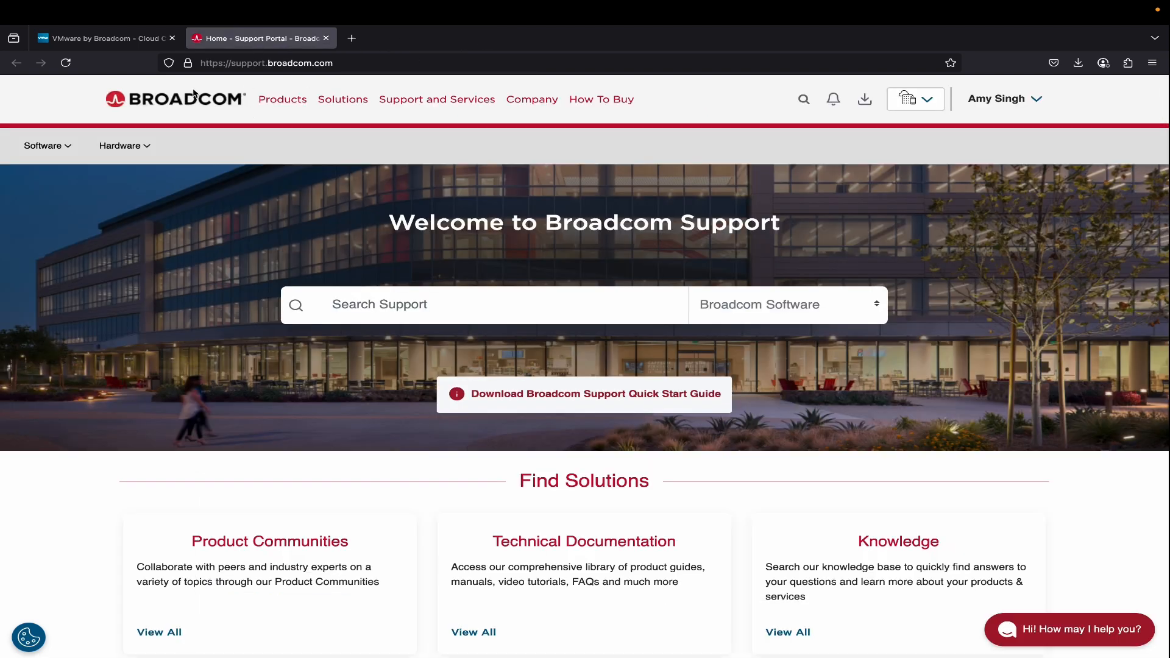
Open My Downloads for Enterprise Software and go to the free software downloads list.
click(67, 147)
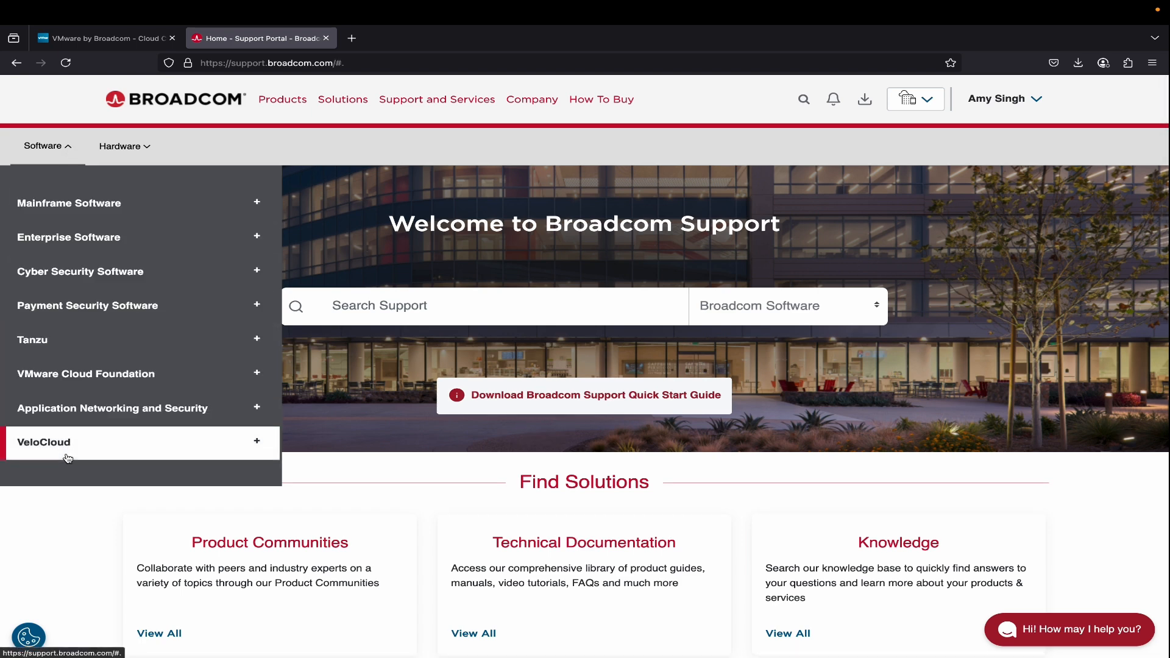
click(116, 242)
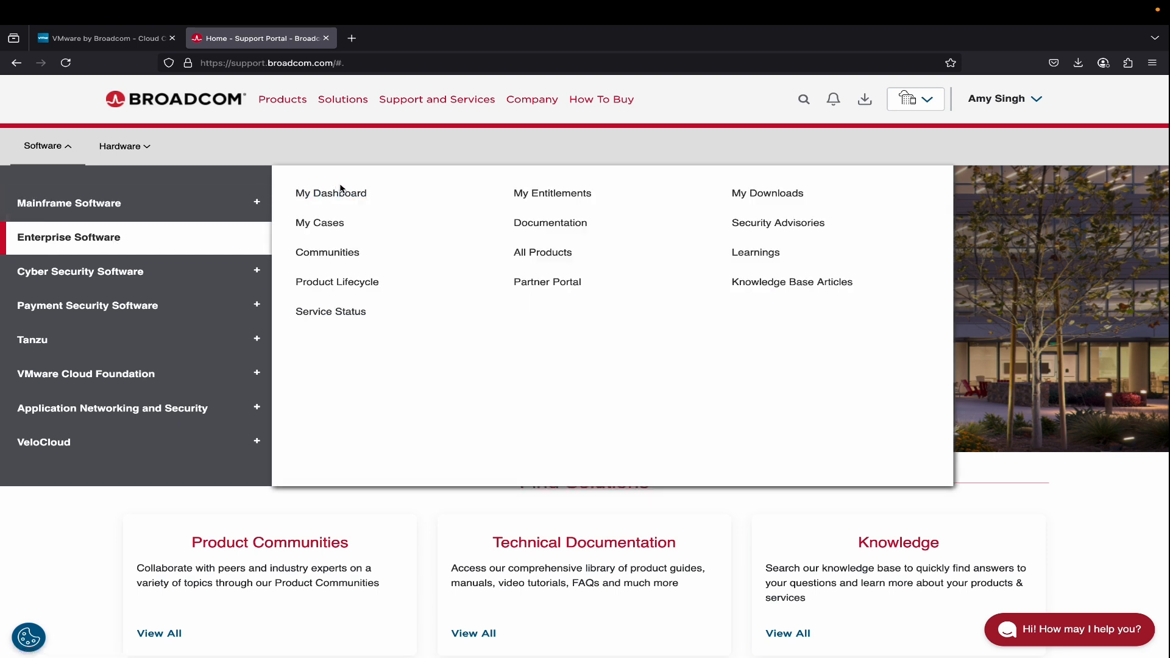
click(773, 195)
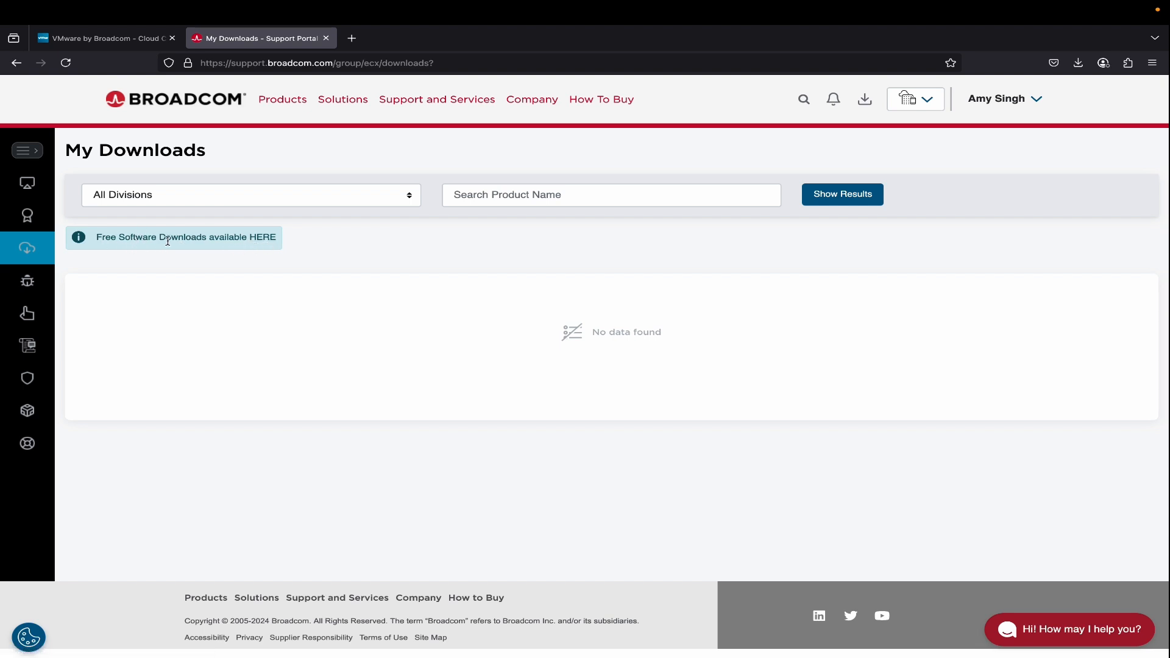
click(272, 239)
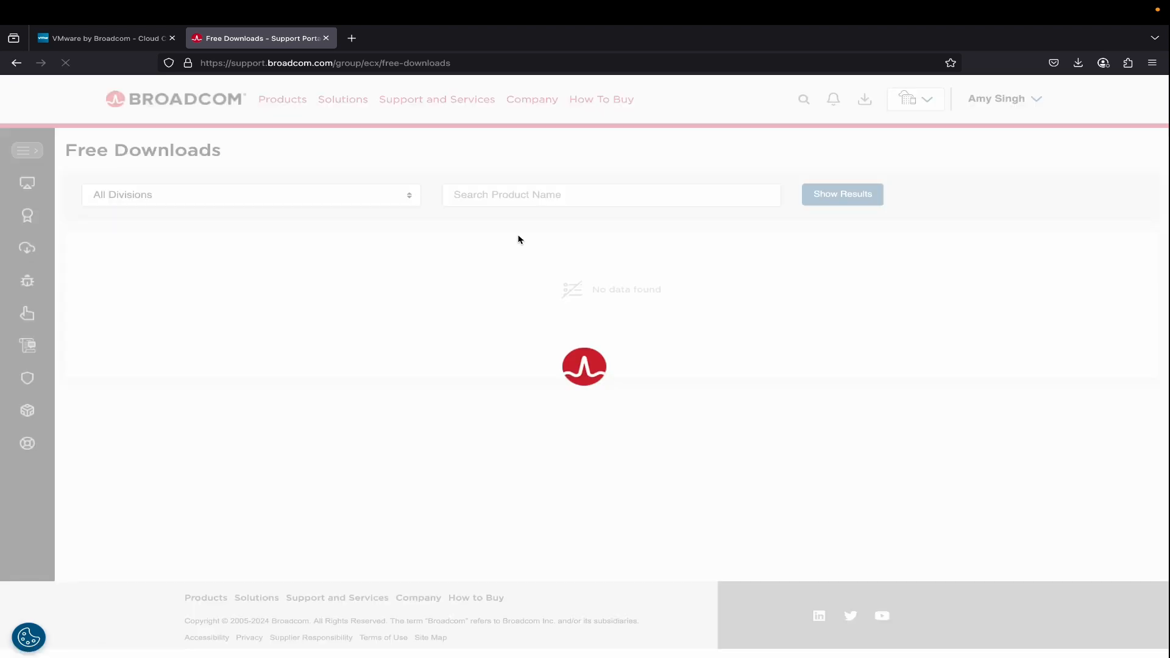
Find VMware Fusion in the free downloads and open the VMware Fusion 13 release 13.6.2 files.
scroll(445, 335, down, 3)
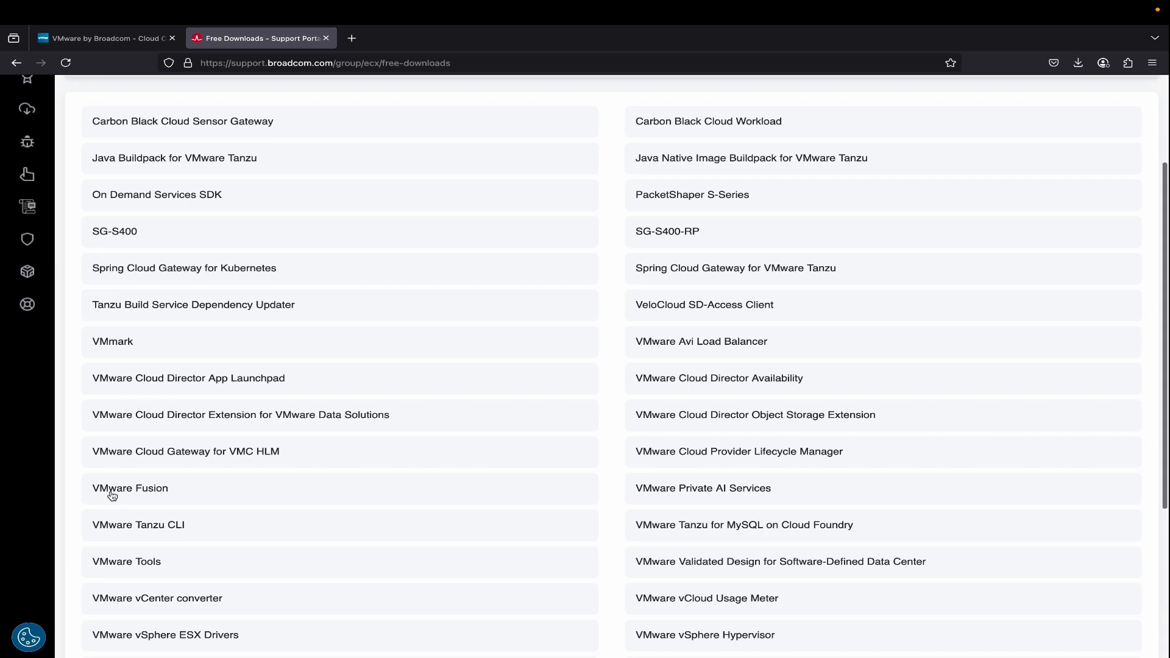
click(140, 491)
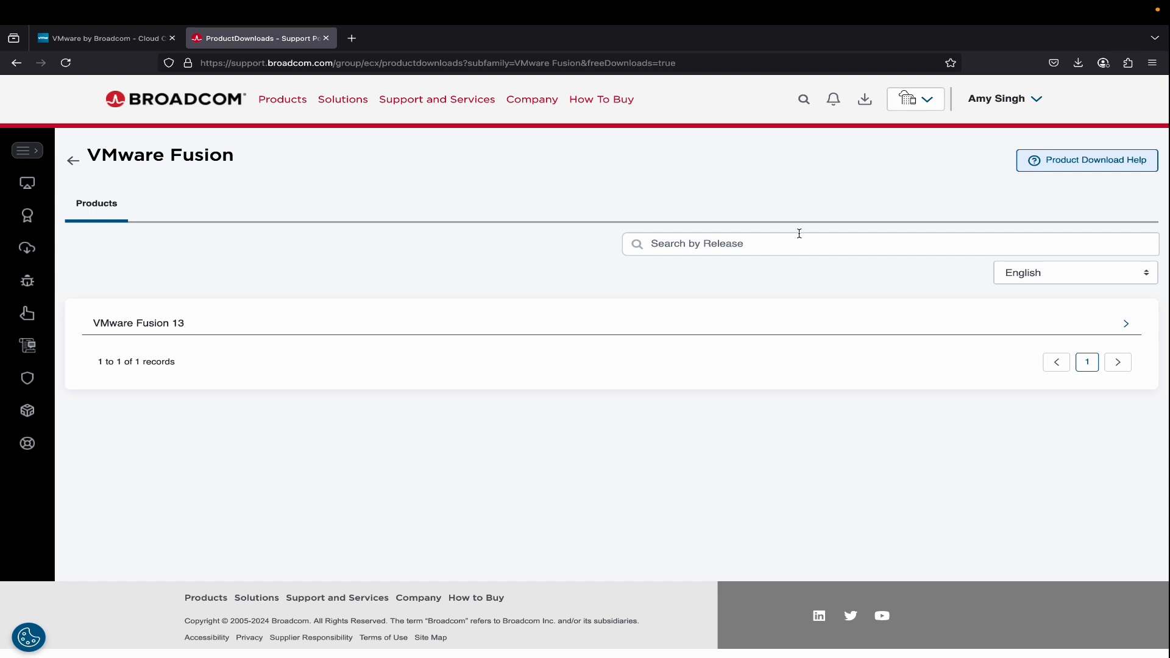
click(1130, 329)
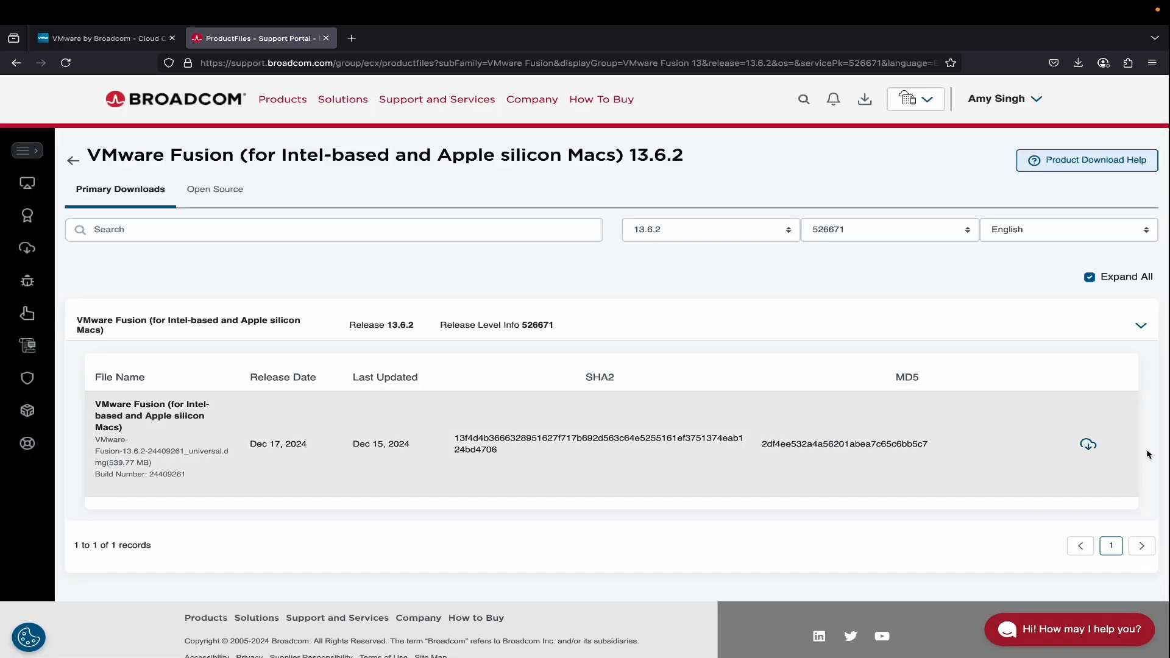
Start downloading the VMware Fusion 13.6.2 universal disk image, then cancel the download and dismiss the downloads list.
click(1091, 447)
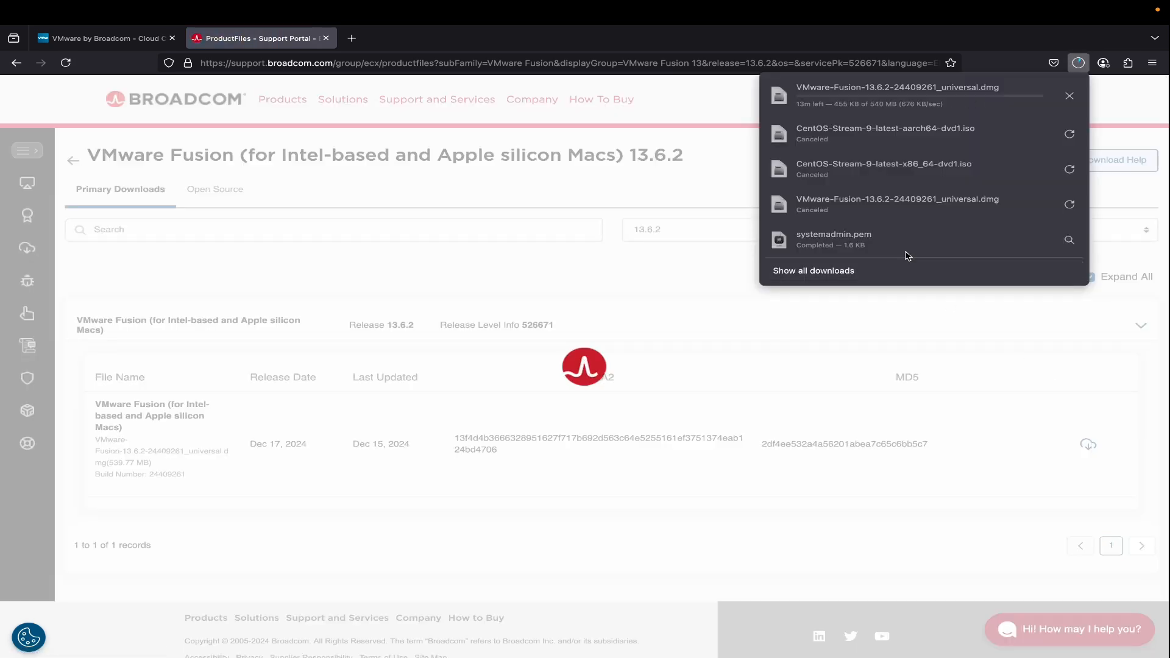
click(1068, 98)
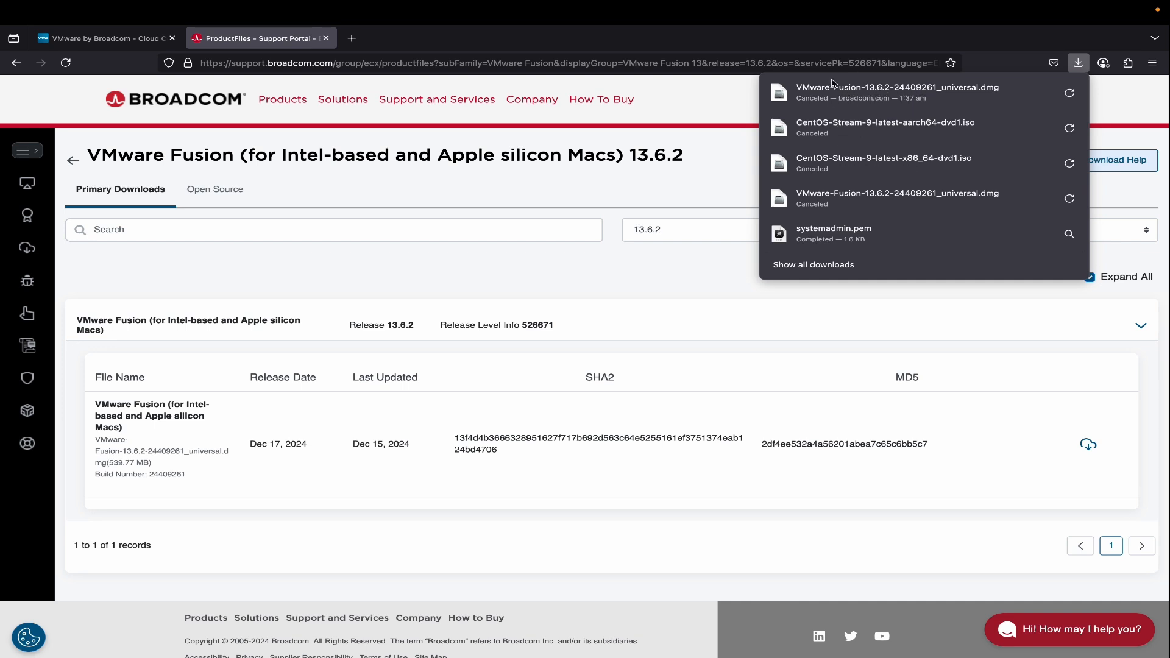
mouse_move(86, 654)
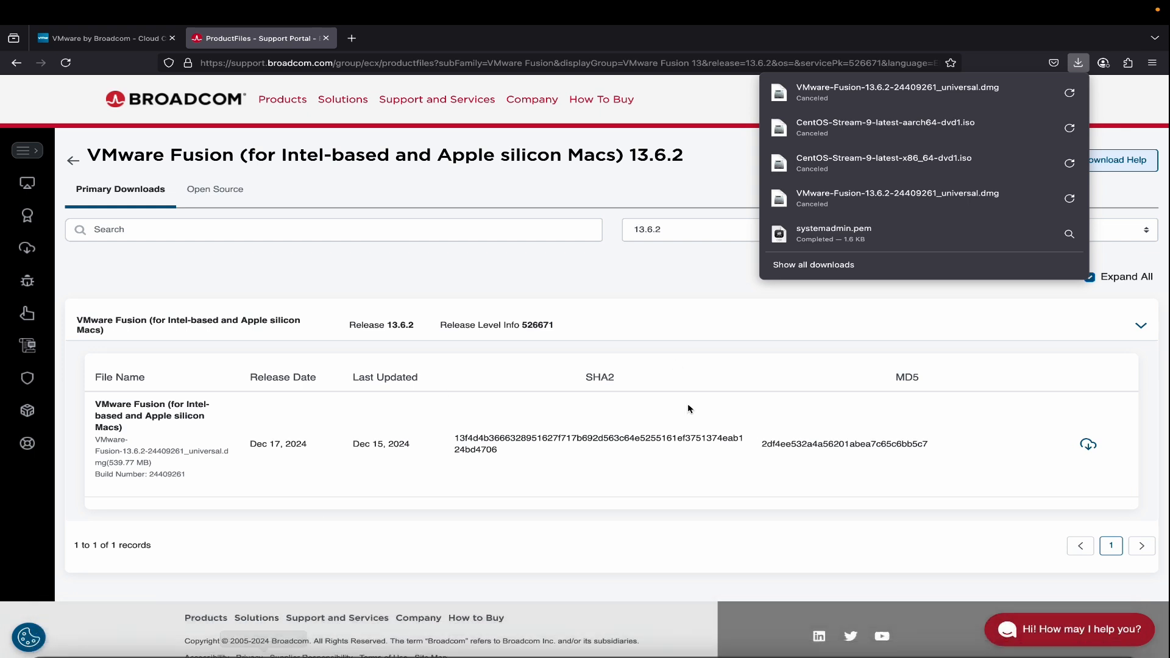
click(612, 346)
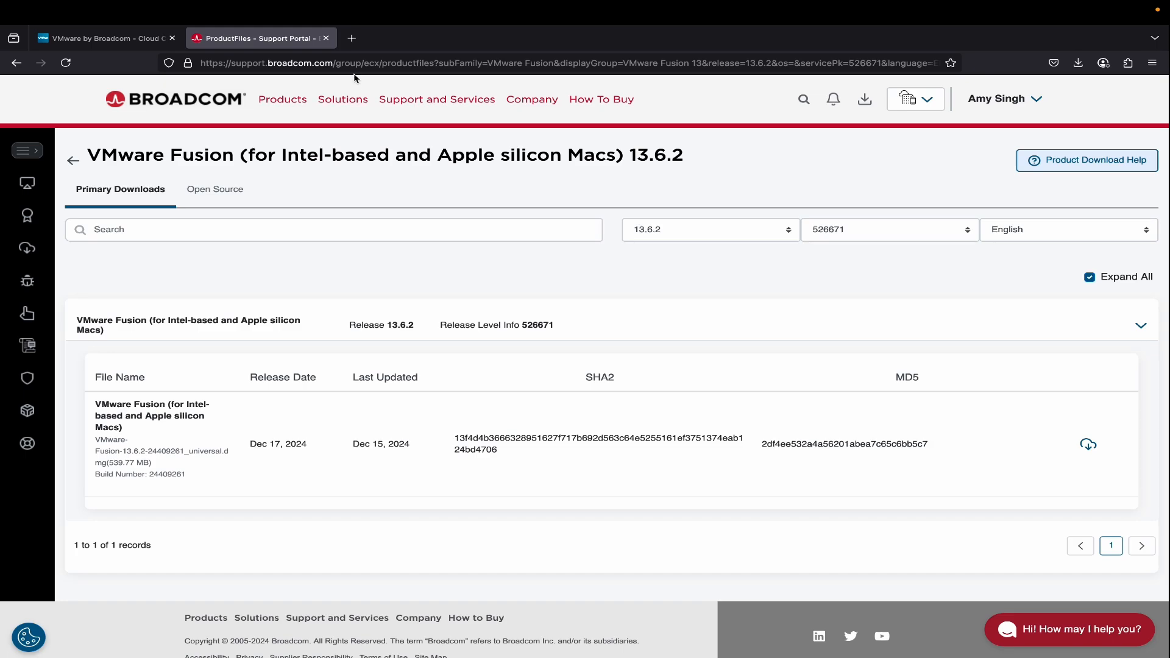
Search for centos in a new tab and get the CentOS Stream 10 ARM64 (aarch64) ISO from its download page.
click(351, 37)
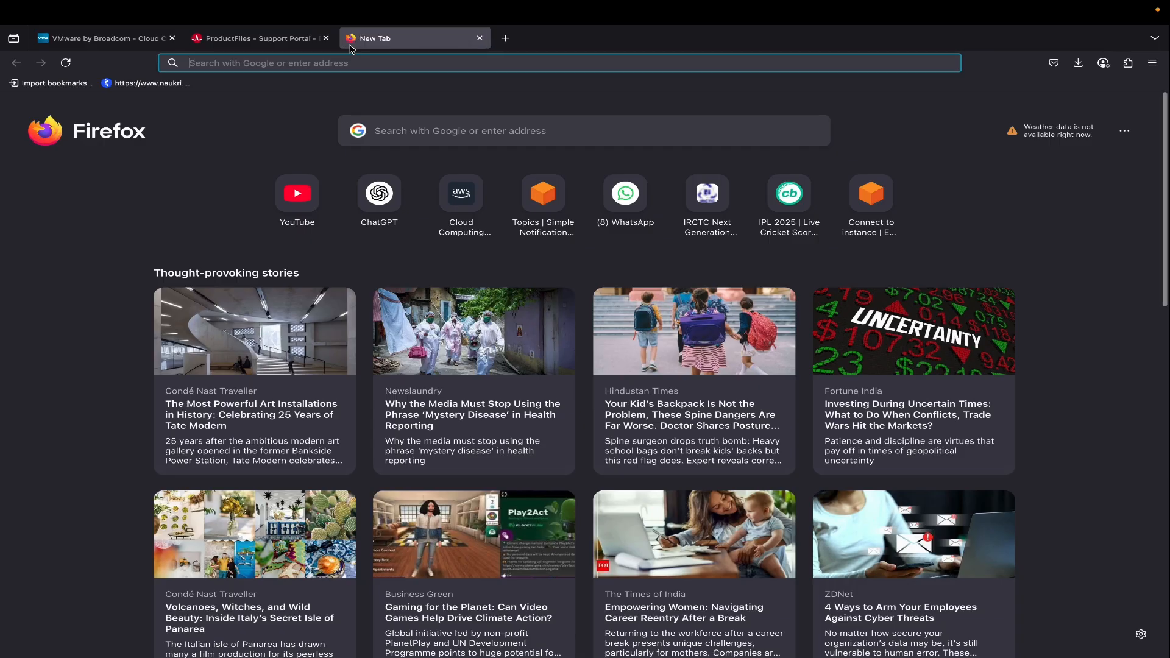
click(412, 129)
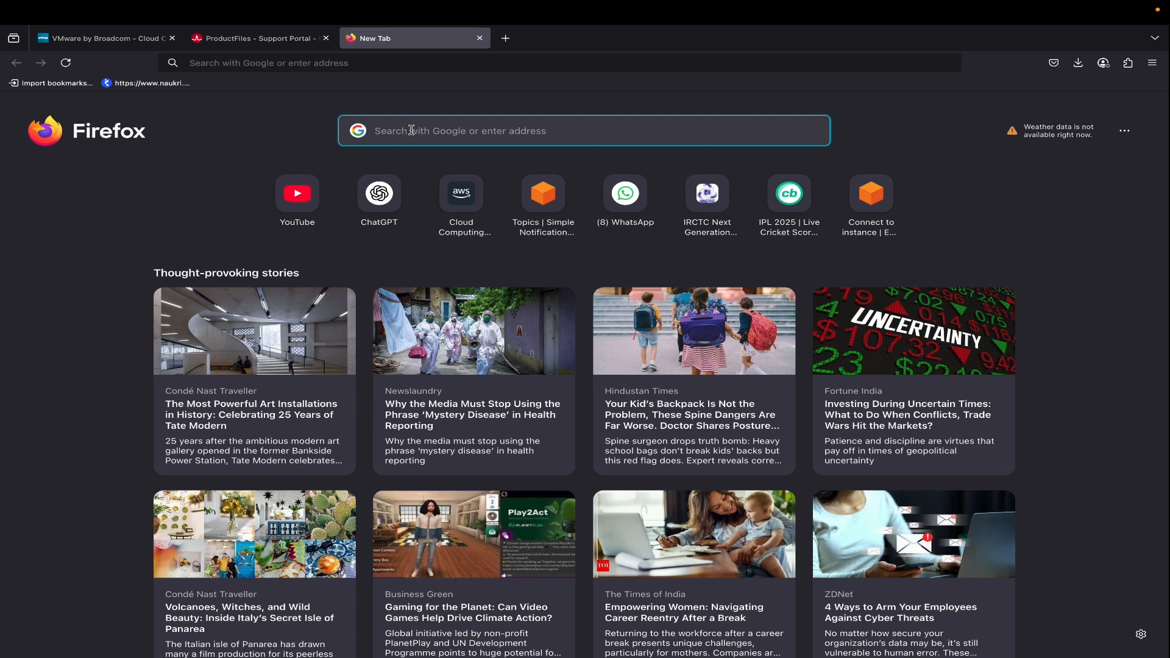
text(cen)
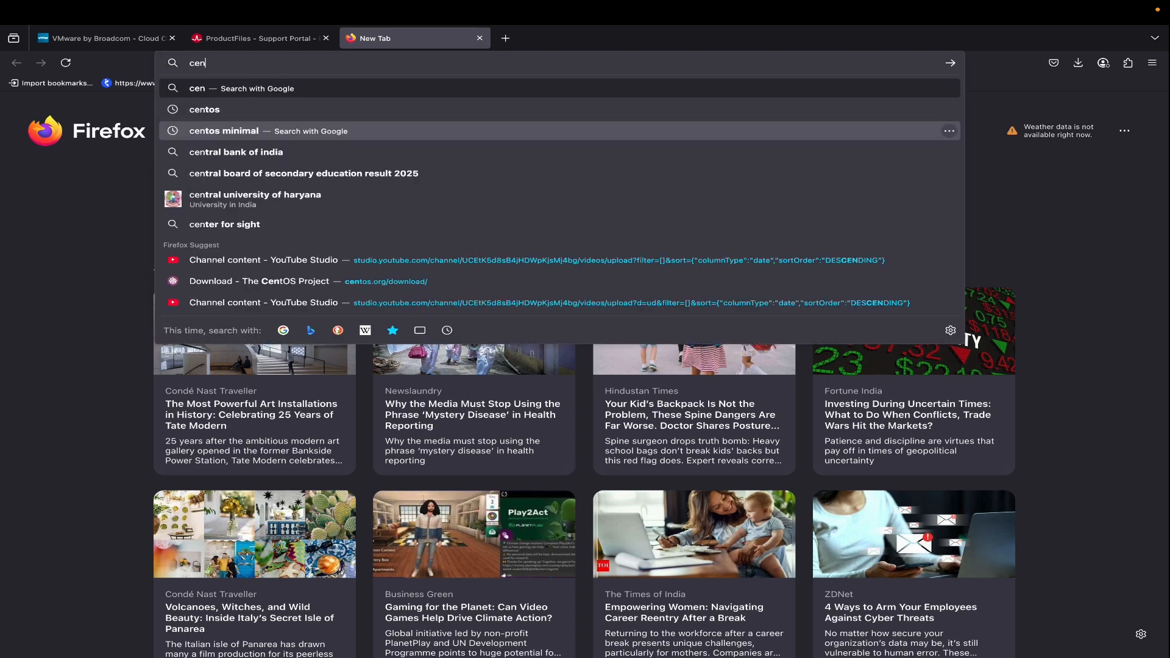
text(tos)
key(Return)
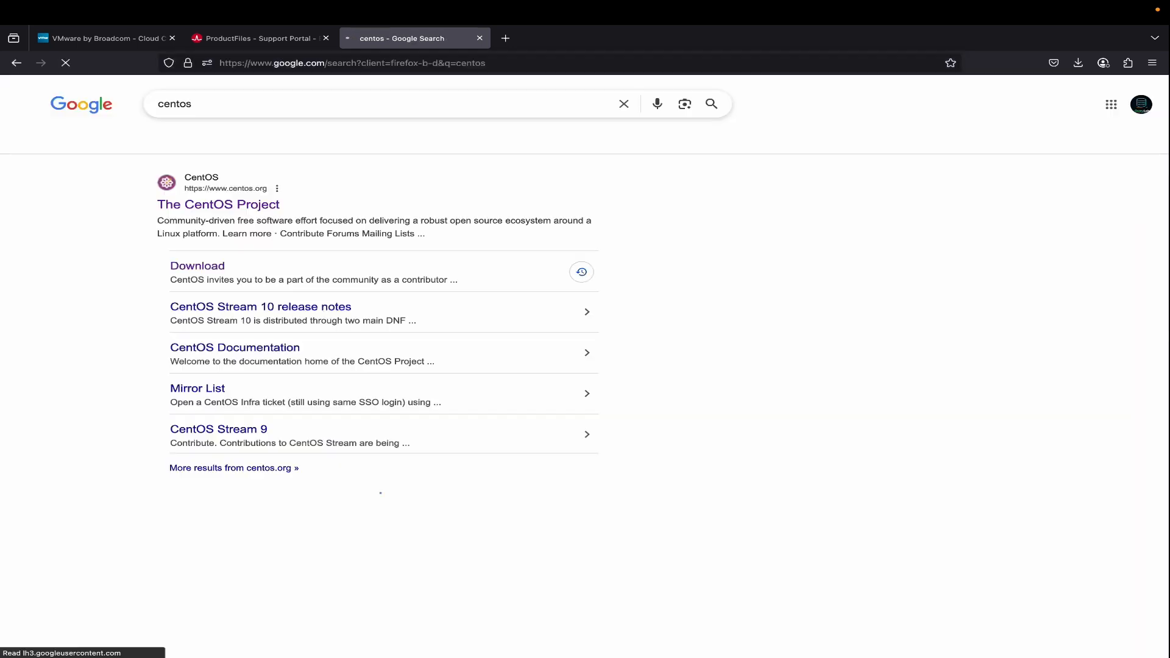
click(196, 270)
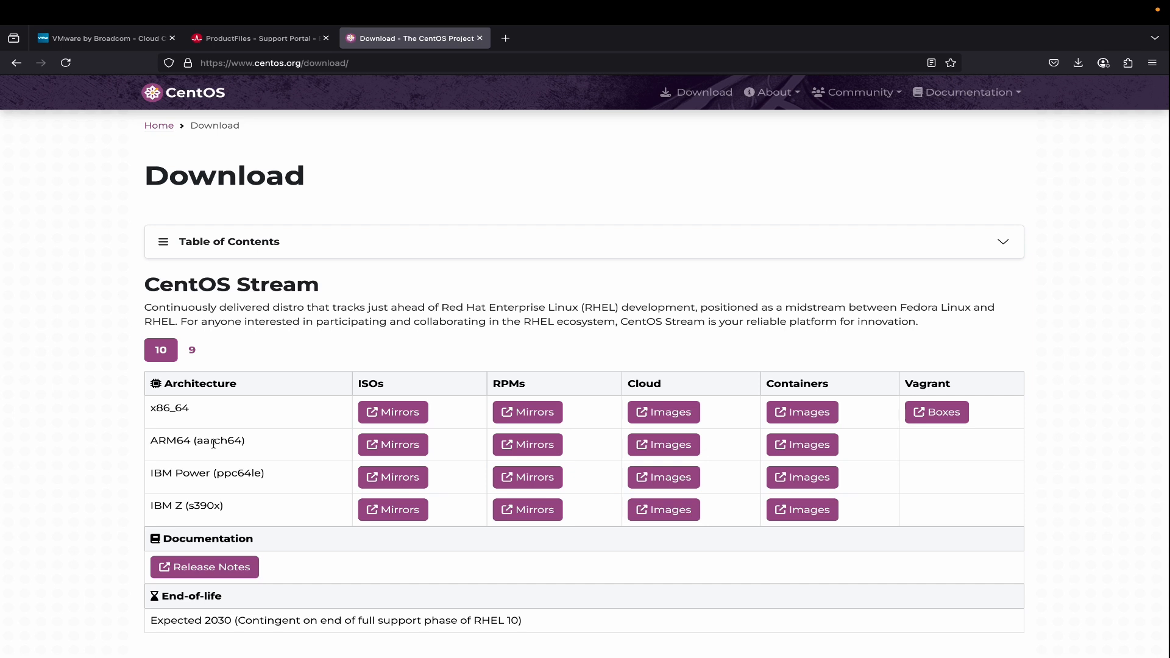
click(394, 448)
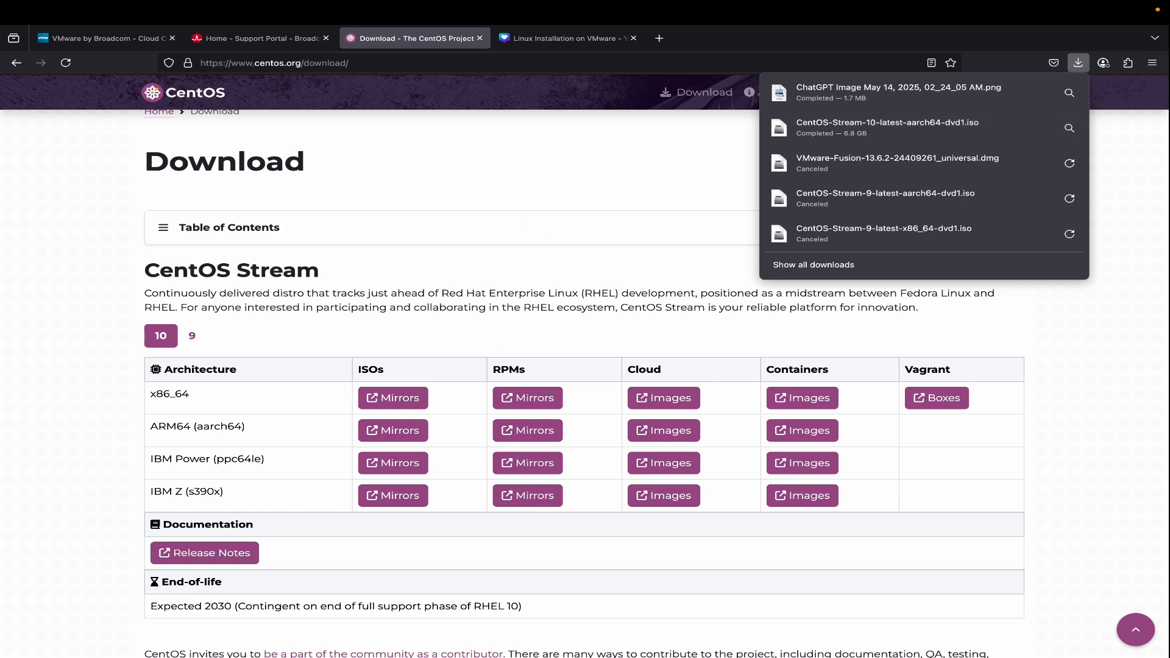
Switch to VMware Fusion and start creating a new virtual machine.
mouse_move(262, 655)
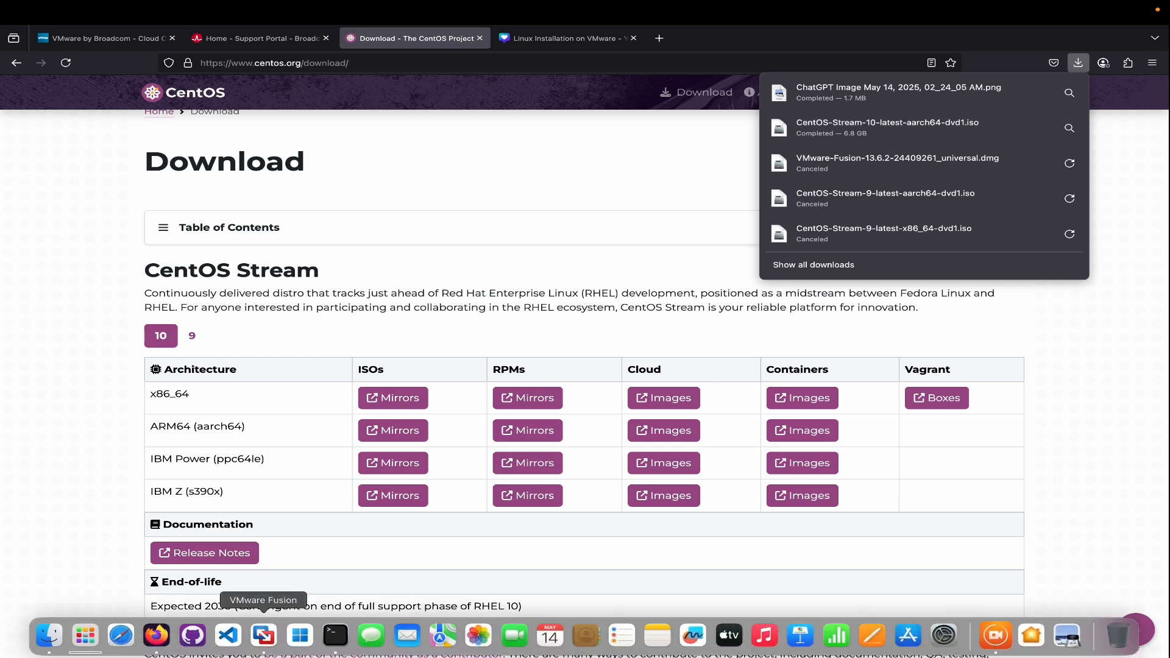
click(264, 636)
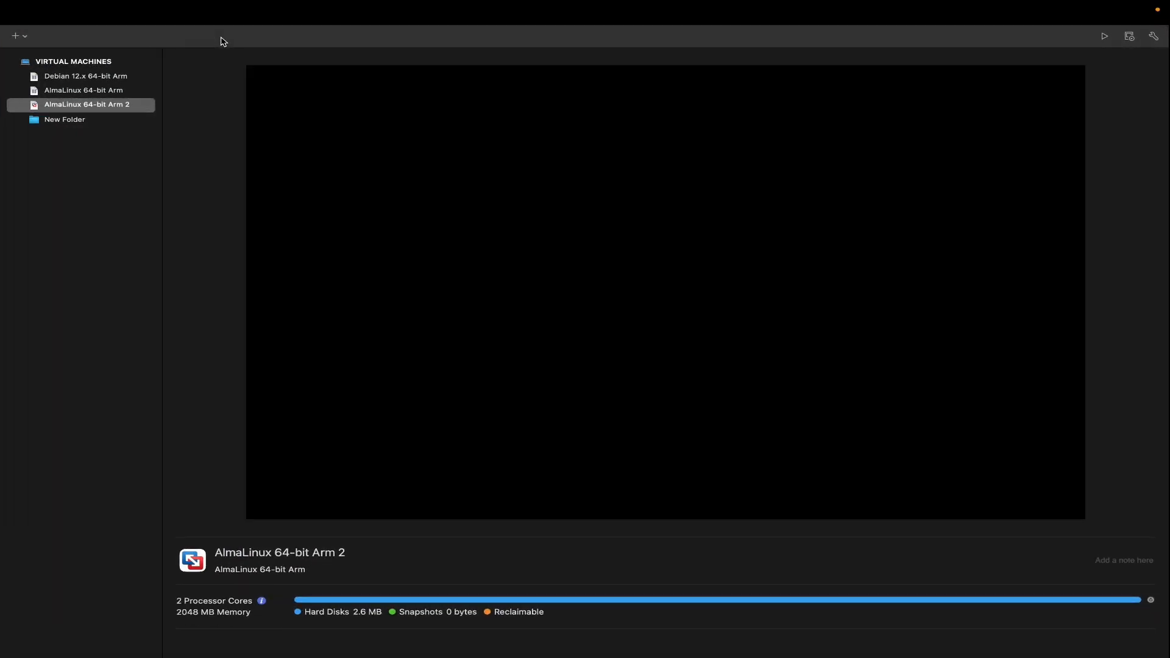
click(16, 36)
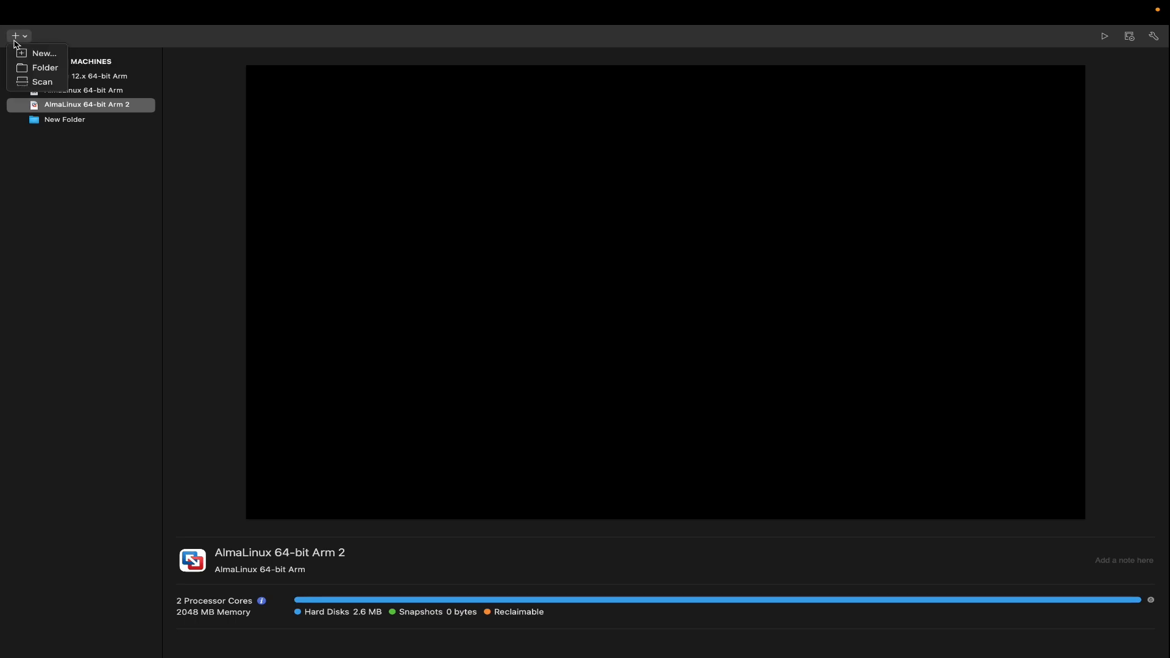
click(50, 54)
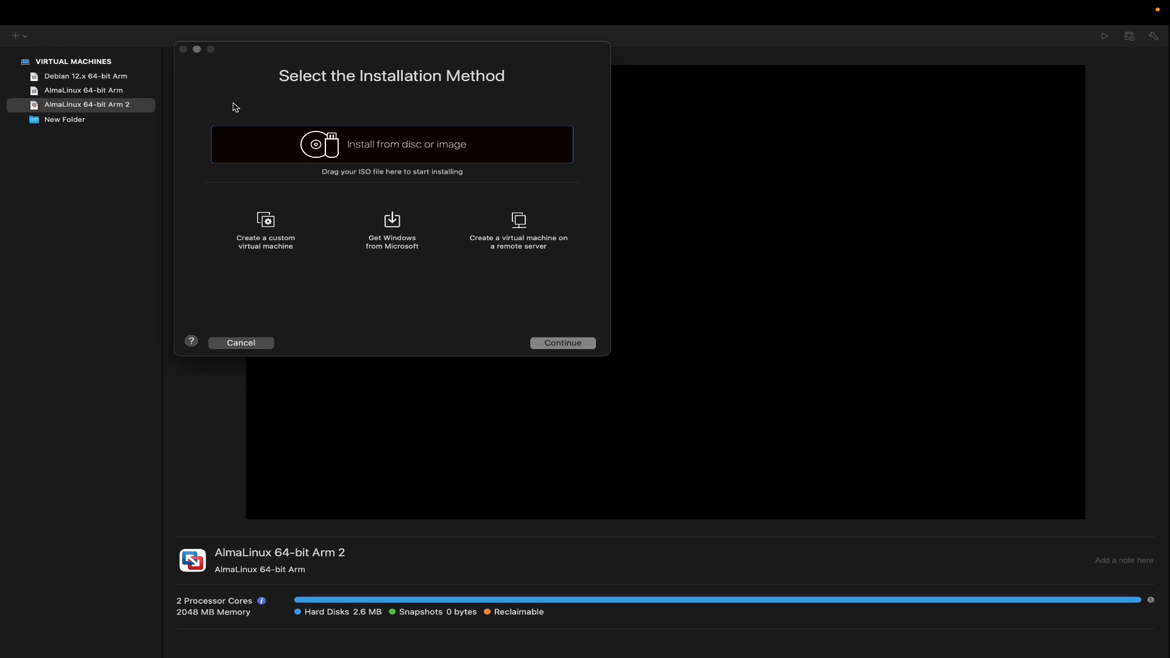
Choose installation from a disc image and use CentOS-Stream-10-latest-aarch64-dvd1.iso from Downloads as the installation image.
double_click(361, 146)
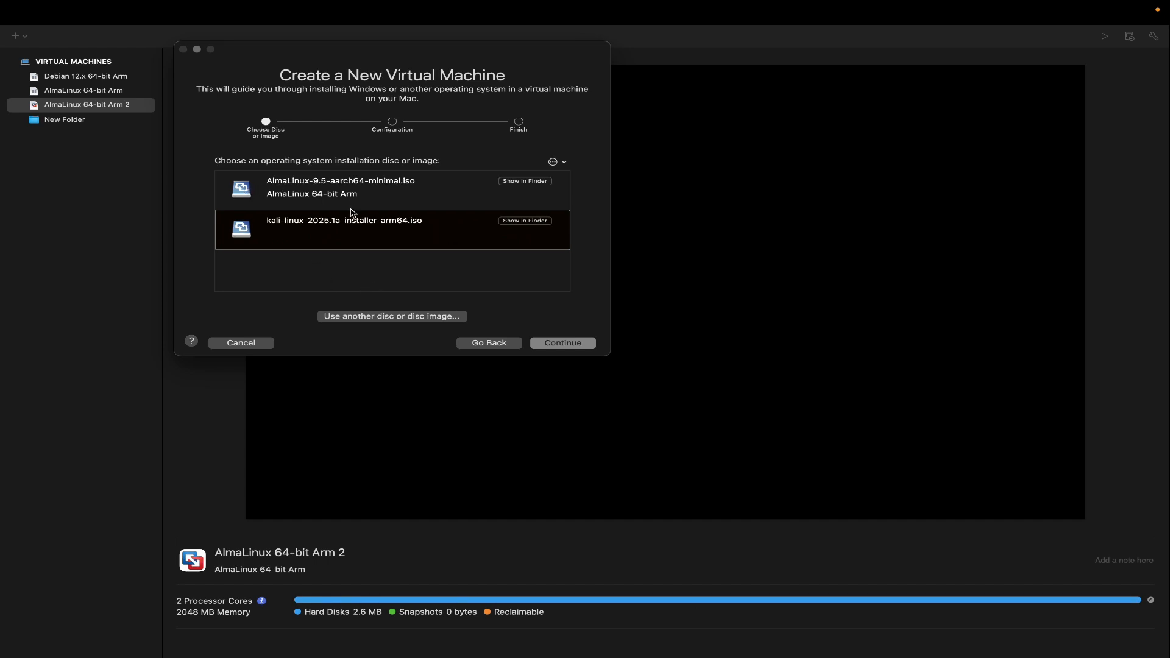
click(399, 319)
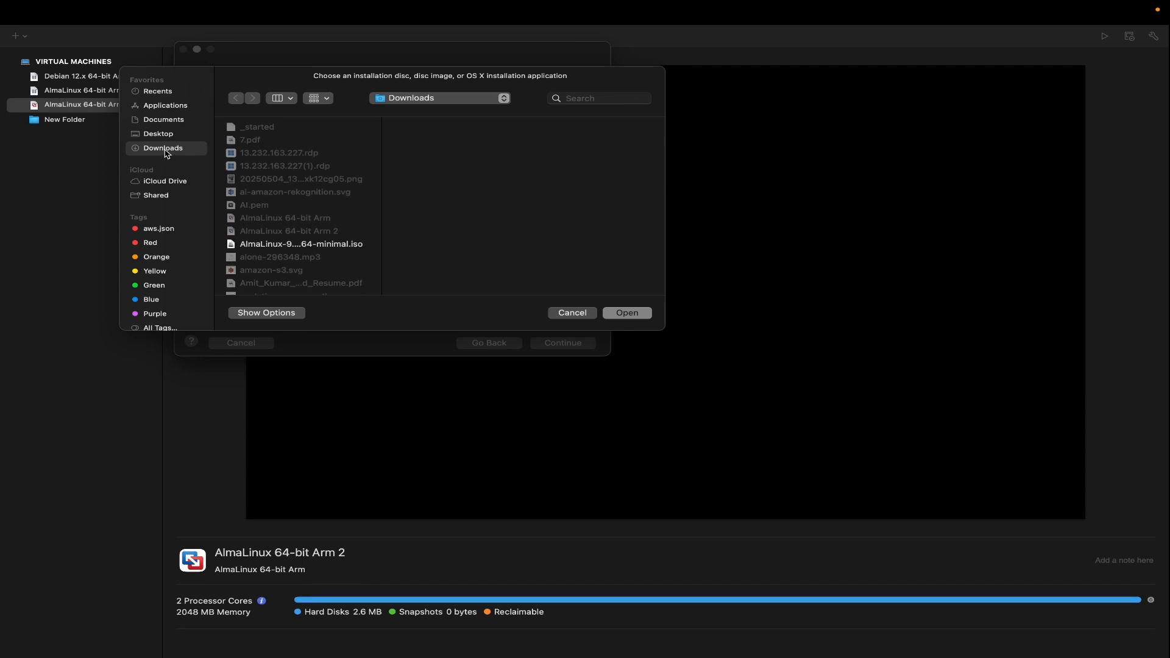
scroll(269, 225, down, 4)
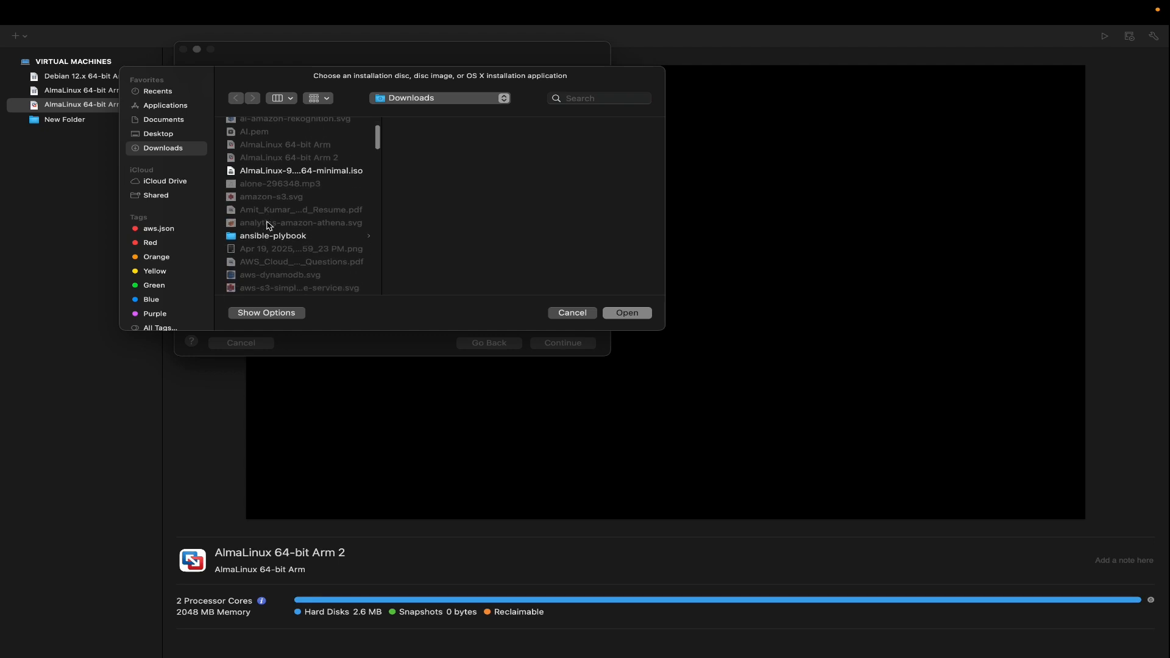
scroll(268, 226, down, 3)
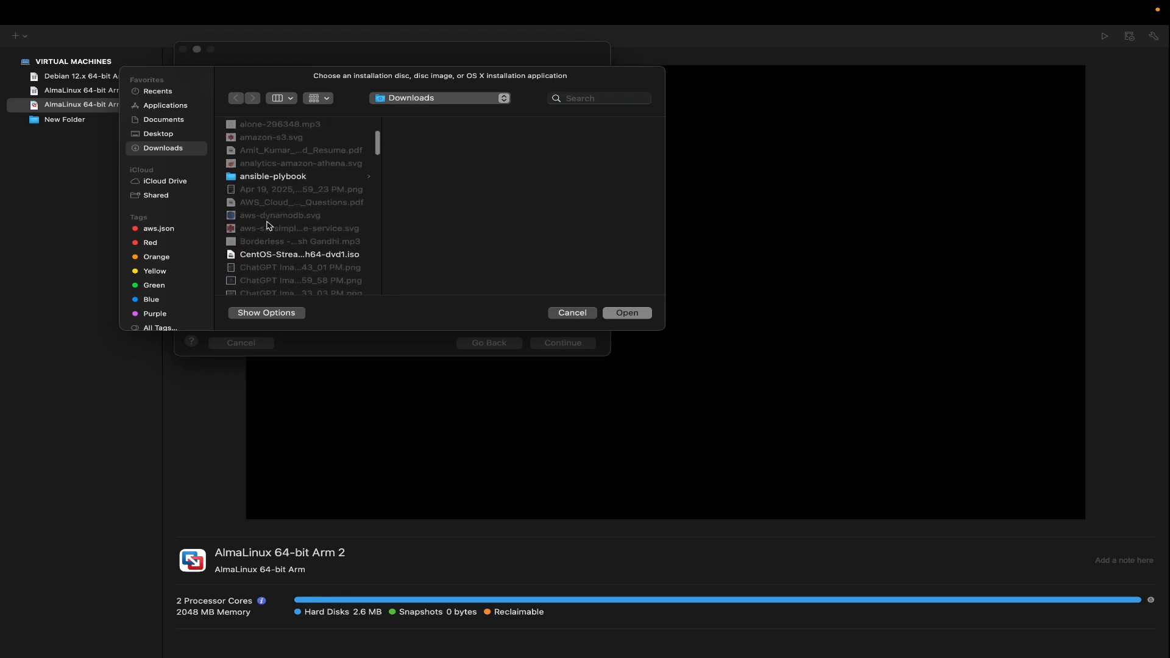
click(263, 256)
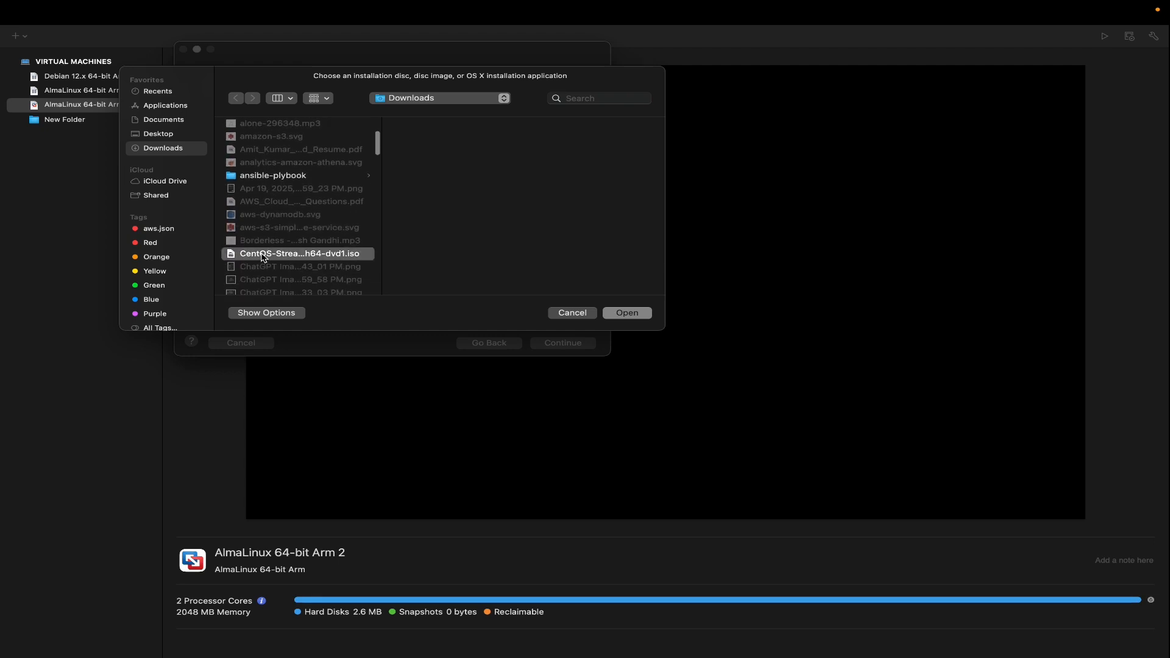
click(634, 315)
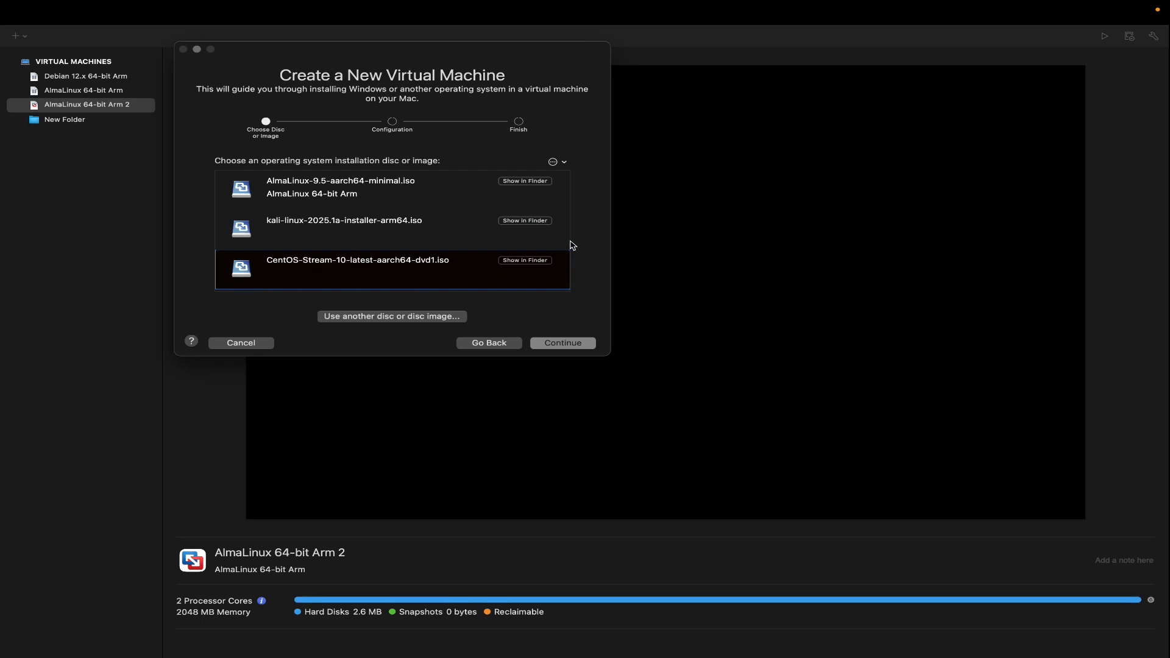
click(340, 234)
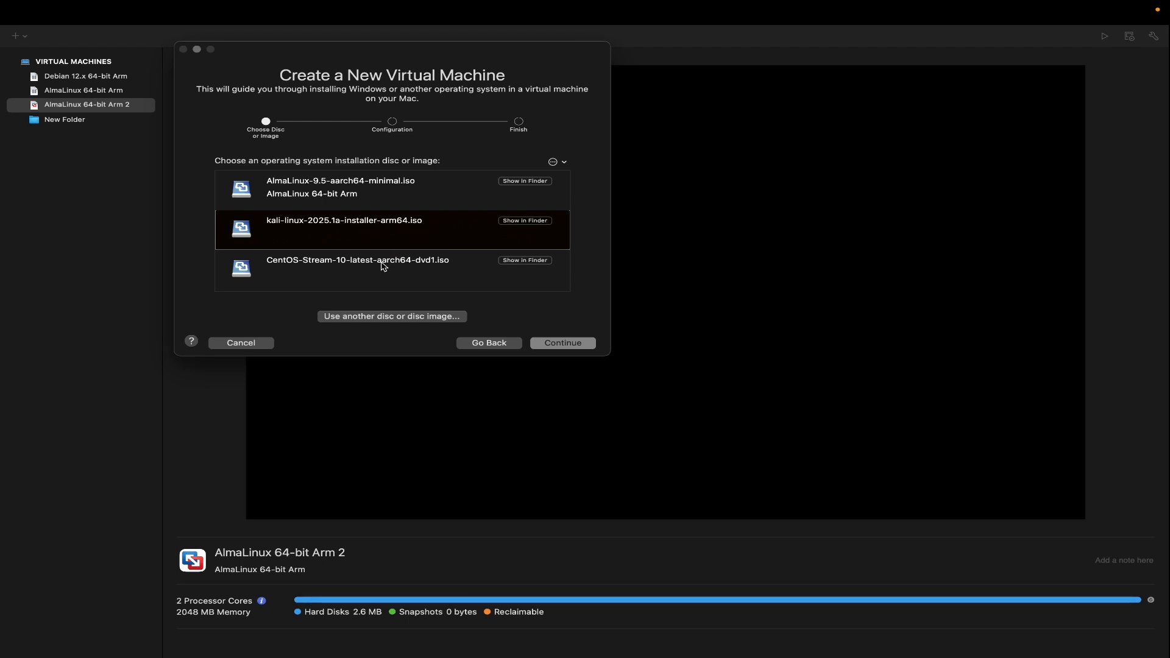
click(322, 273)
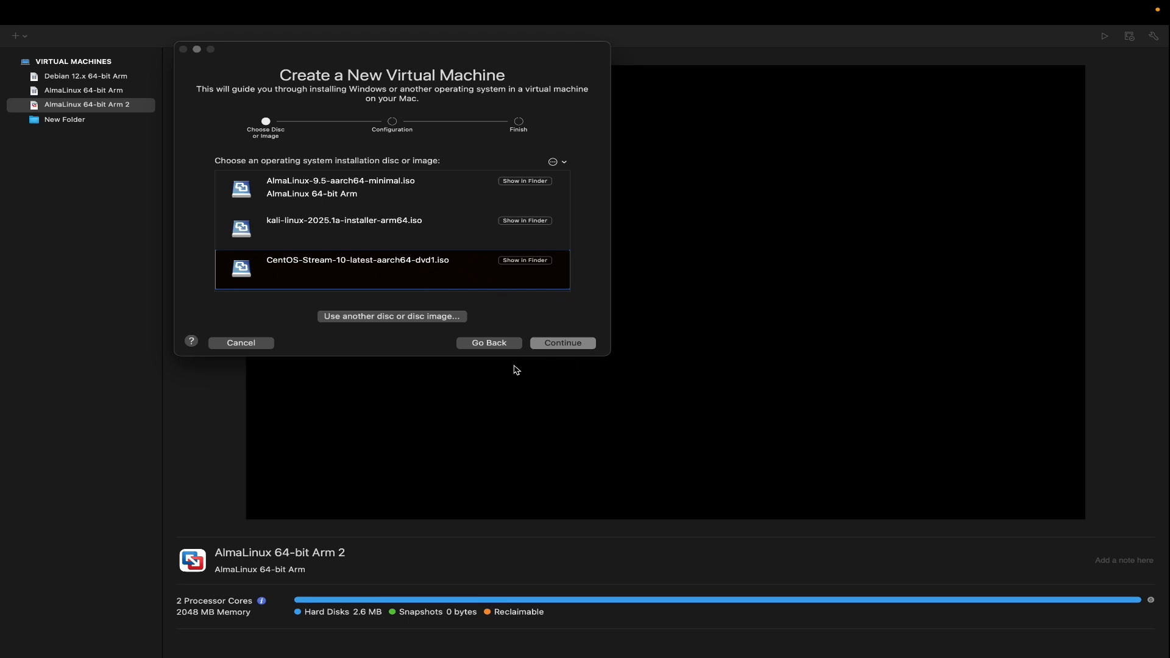
click(567, 344)
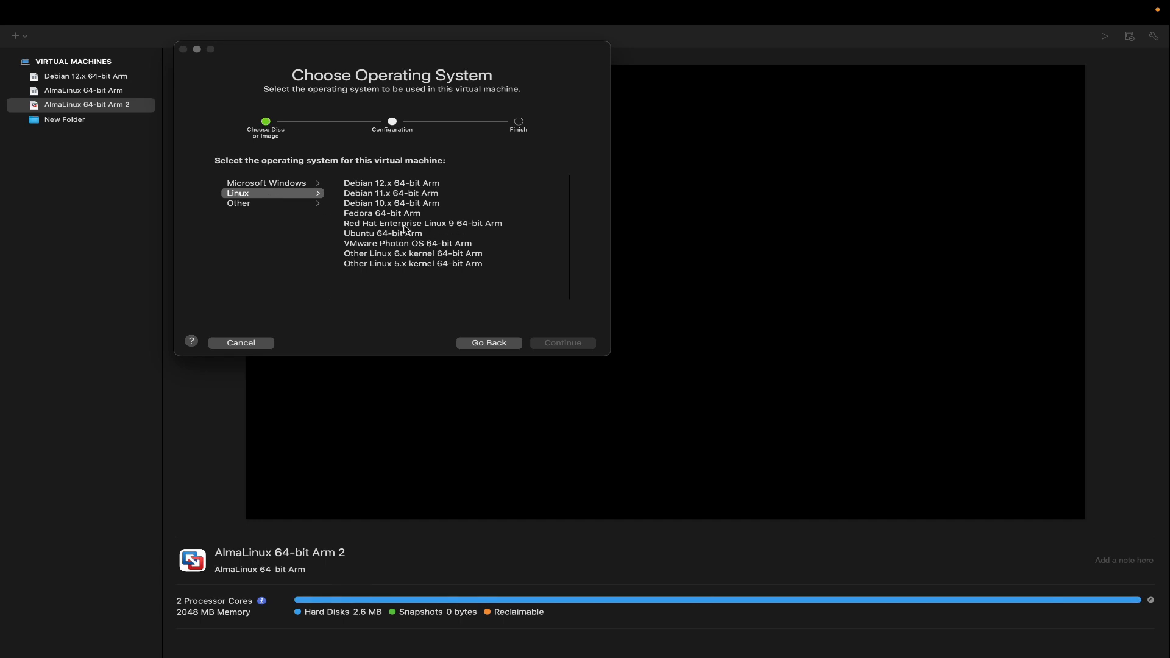
Set the guest operating system to Red Hat Enterprise Linux 9 64-bit Arm and save the virtual machine in Downloads.
click(443, 227)
click(578, 345)
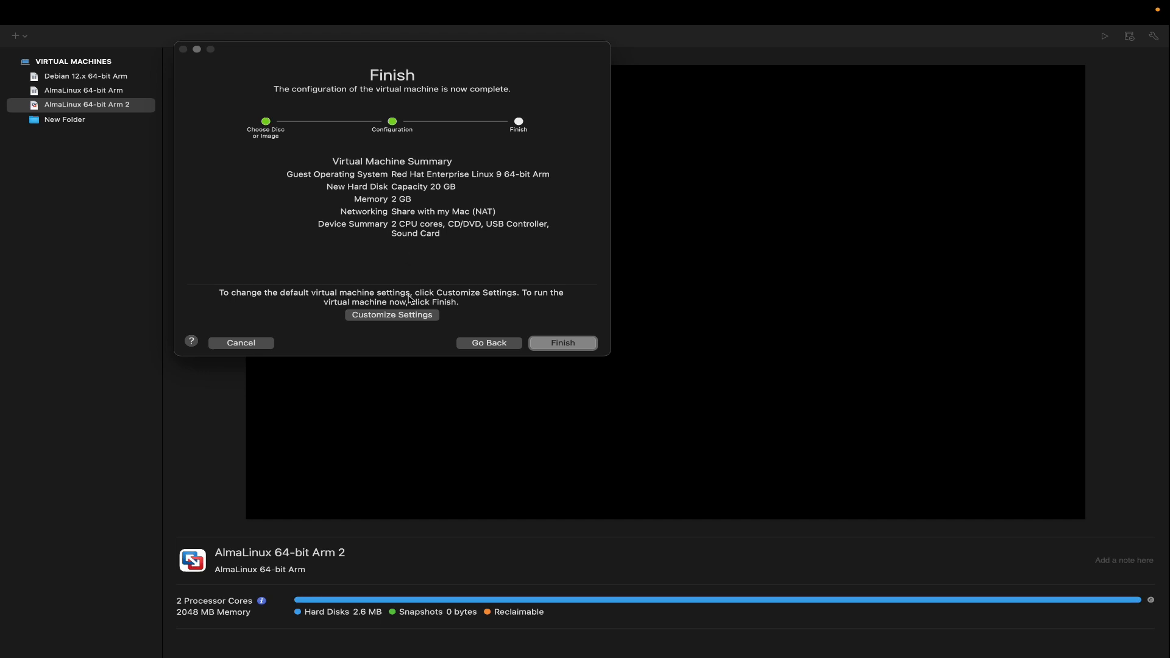
click(562, 347)
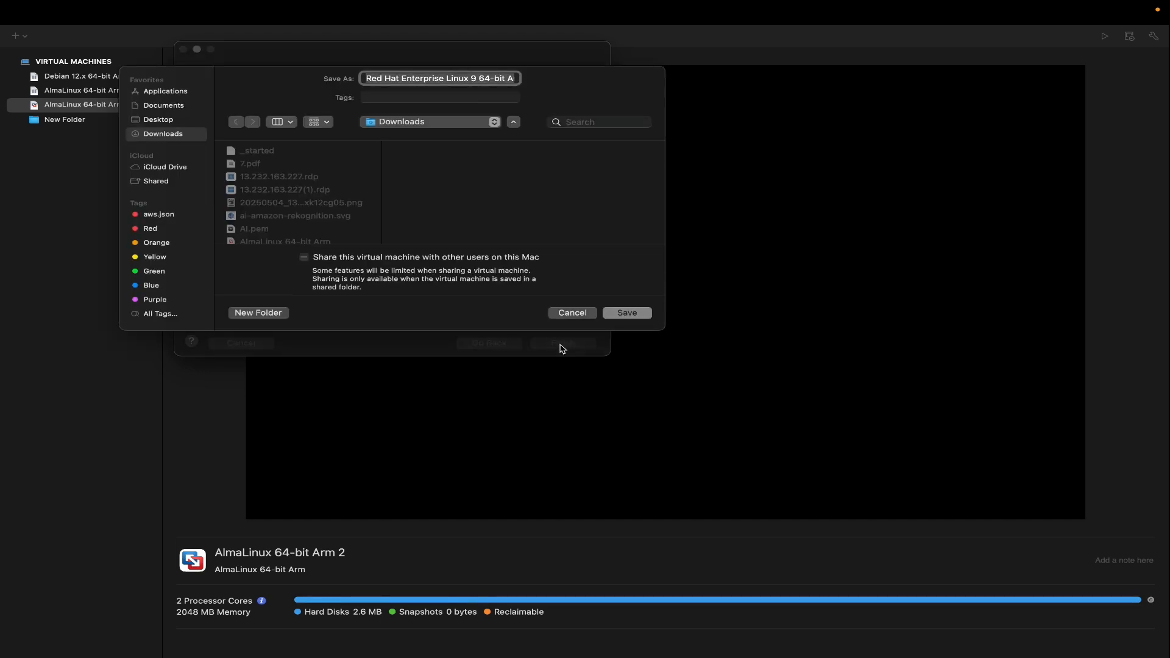
click(628, 313)
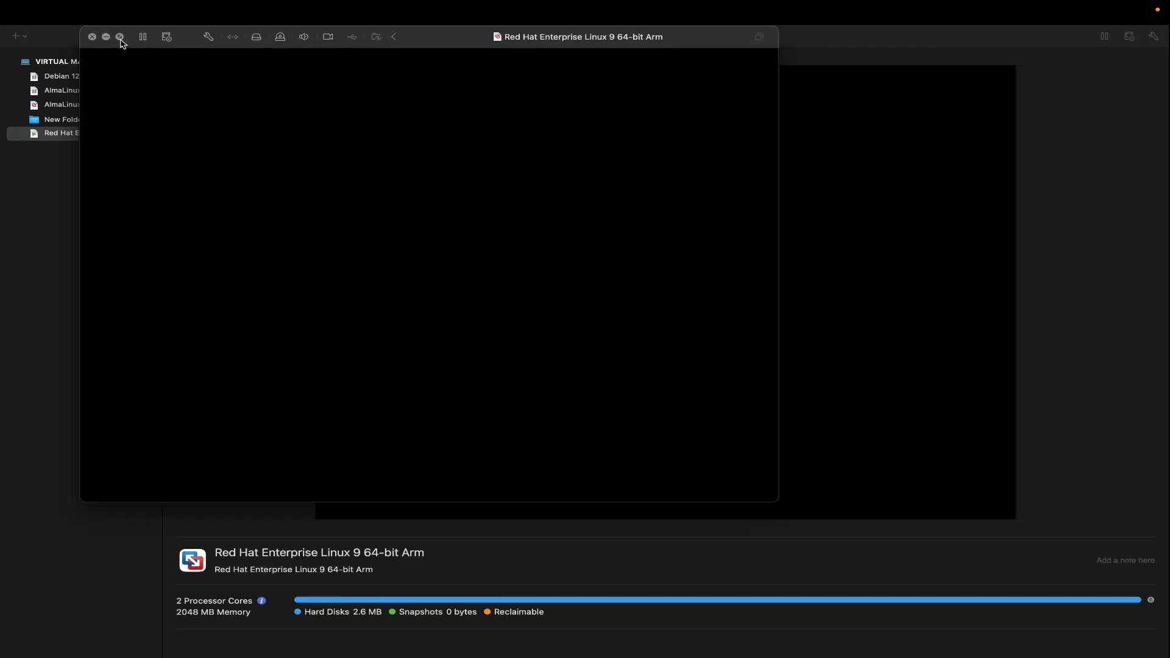
Switch the virtual machine to full screen and boot the Install CentOS Stream 10 entry.
click(121, 38)
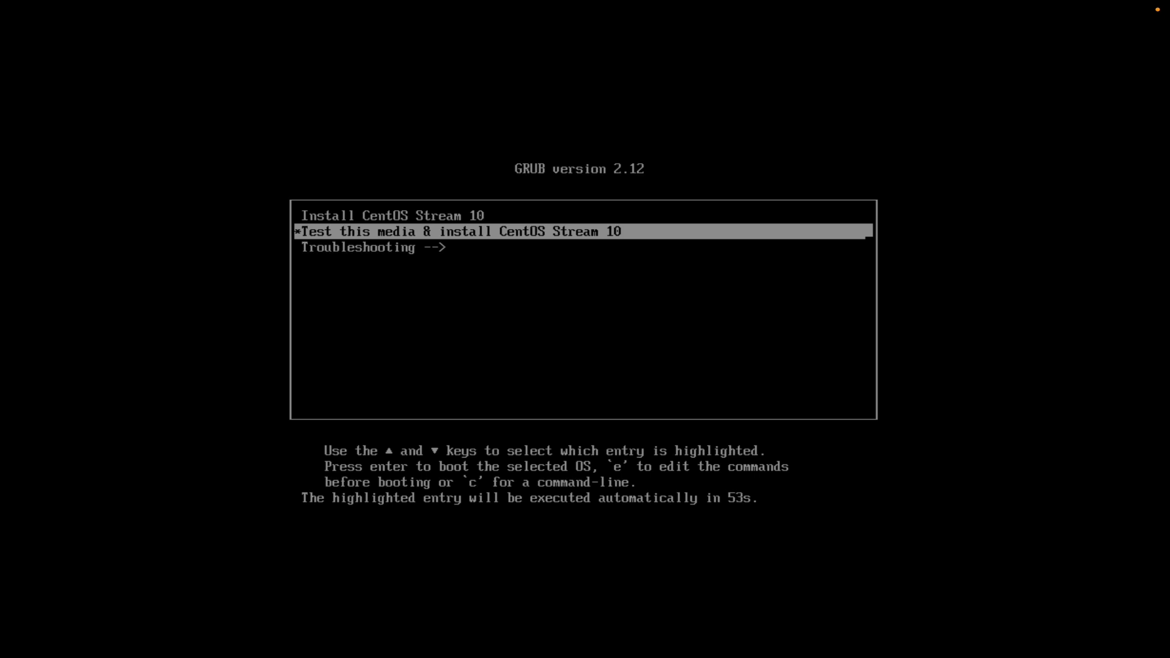
key(Up)
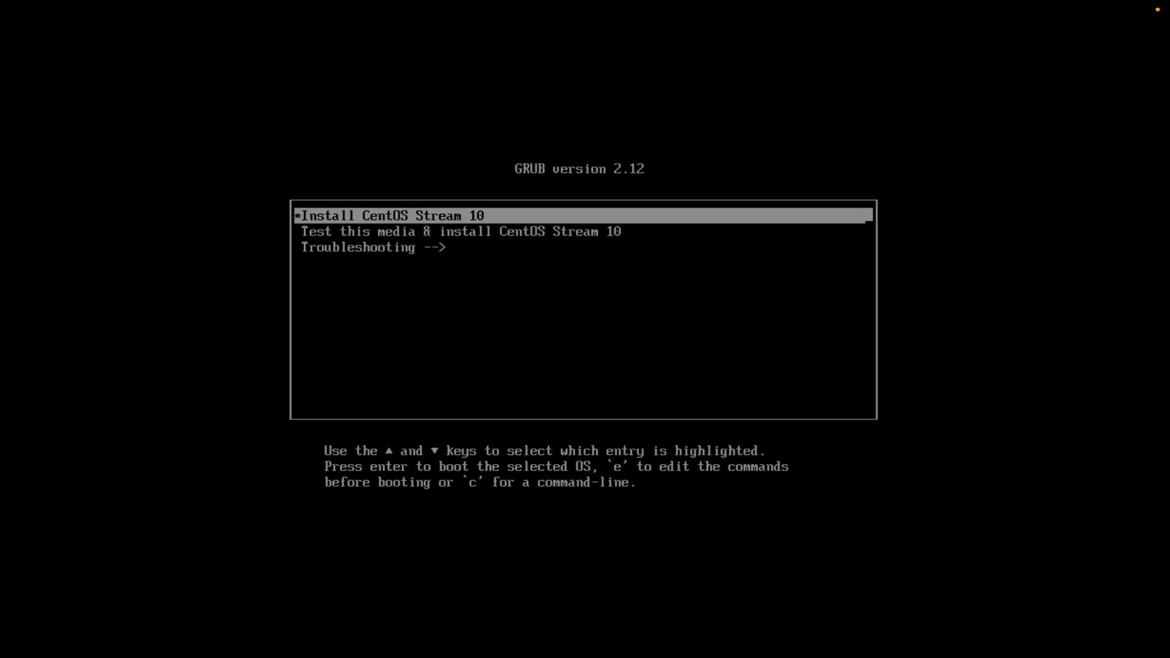
key(Down)
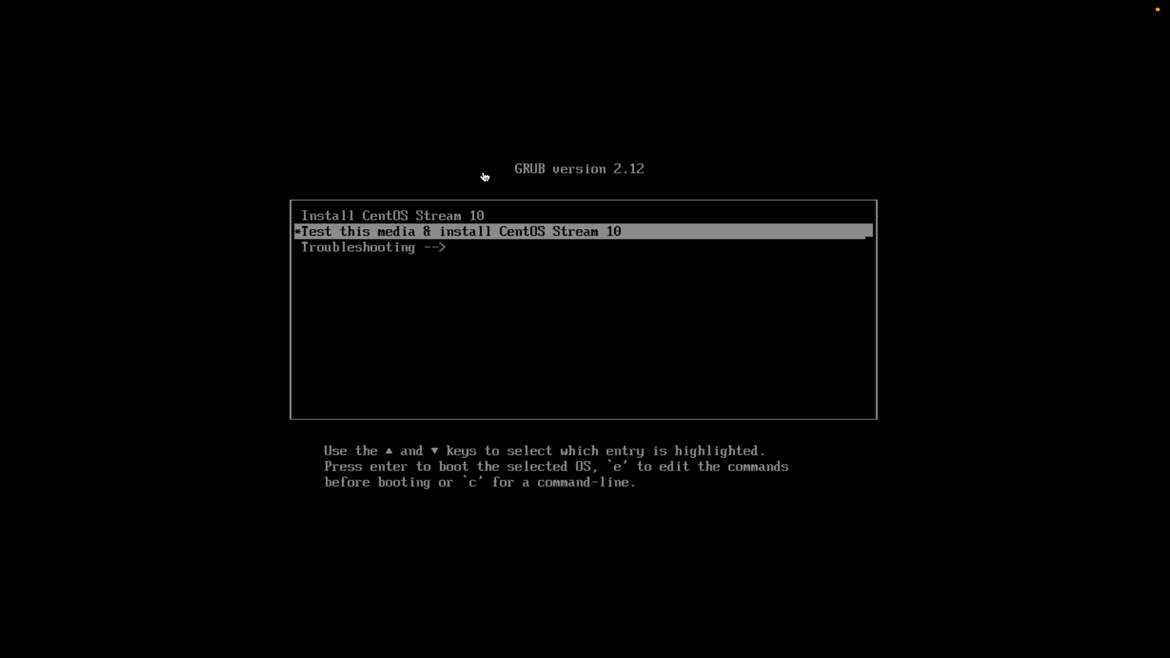
key(Up)
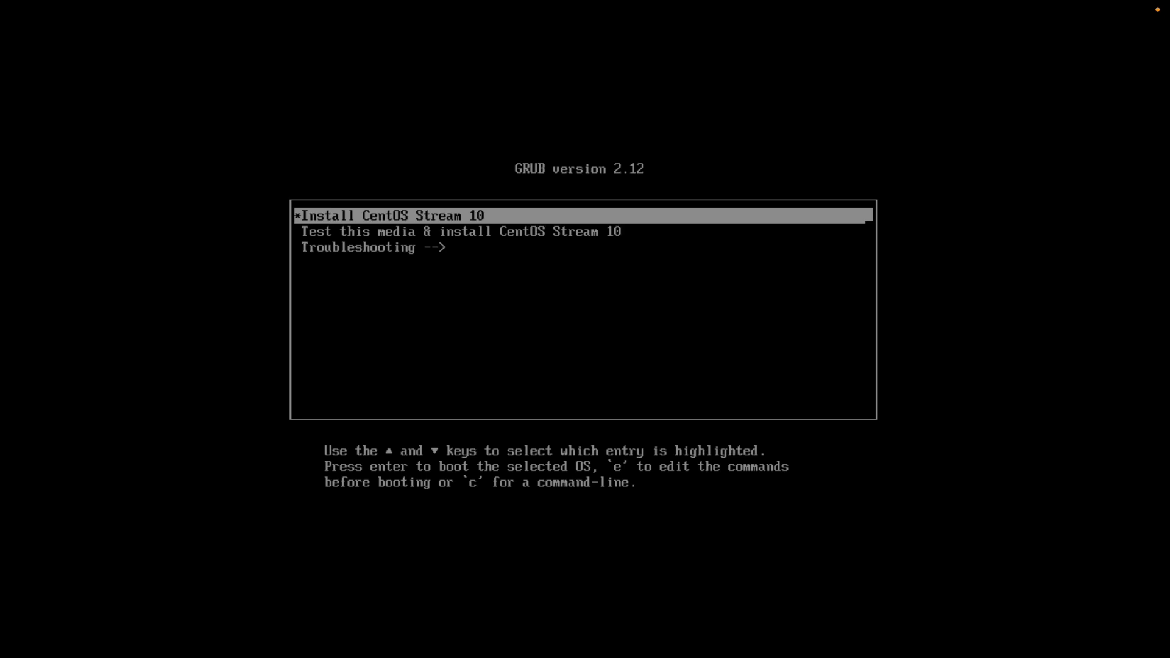
key(Return)
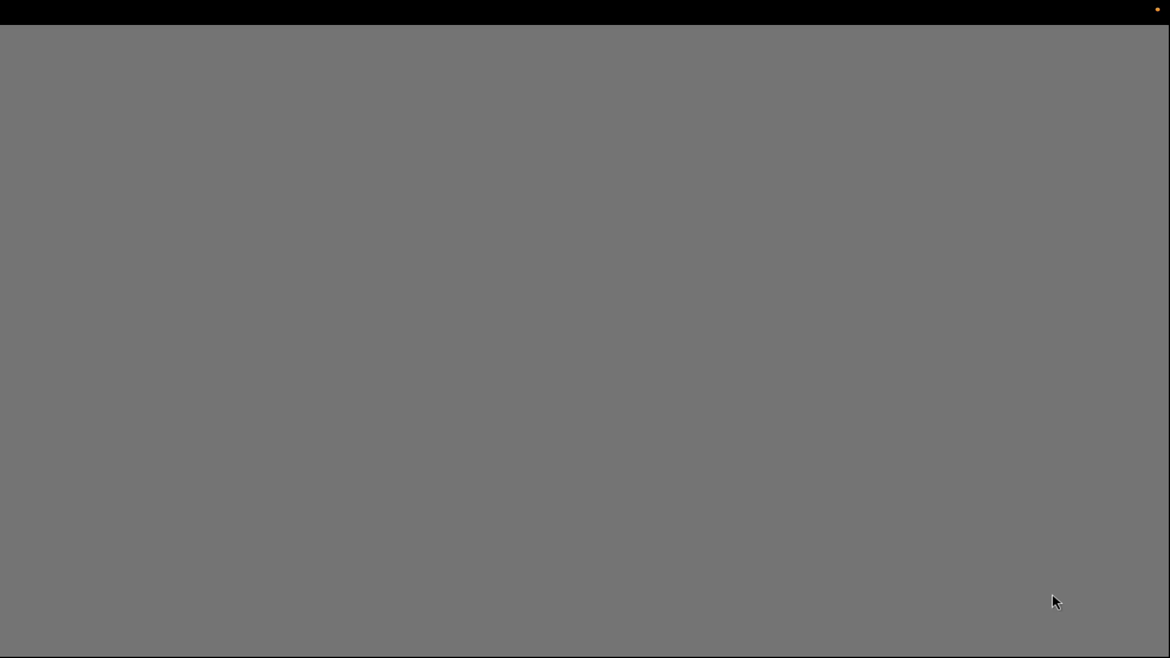
key(F2)
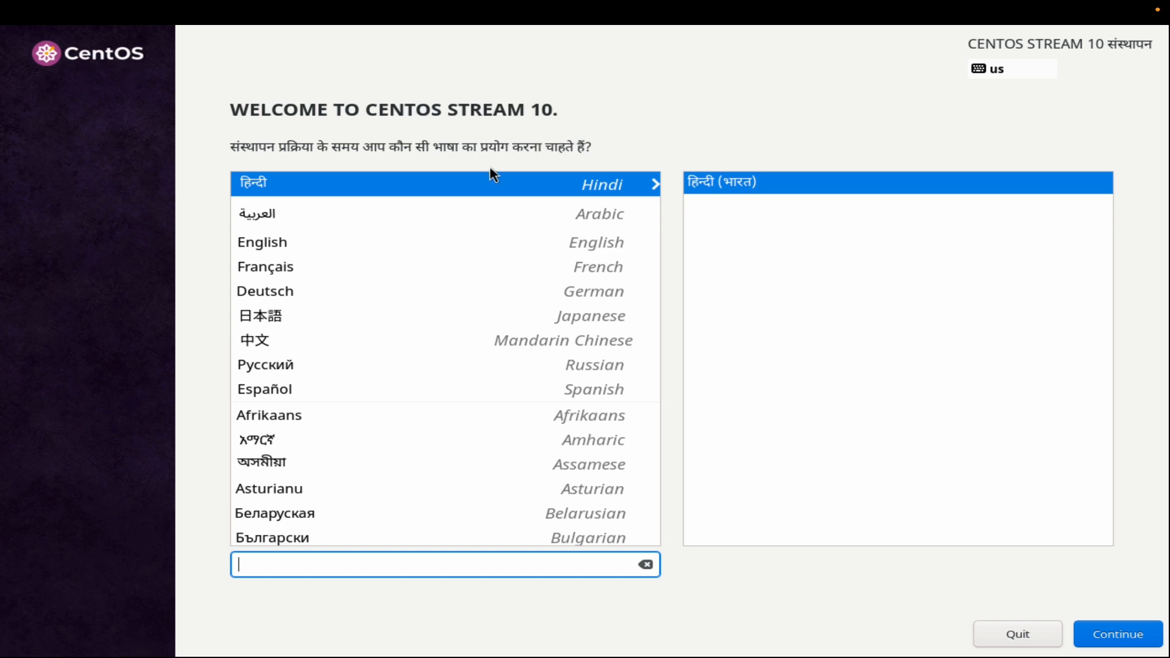
Set the installation language to English (India) and continue to the installation summary.
click(268, 242)
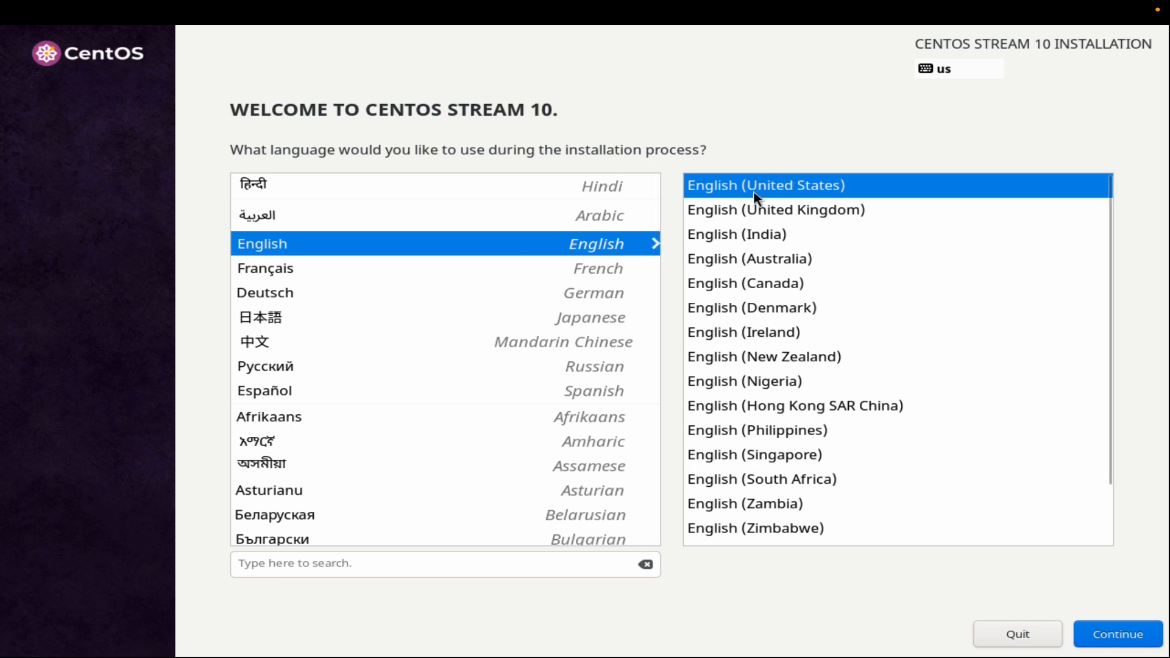
click(721, 234)
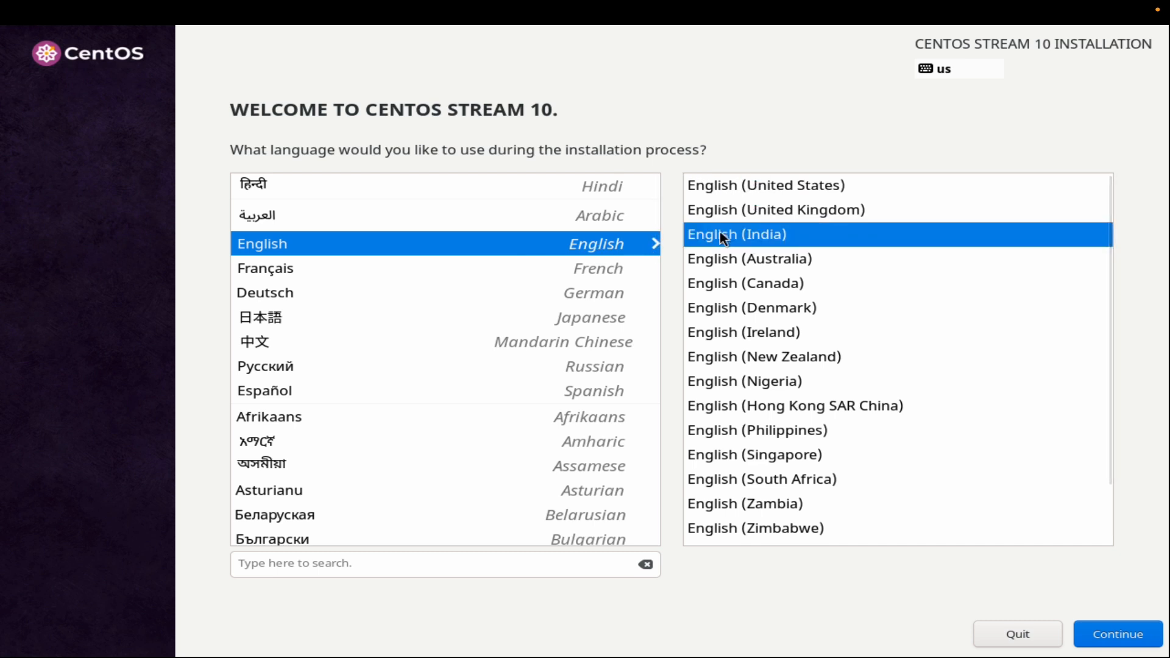
click(1118, 638)
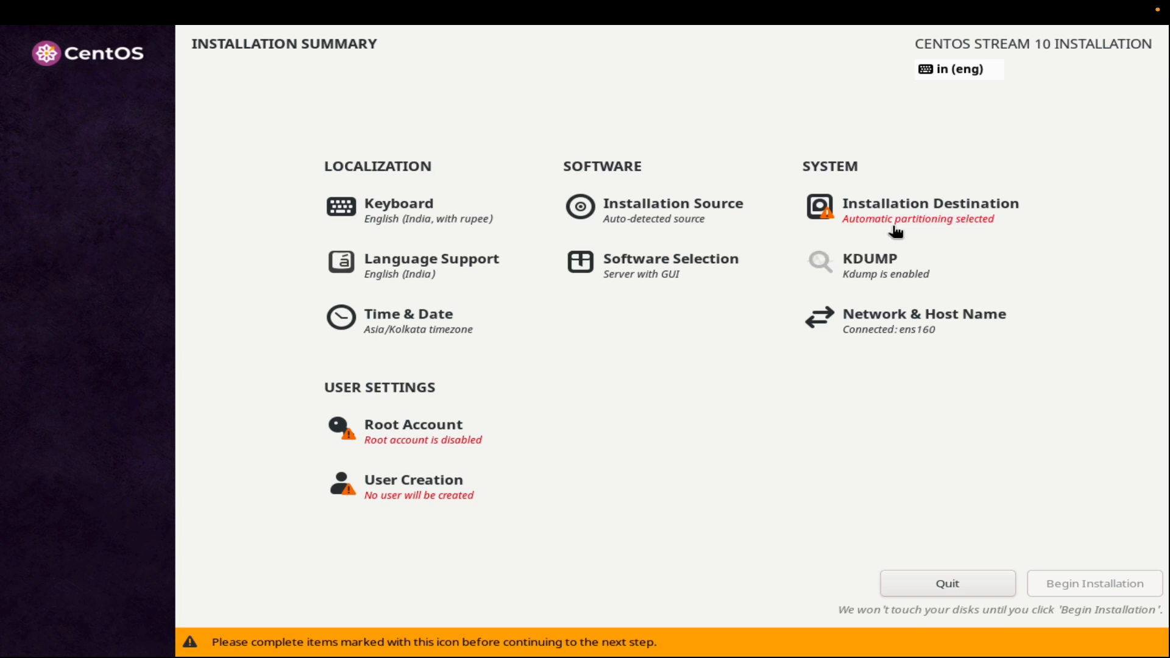
Set the 20 GiB VMware Virtual NVMe Disk as the installation destination with automatic storage configuration.
click(910, 210)
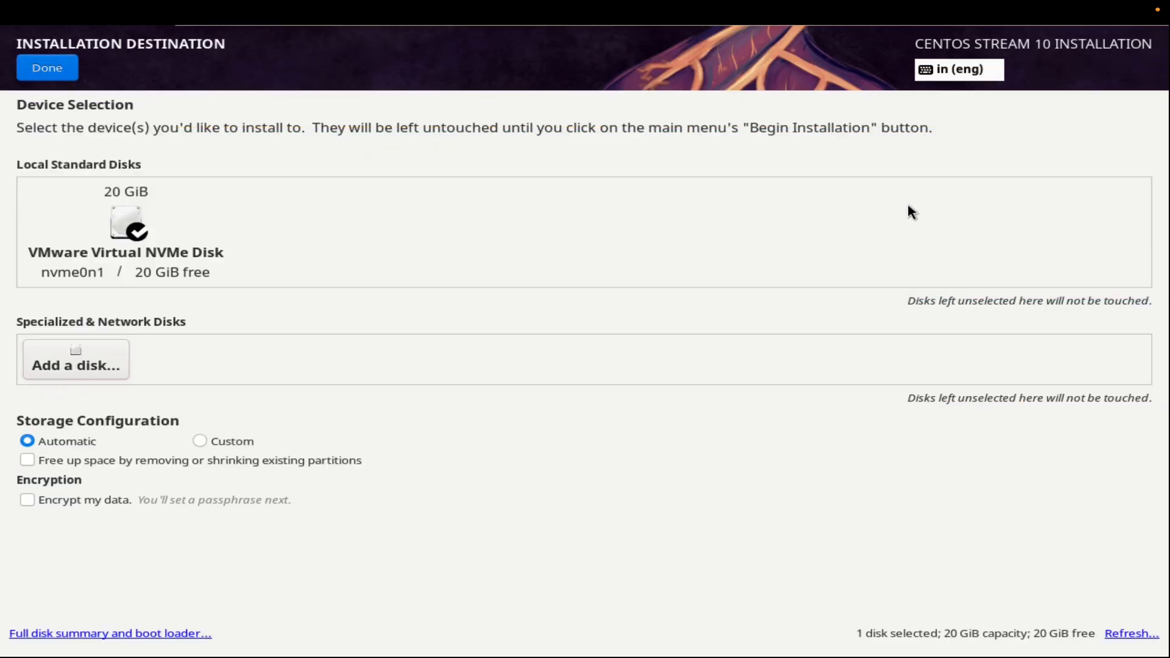
click(140, 235)
click(140, 235)
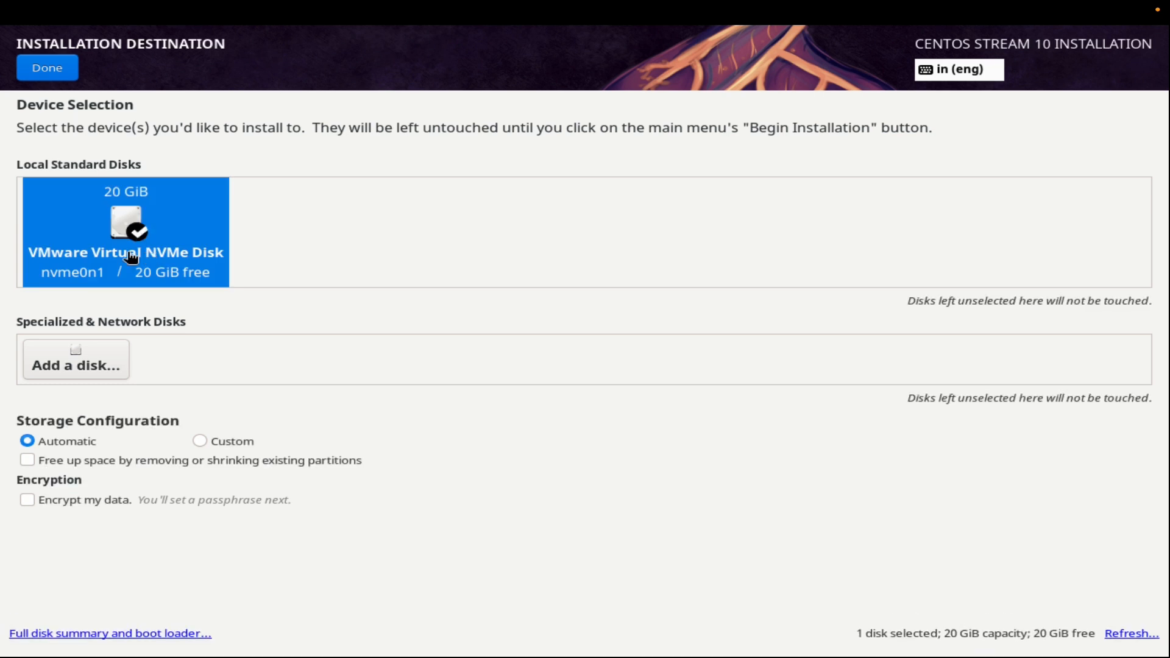
click(138, 233)
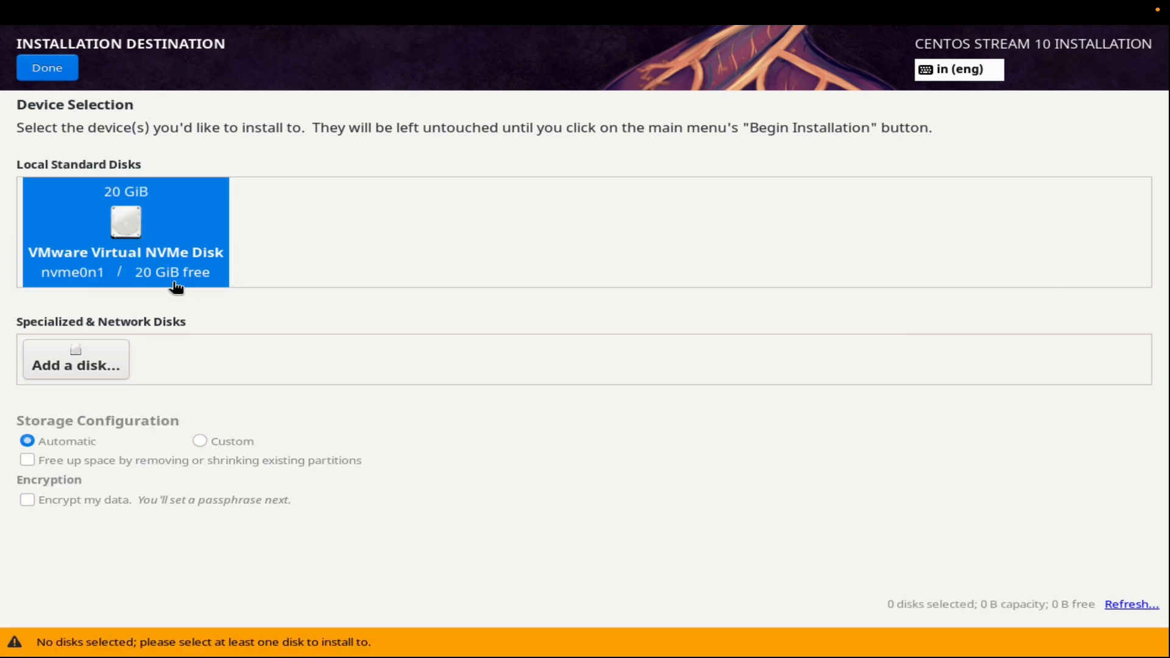
click(139, 235)
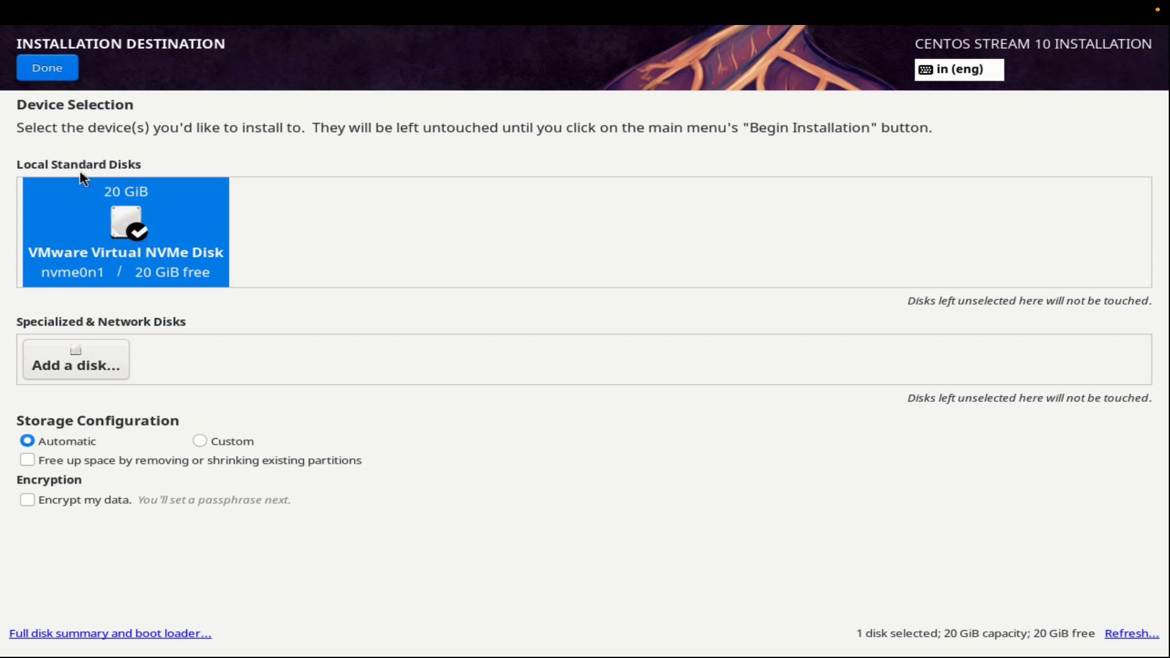
click(41, 70)
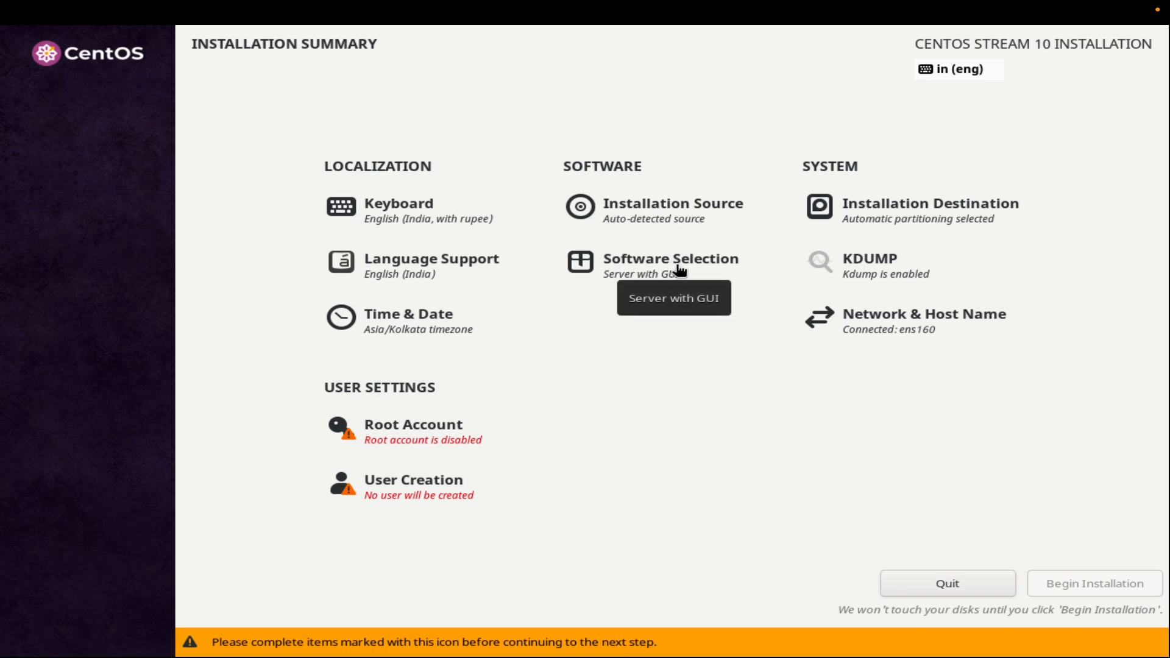
Review the base environments and additional software in Software Selection, keeping Server with GUI.
click(654, 270)
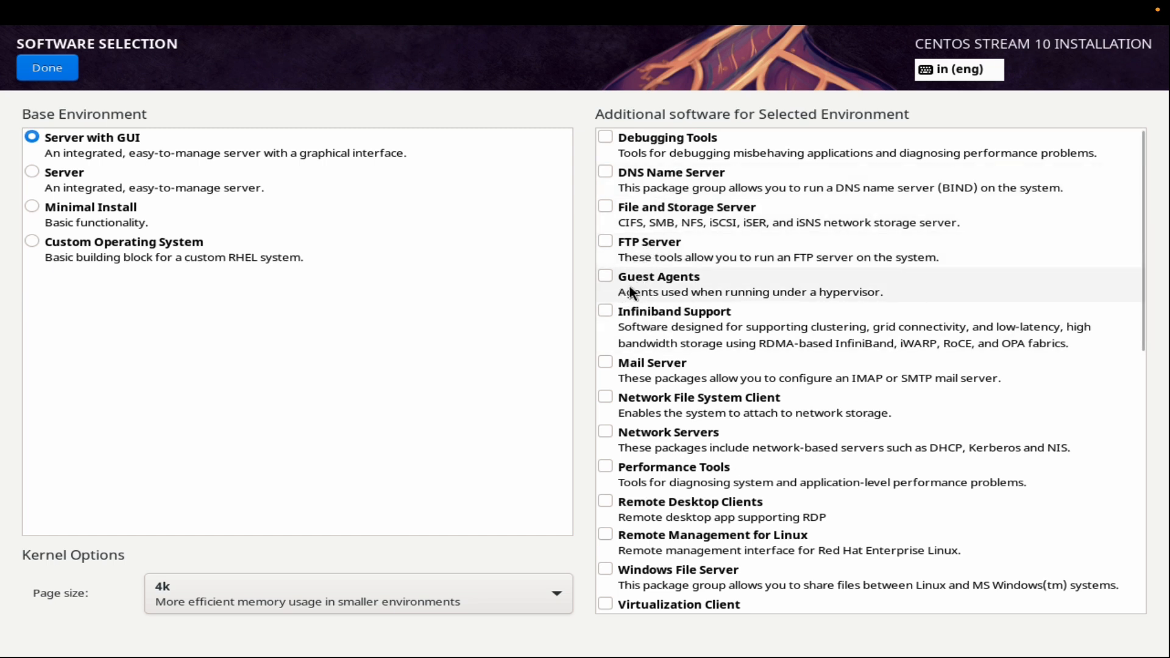
scroll(634, 246, down, 10)
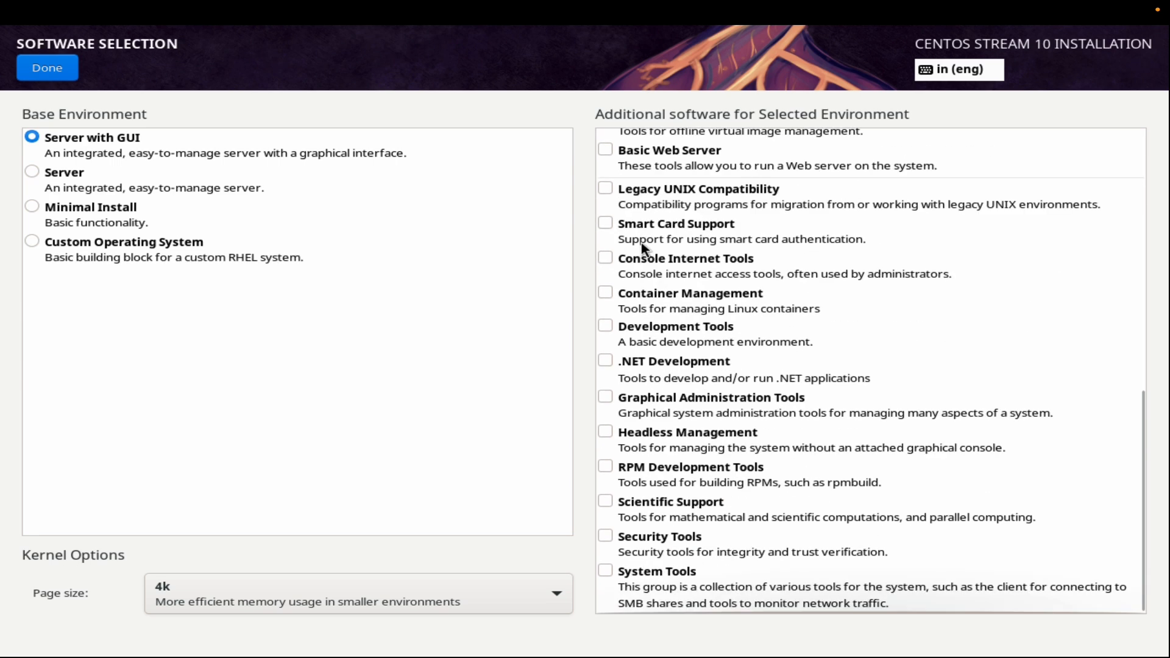
scroll(642, 247, up, 10)
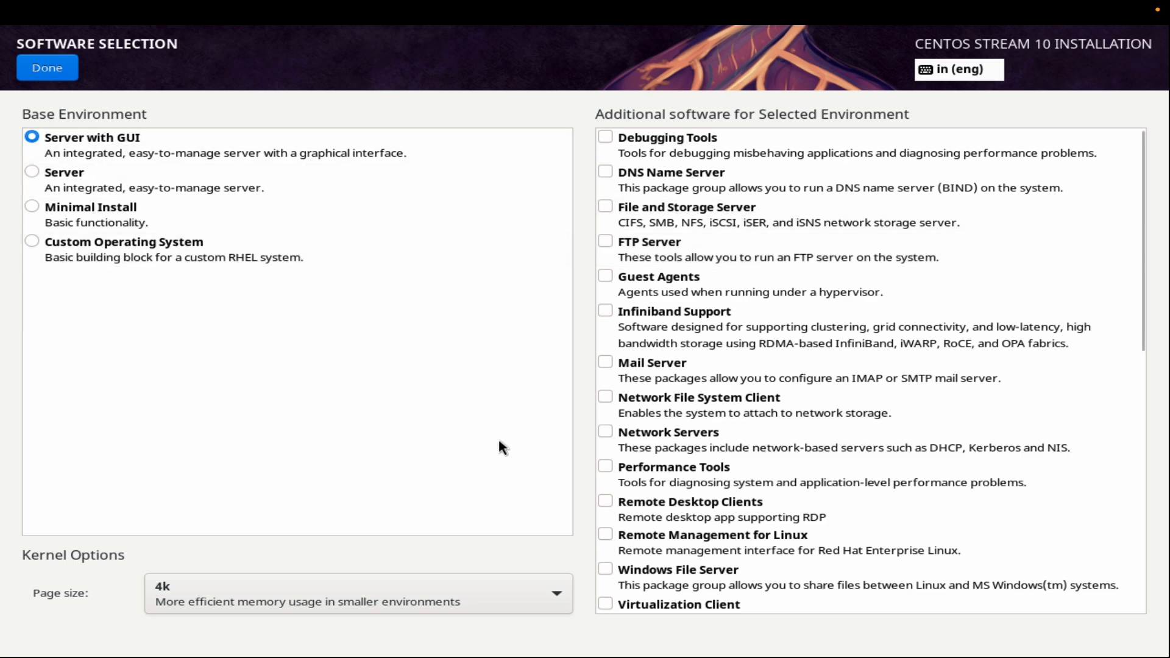
click(53, 68)
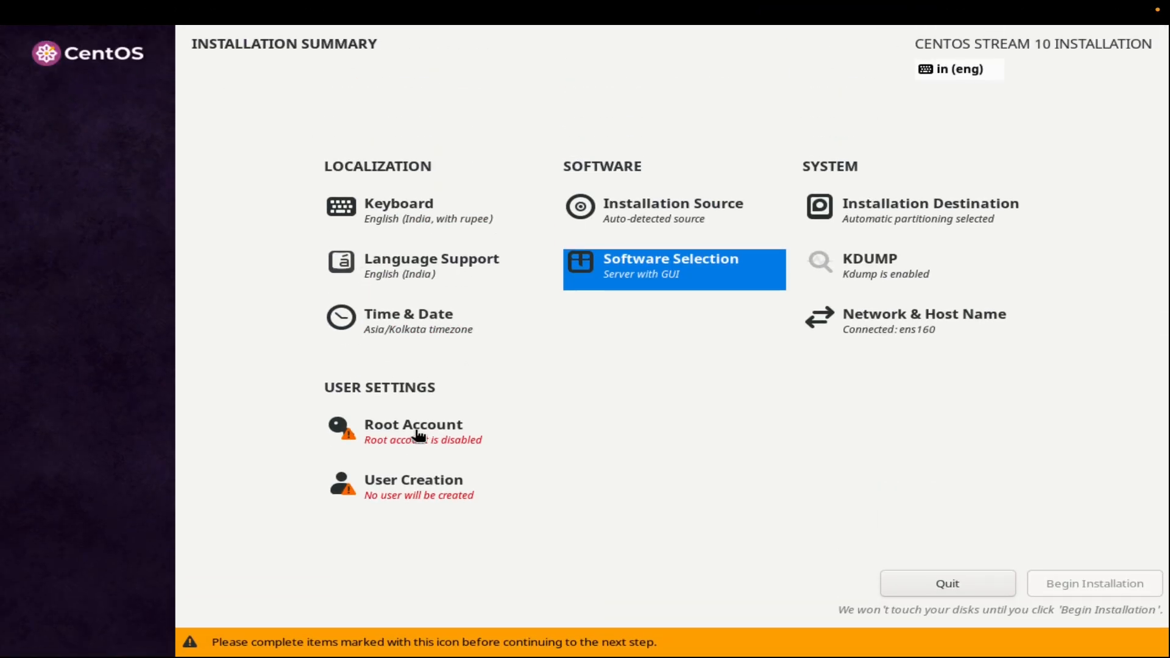
Enable the root account, enter and confirm the root password, and allow root SSH login with password.
click(417, 434)
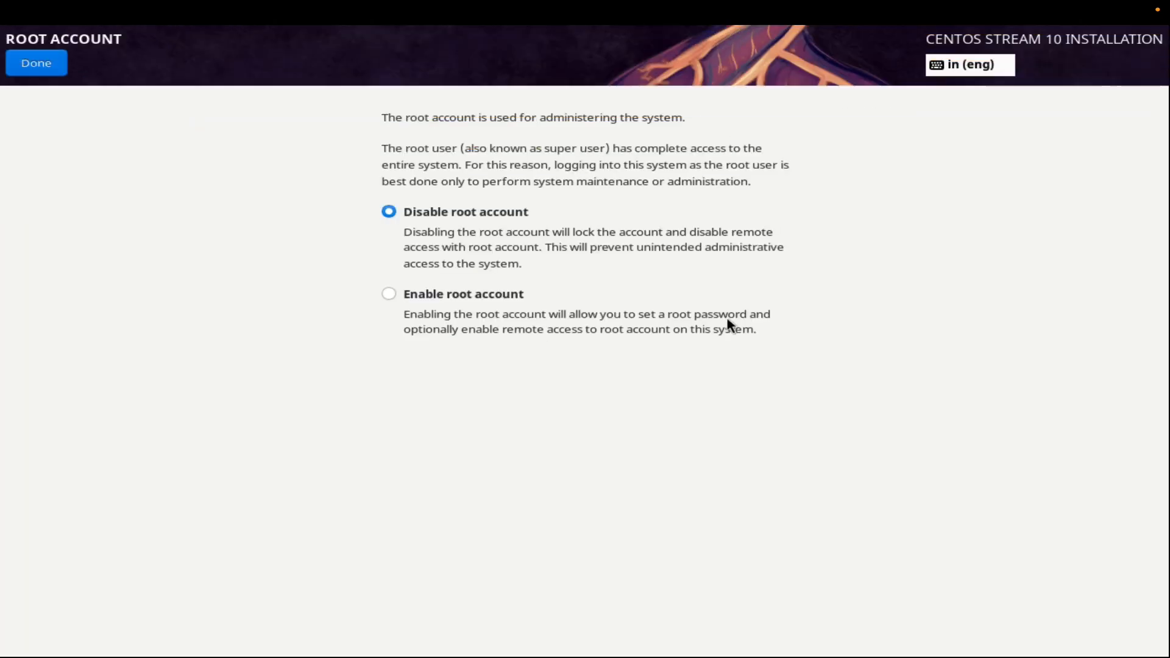
click(389, 295)
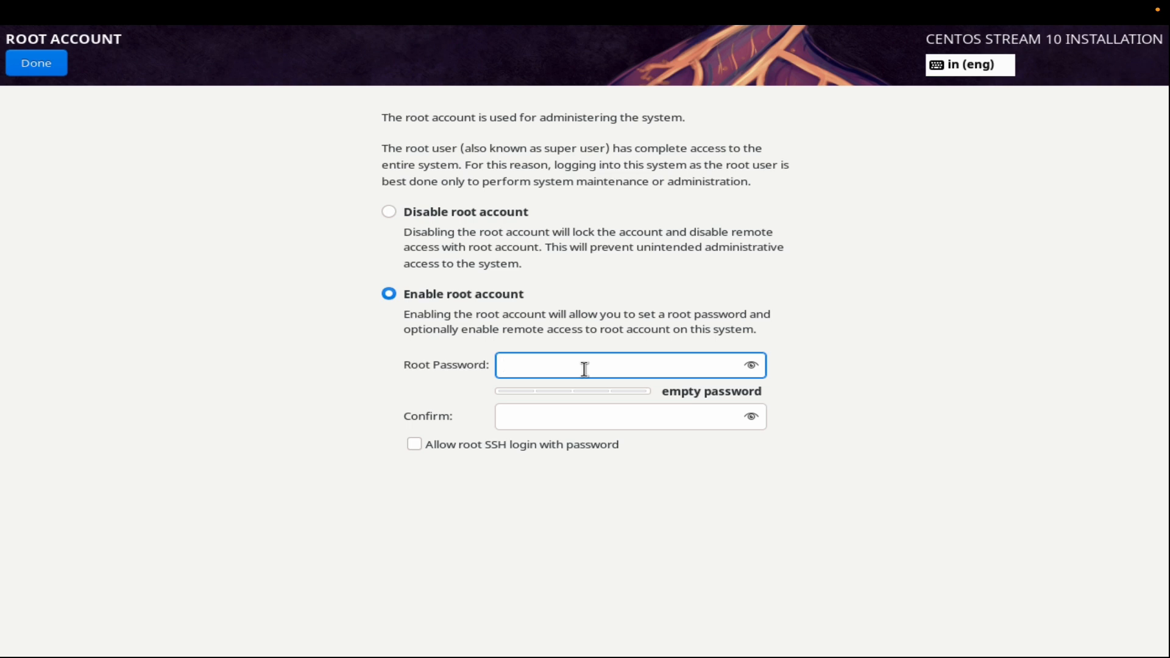
text(●●●●●)
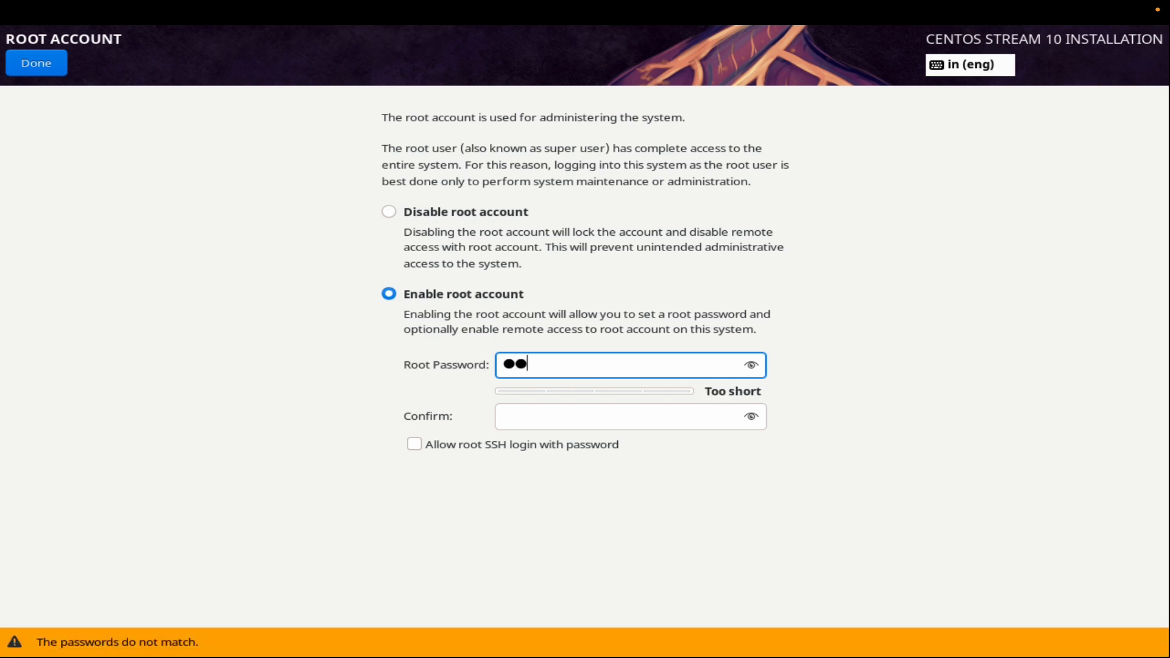
click(549, 409)
text(●●●●●)
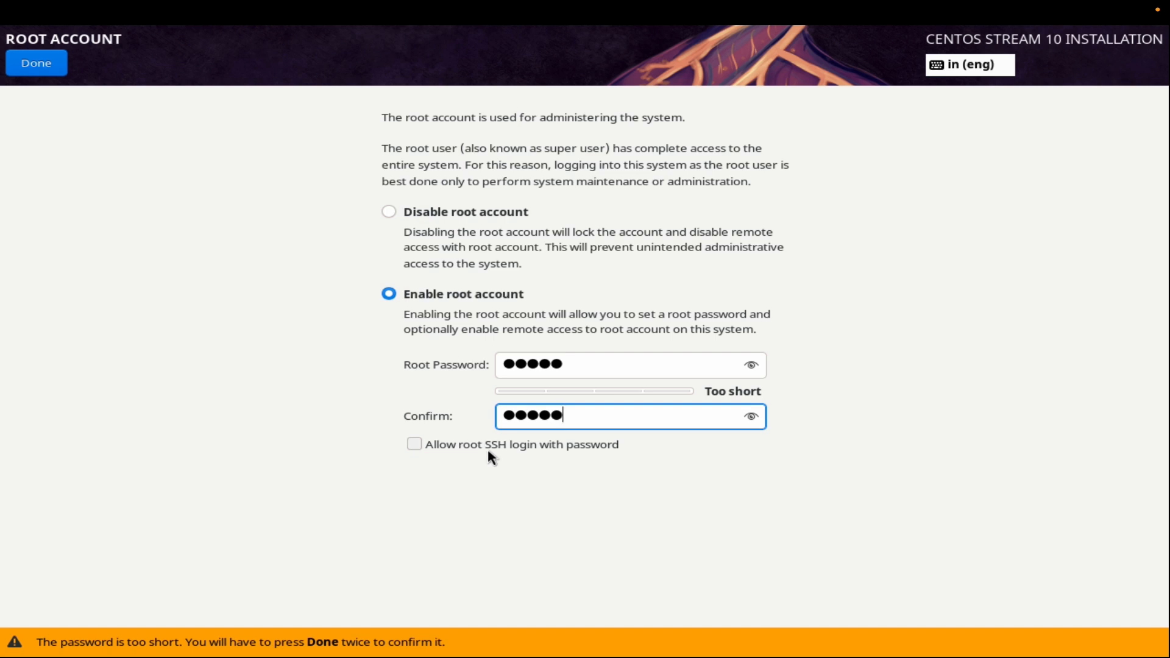
click(415, 443)
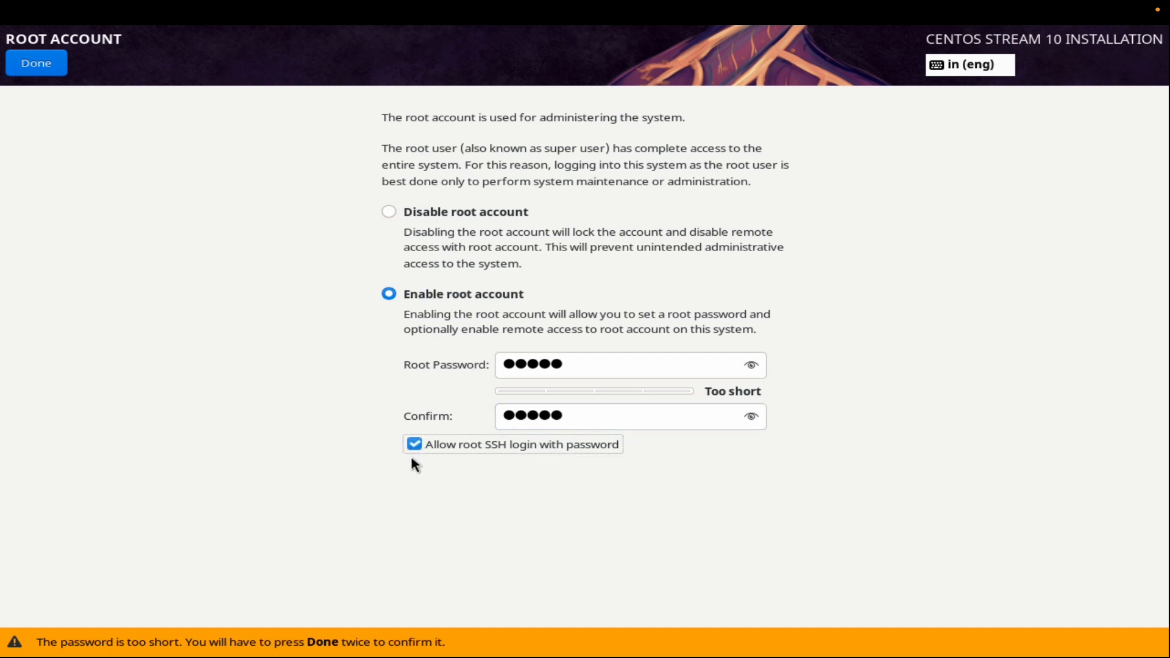
click(23, 65)
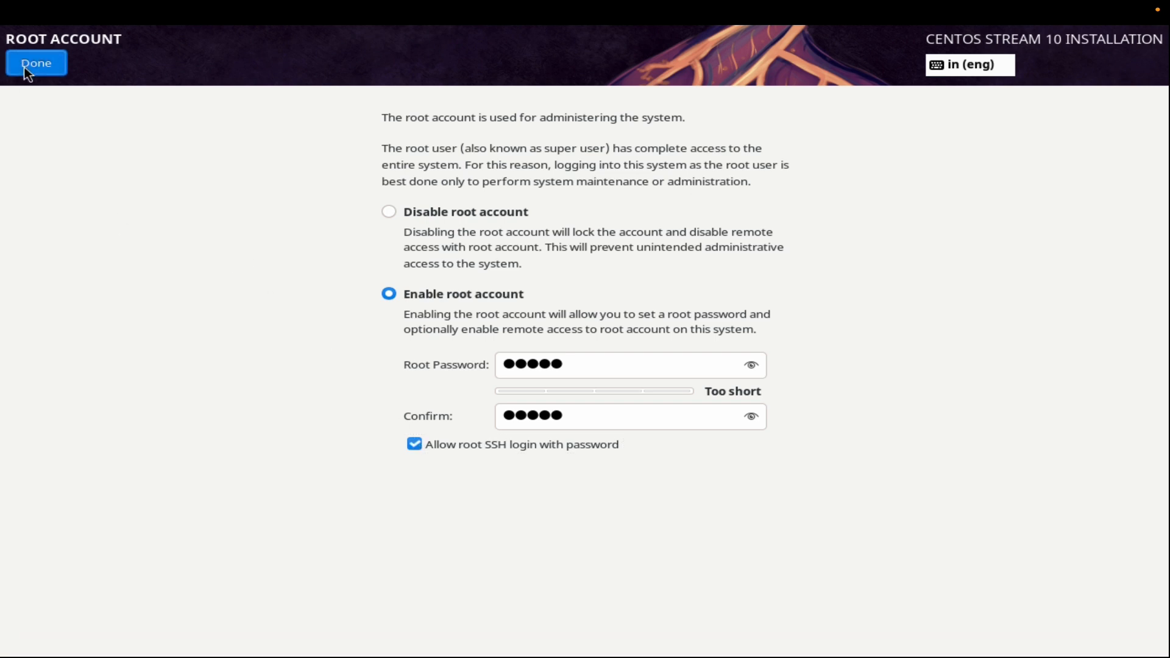
click(25, 67)
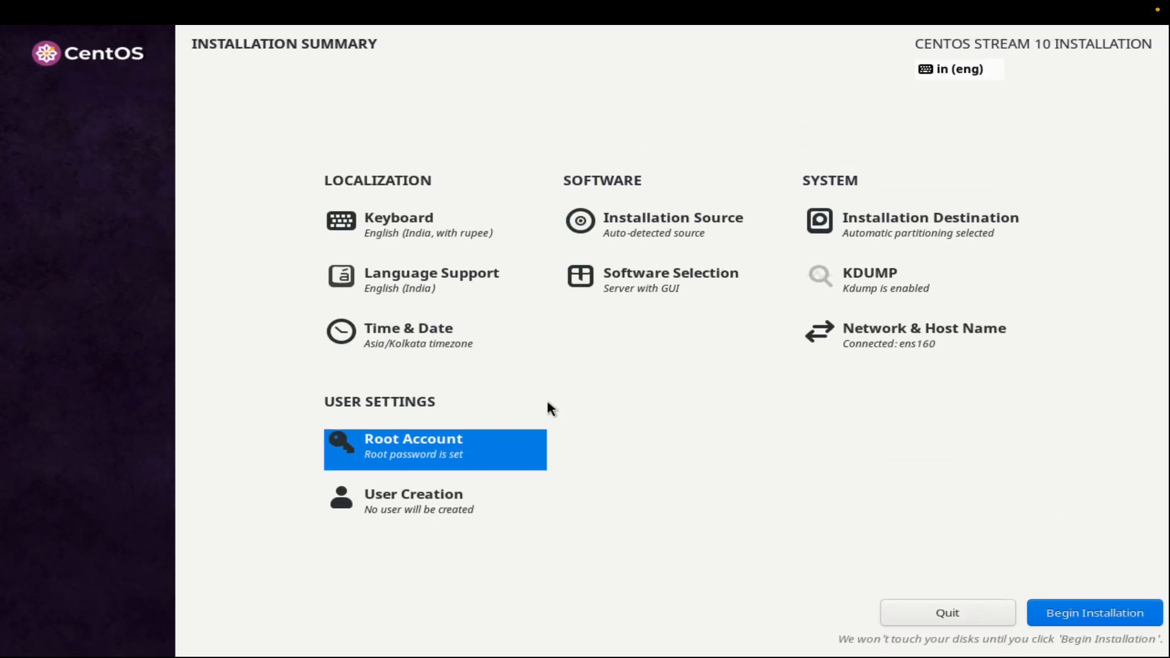
Start creating a user account with administrative privileges and enter the user's full name.
click(418, 501)
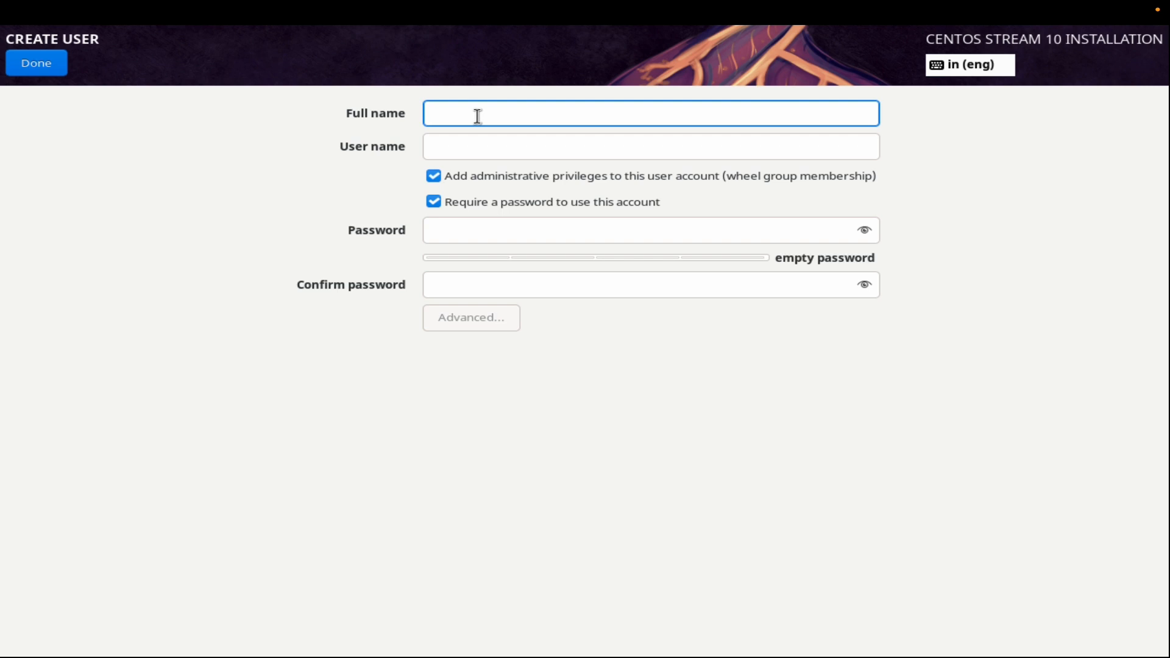
text(Dark)
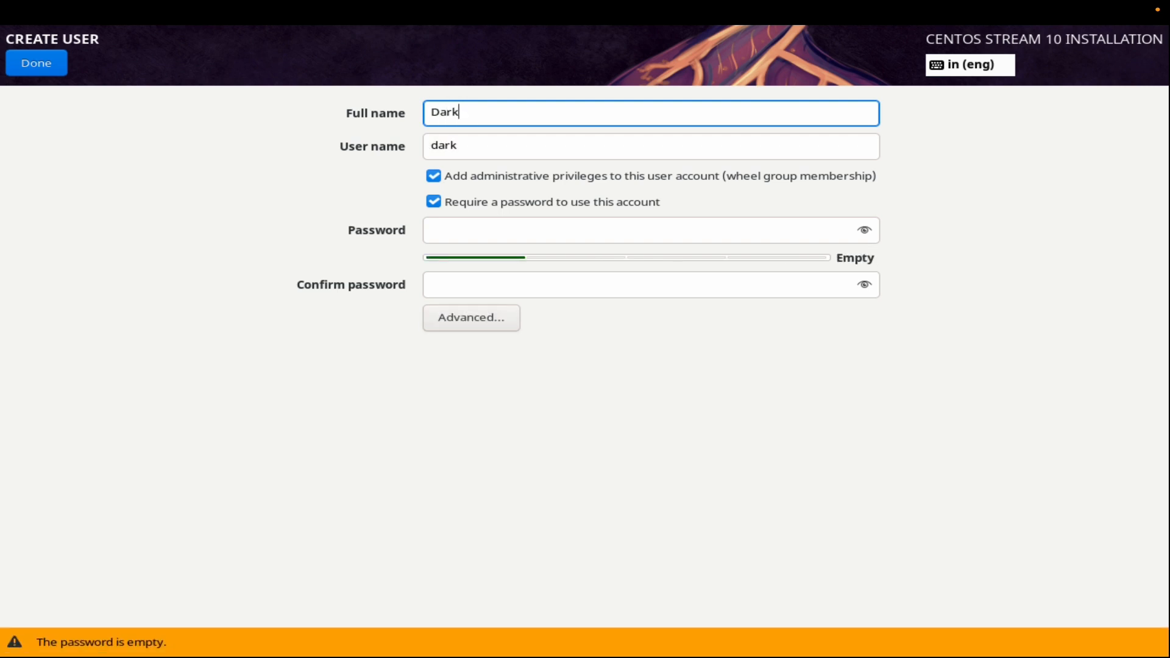
text( Script)
Enter and confirm the new user's account password and accept it despite its short length.
click(475, 233)
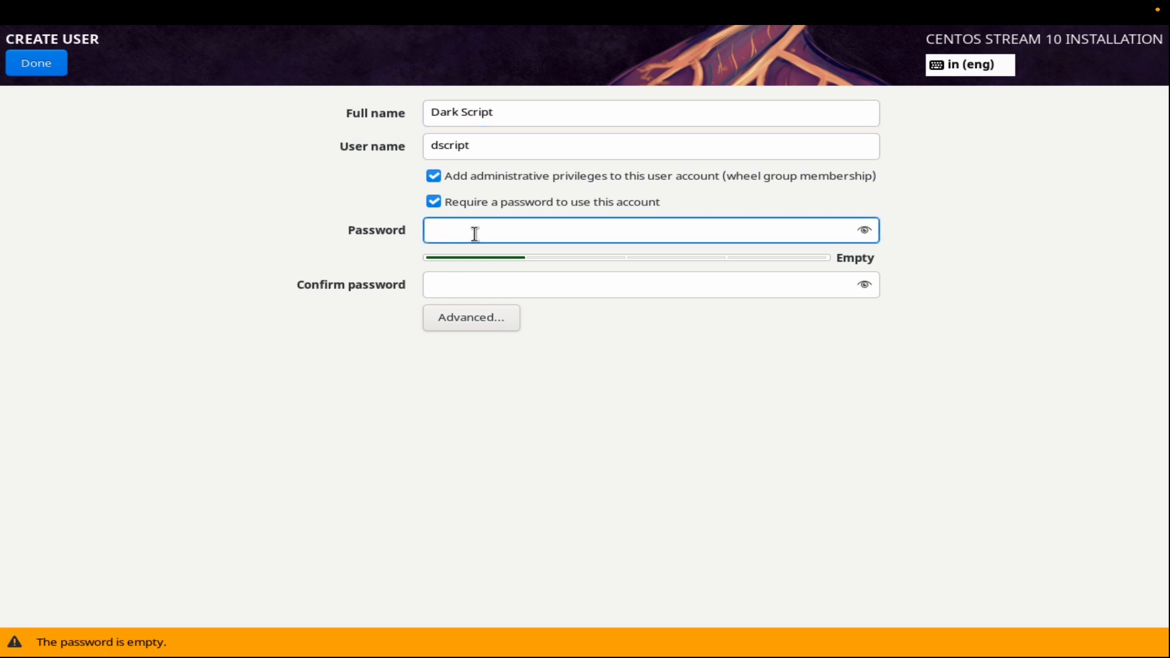
text(a)
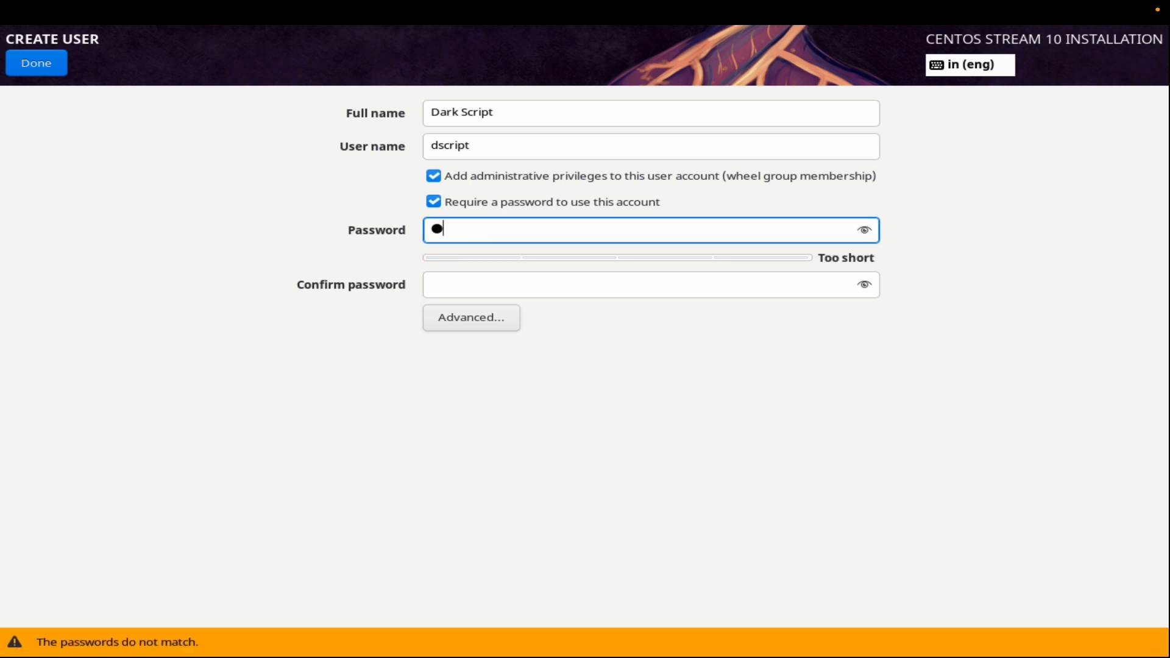
text(aaaa)
click(482, 285)
text(aaaaa)
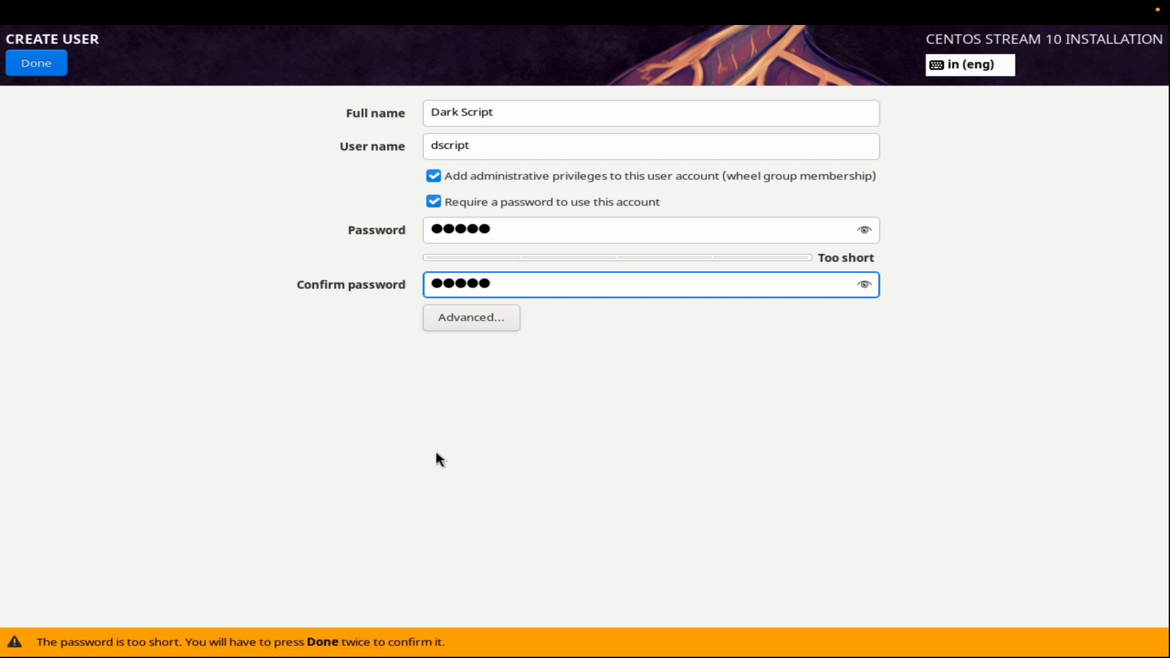
click(42, 61)
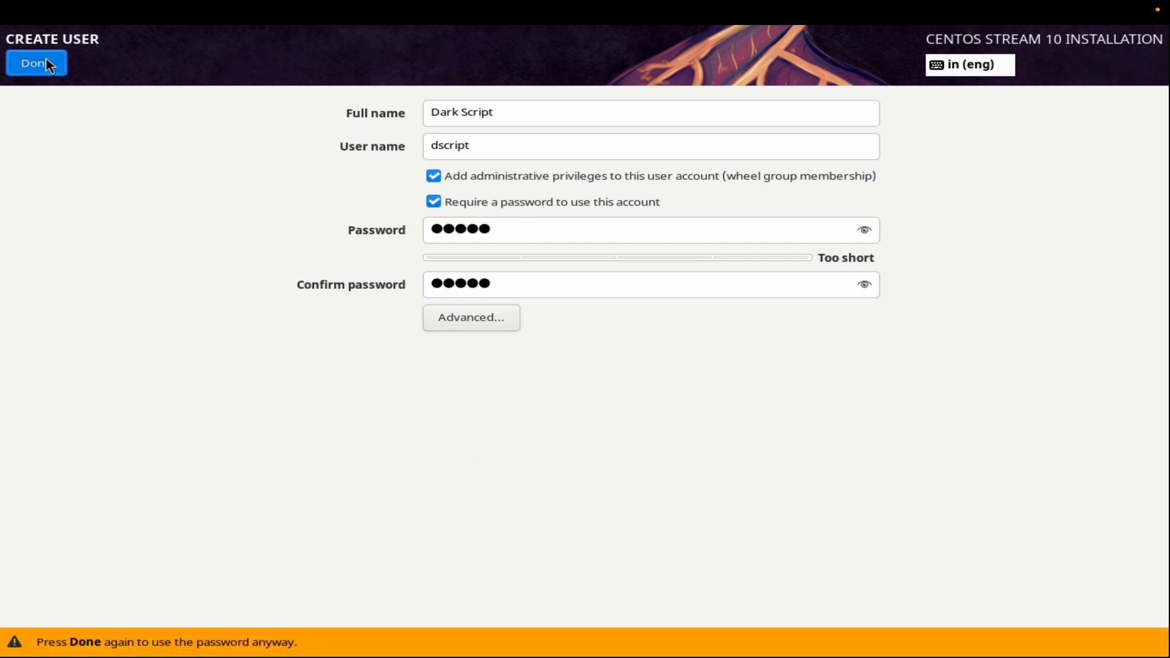
click(45, 59)
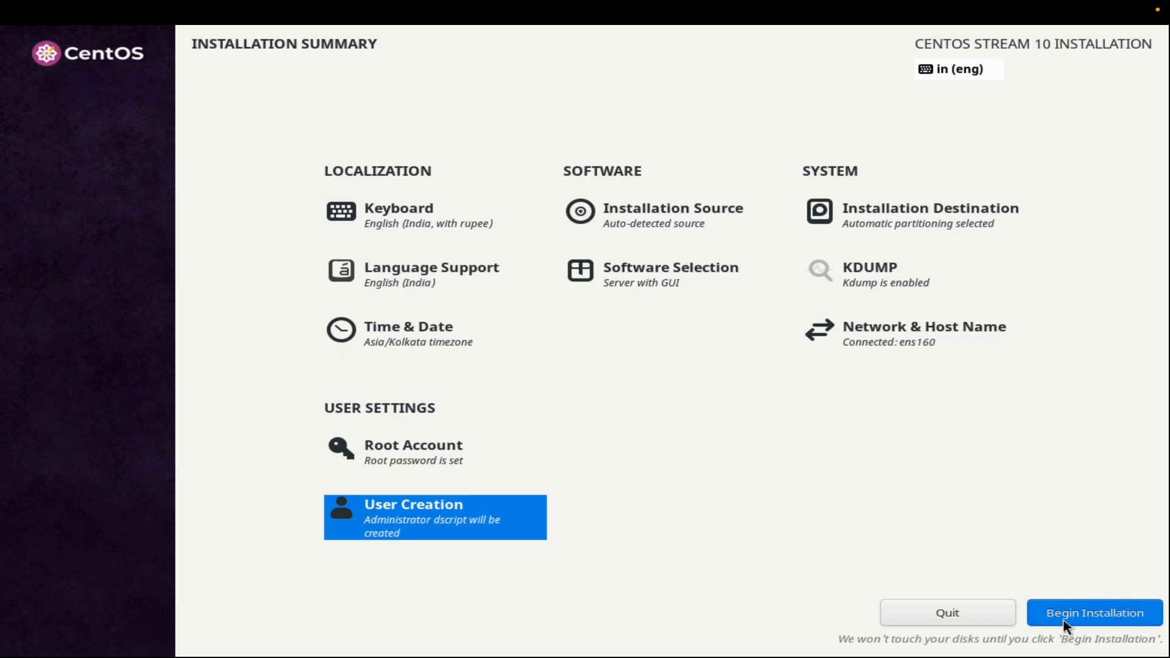
Begin the CentOS Stream 10 installation and reboot the system once it completes.
click(1104, 616)
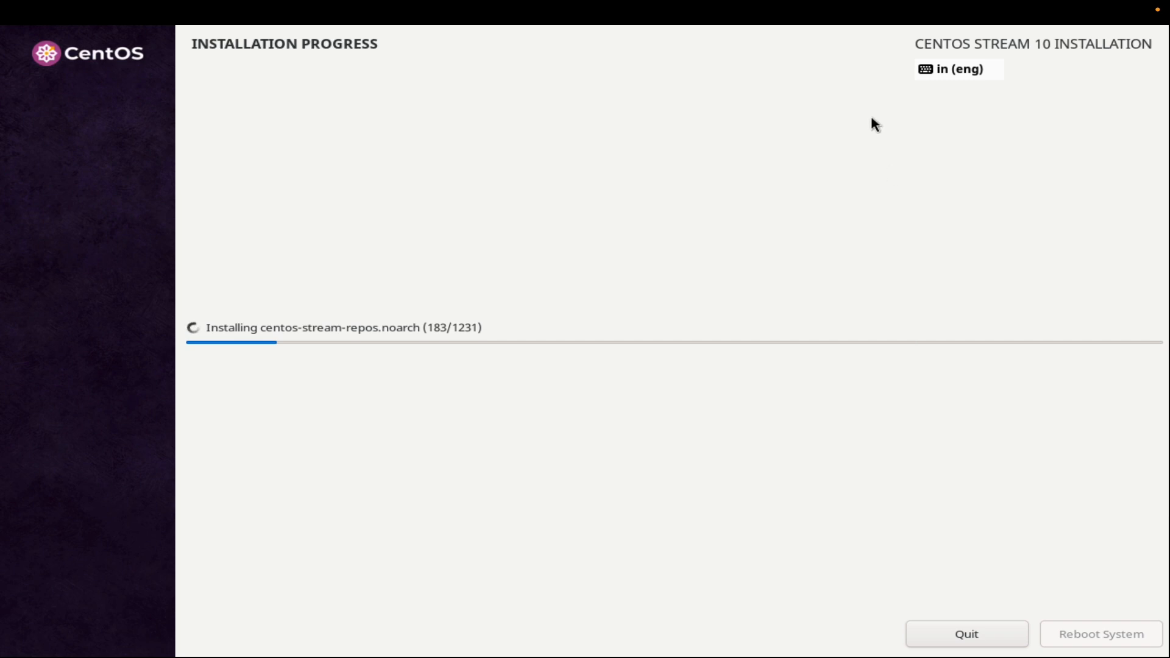
mouse_move(925, 2)
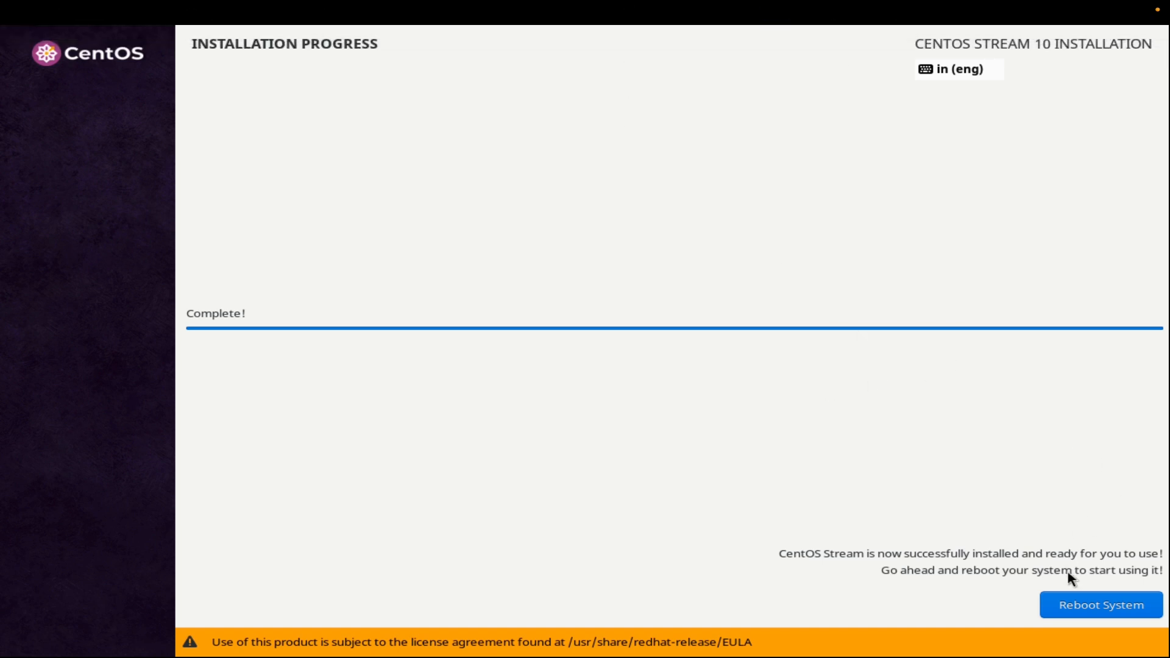
click(1088, 604)
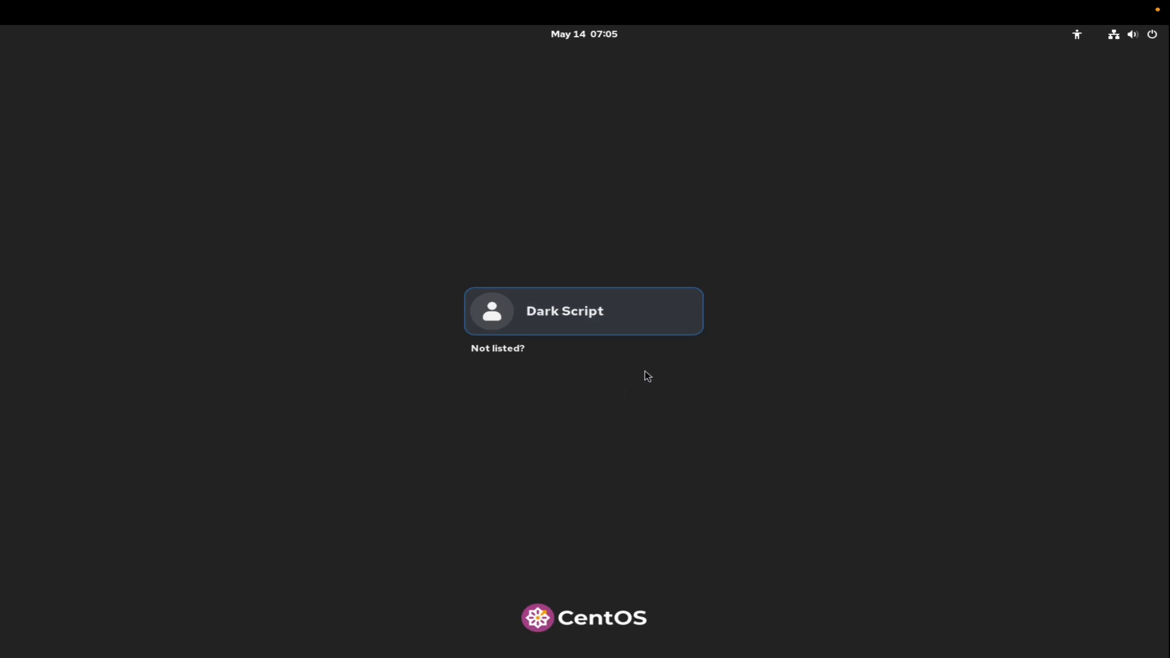
Log in to the new user account with the account password and skip the welcome tour to reach the desktop.
click(583, 312)
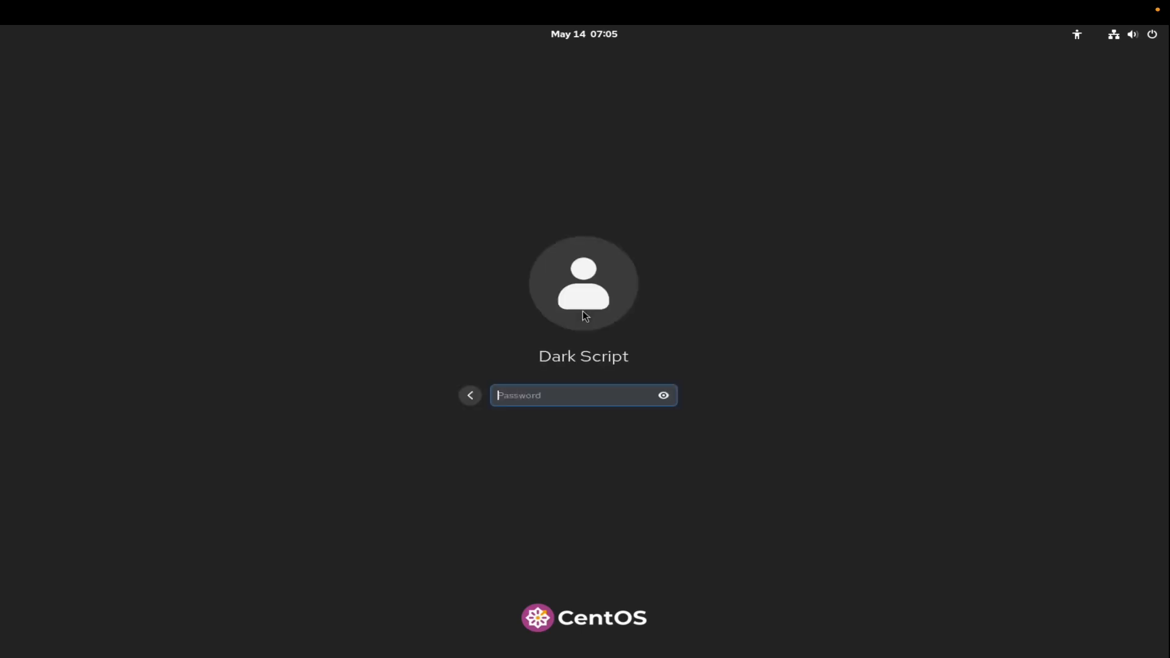
text(•••••)
key(Return)
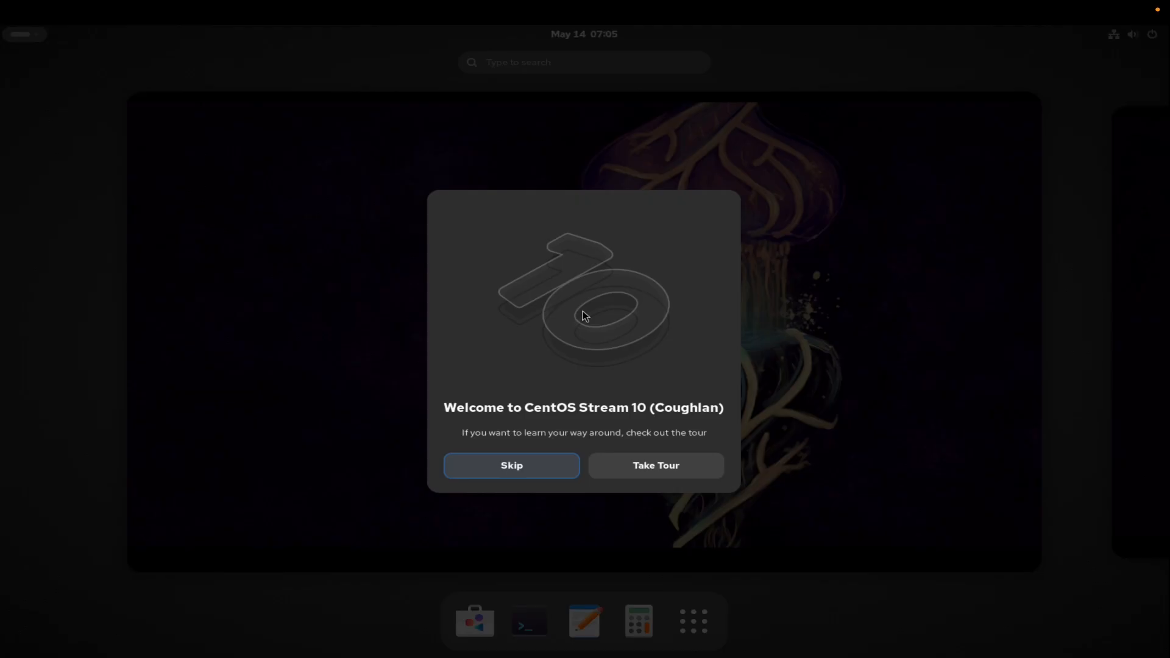
click(537, 465)
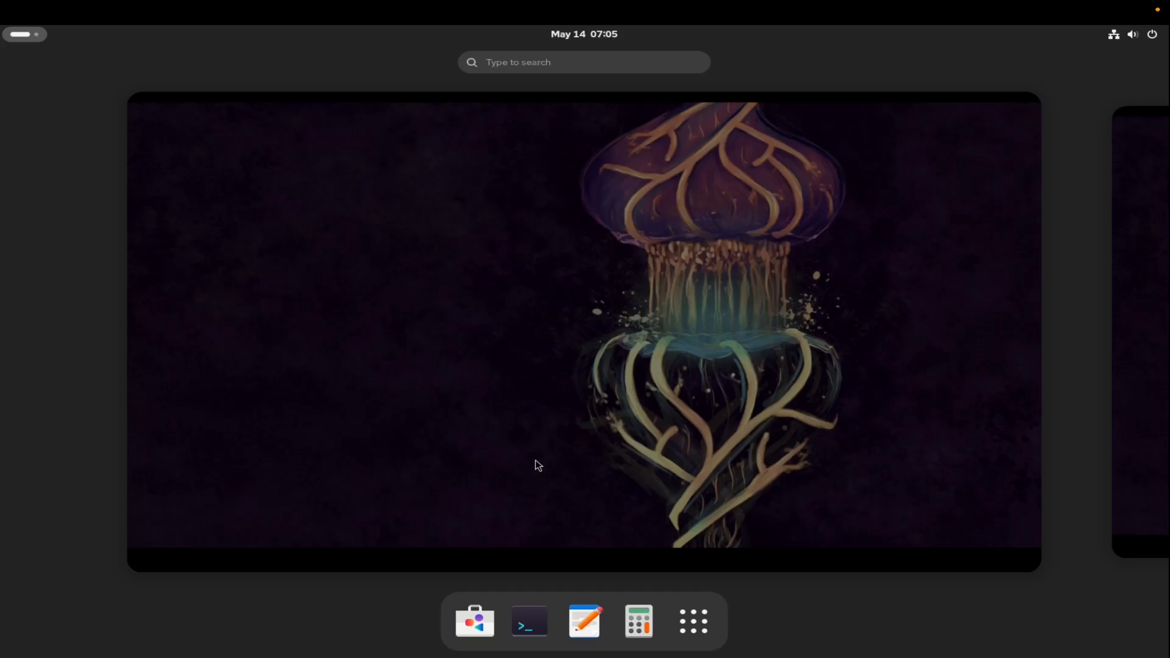
click(572, 331)
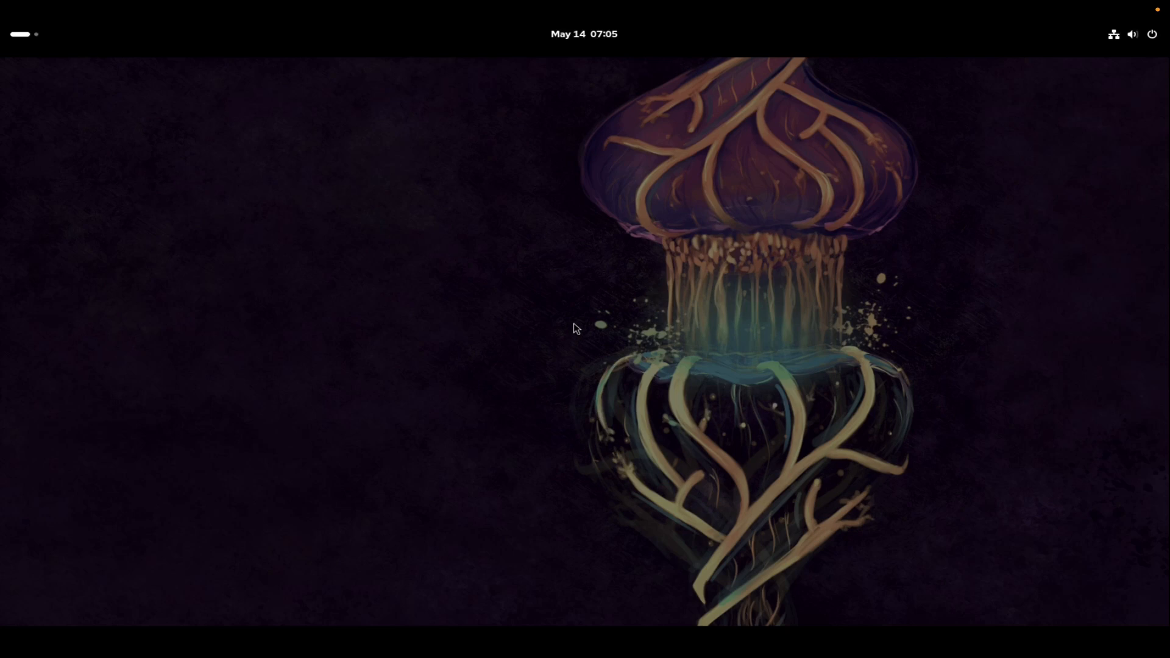
Open a Terminal window from the activities overview.
mouse_move(264, 655)
key(super)
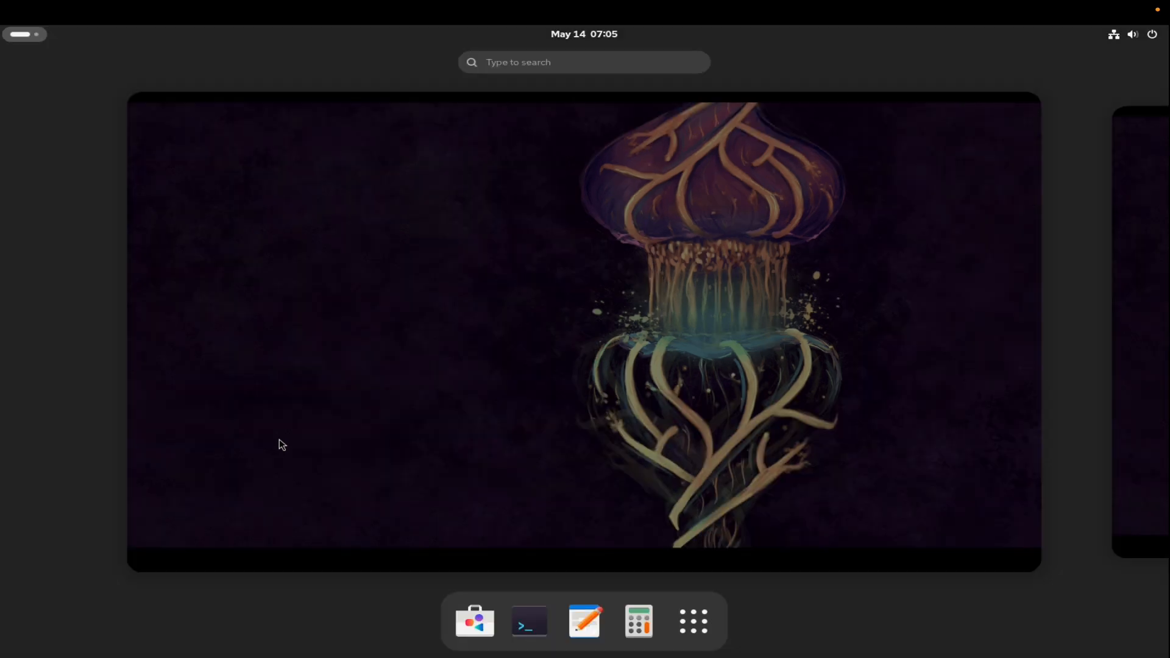
click(534, 620)
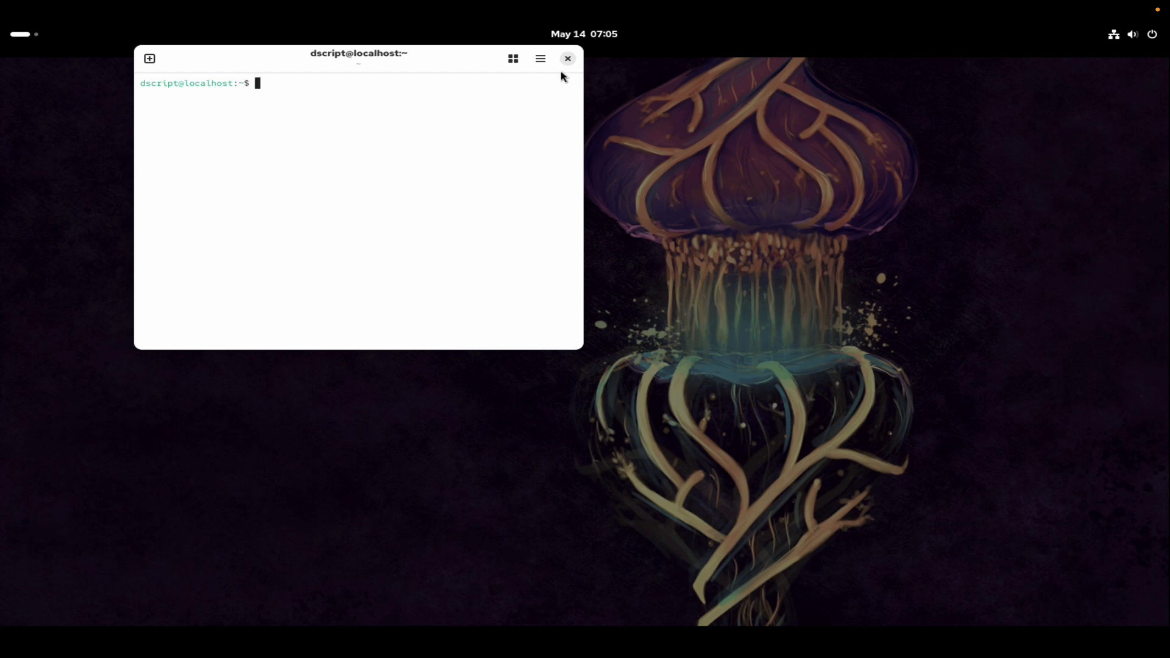
Switch the terminal to the dark style and full-screen mode.
click(541, 58)
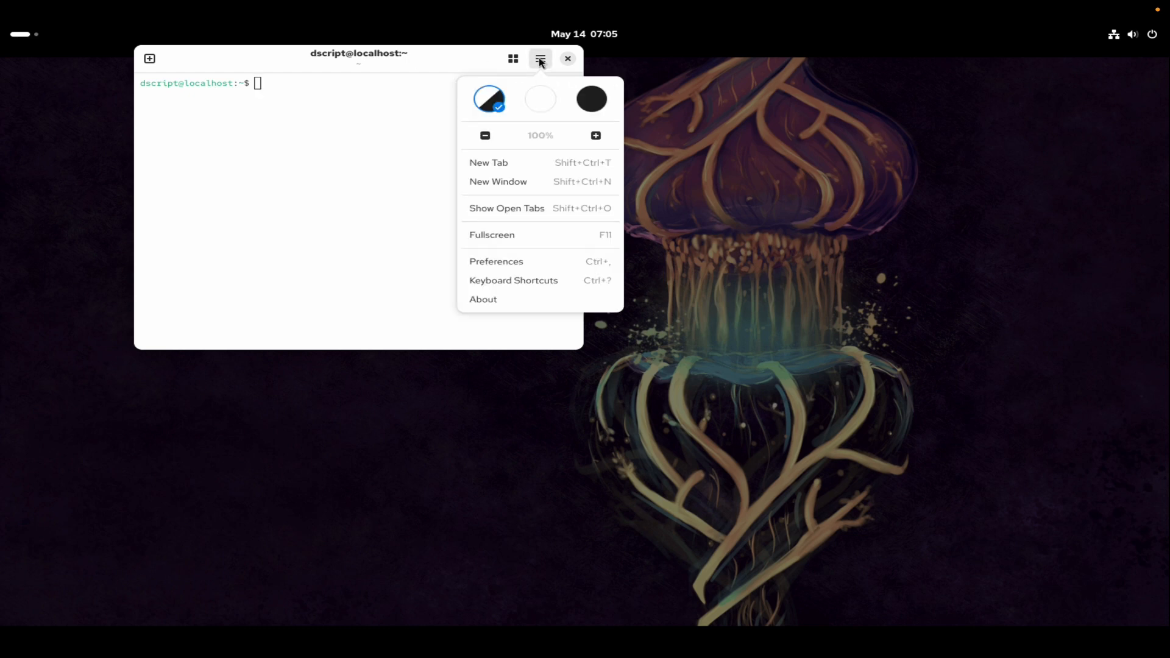
click(591, 103)
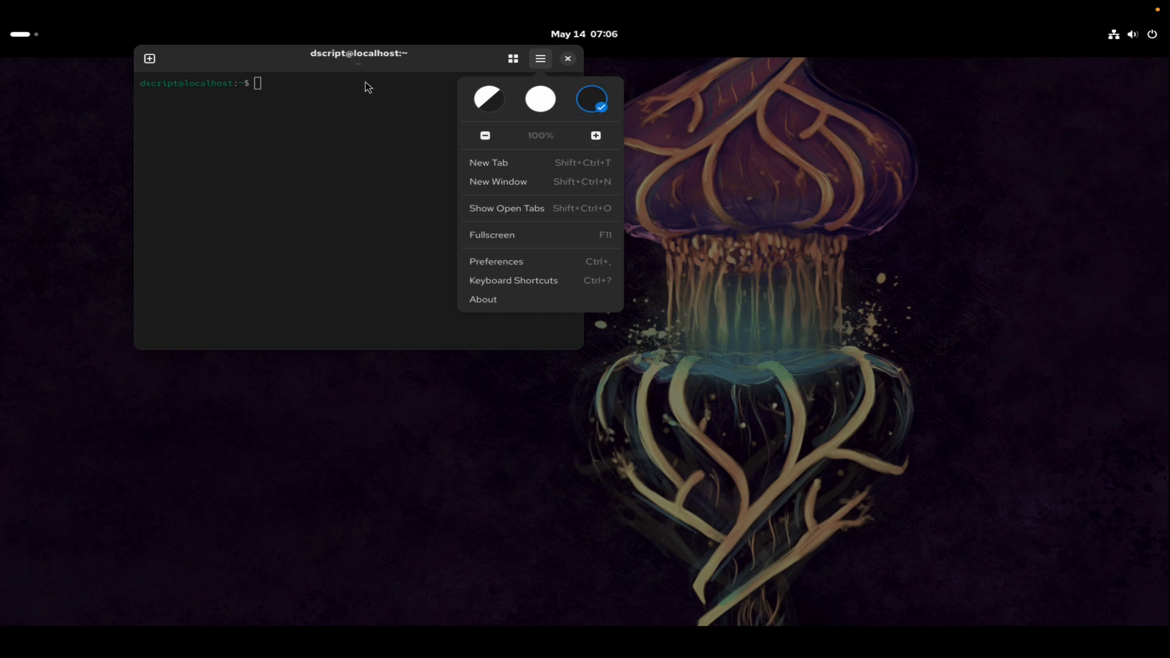
click(503, 235)
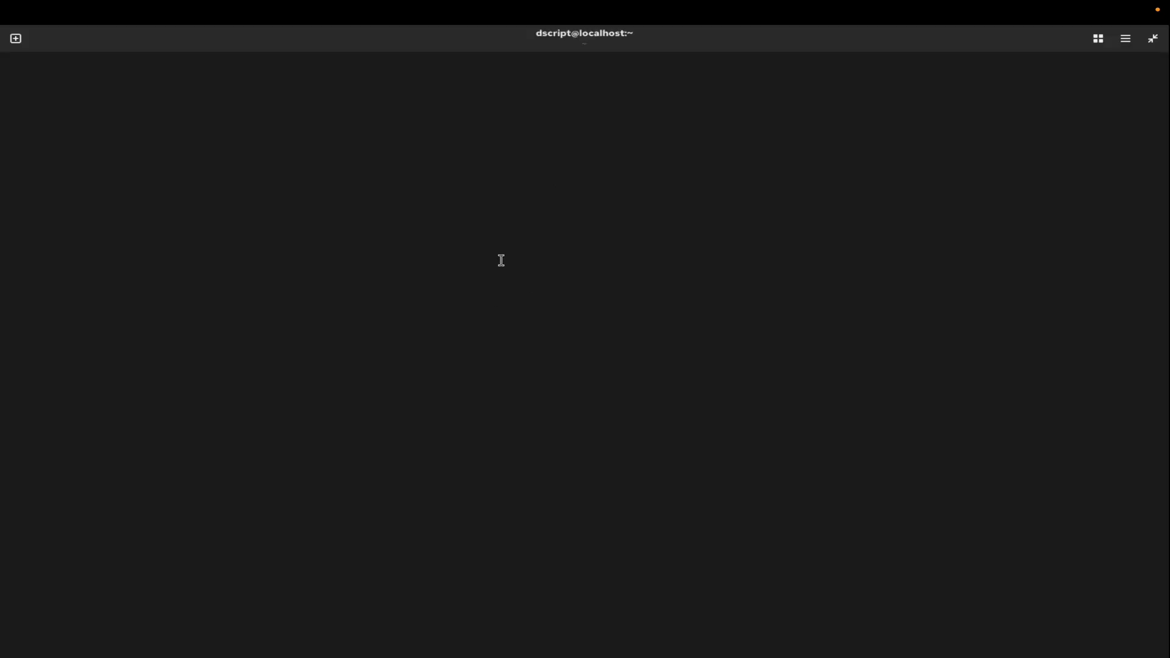
key(F10)
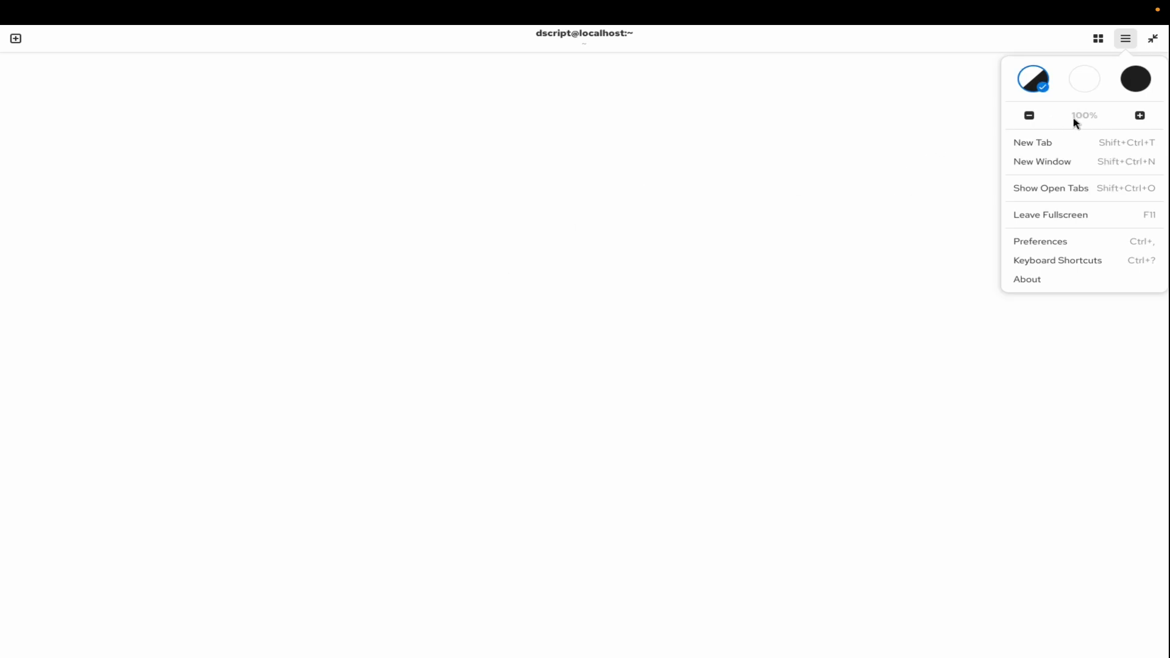
click(1133, 86)
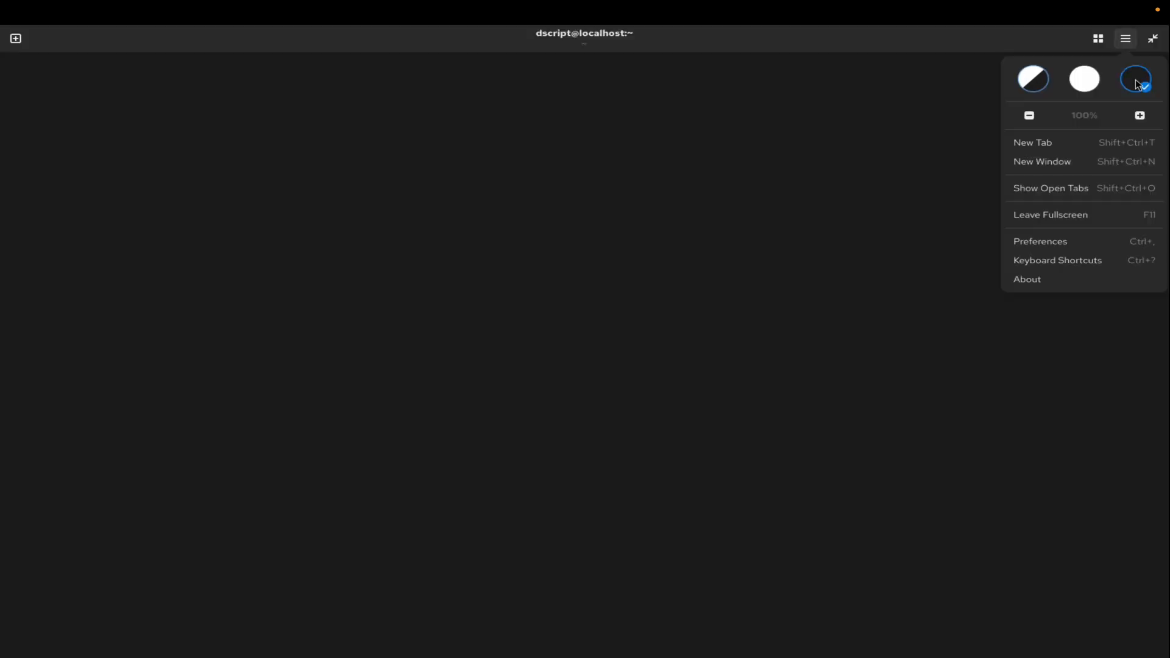
click(481, 215)
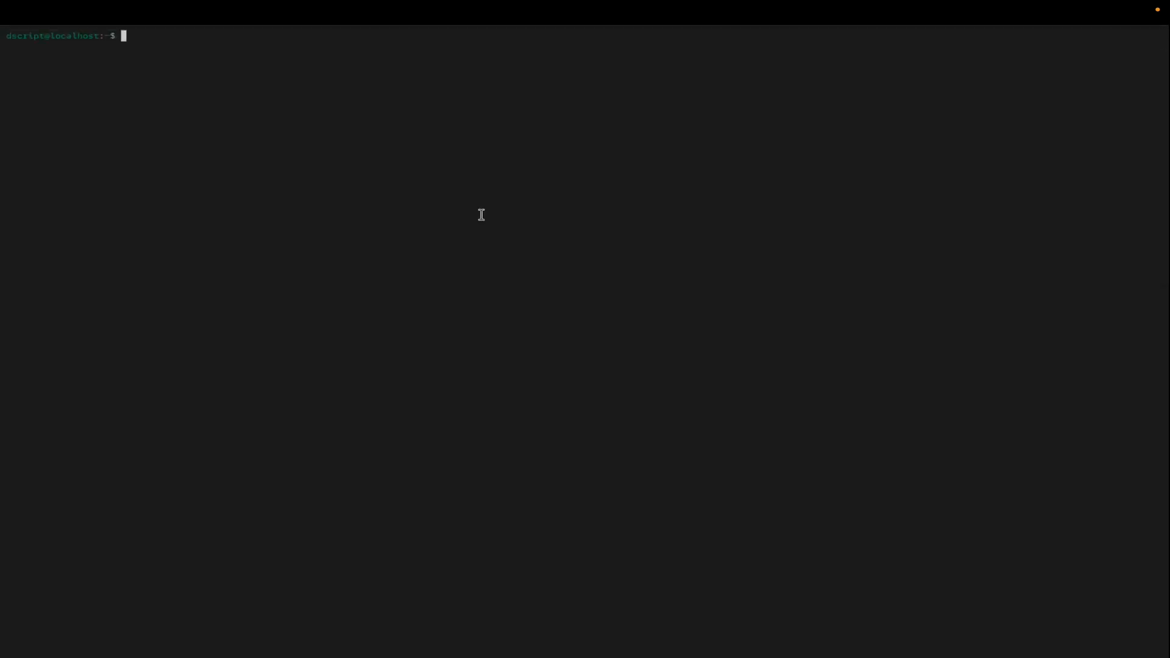
List the home directory's contents in the terminal with ls -al and with ls.
text(====)
key(BackSpace)
key(BackSpace)
key(BackSpace)
key(BackSpace)
text(ls -al)
key(Return)
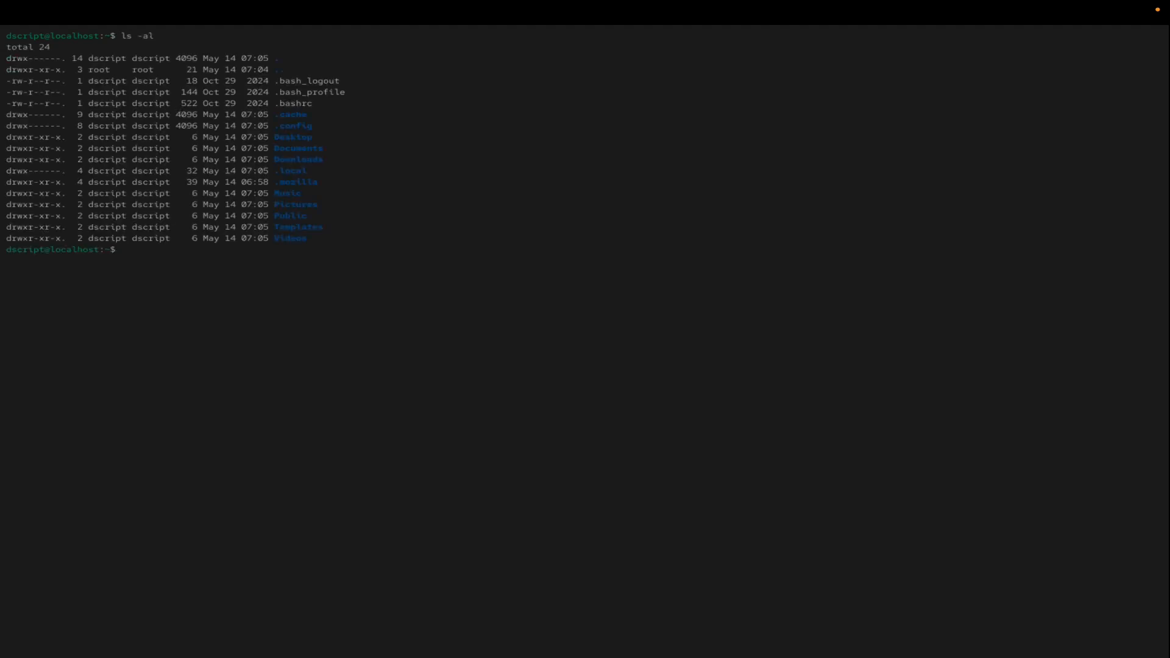
text(ls)
key(Return)
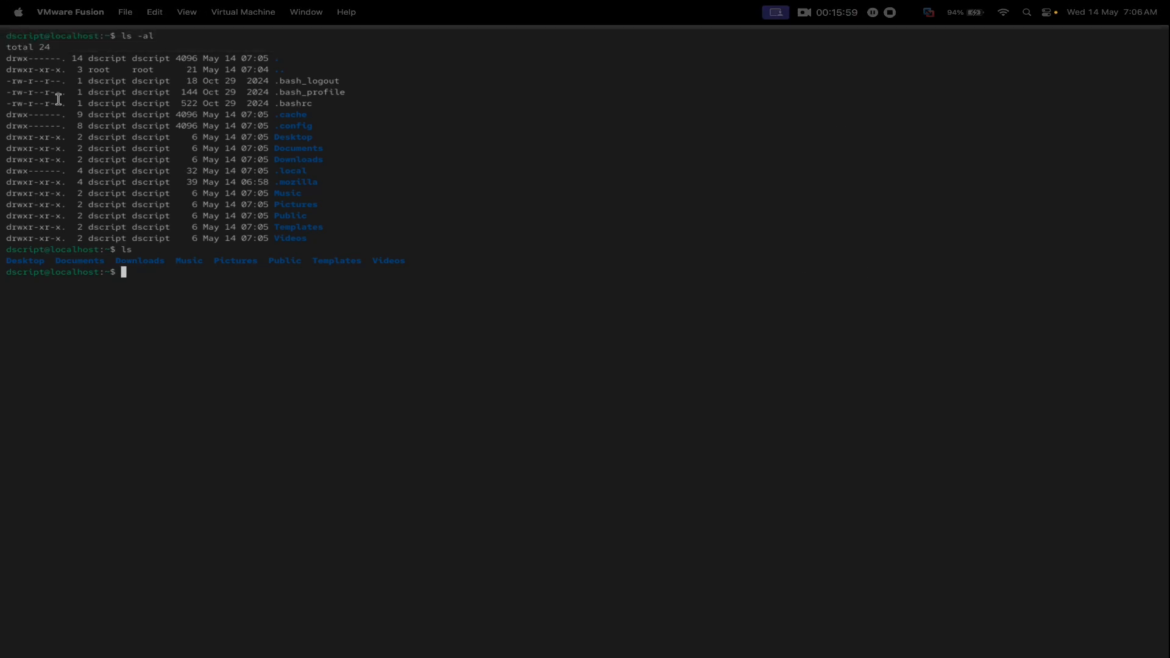
Close the terminal window from the activities overview and dismiss the software updates notification.
mouse_move(2, 1)
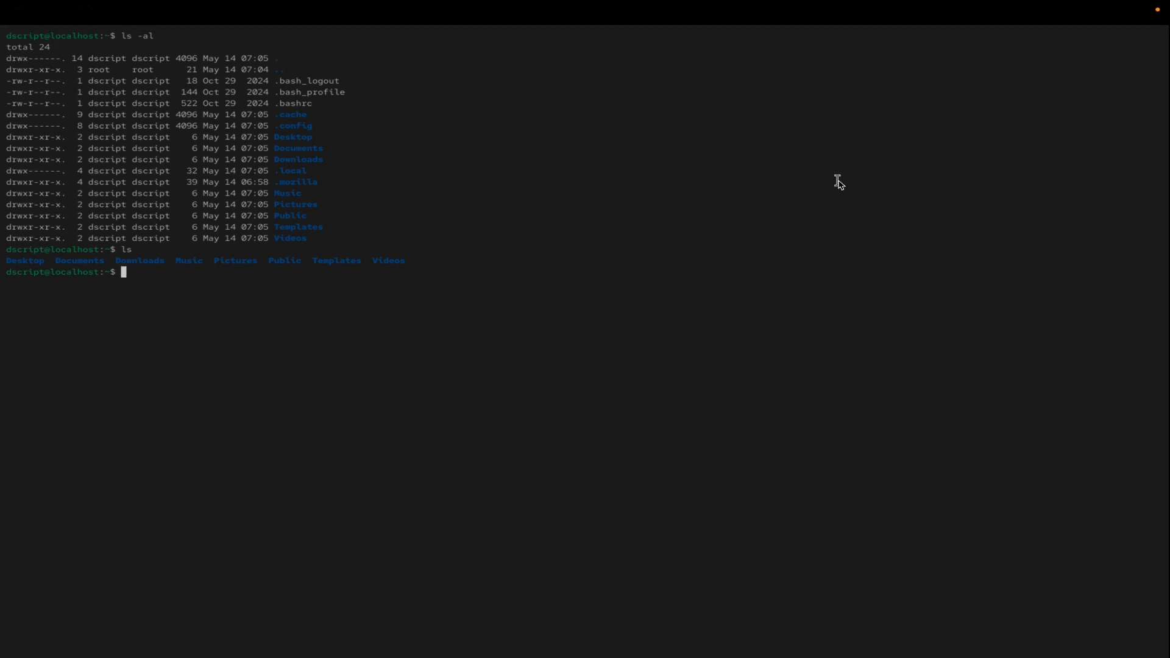
key(super)
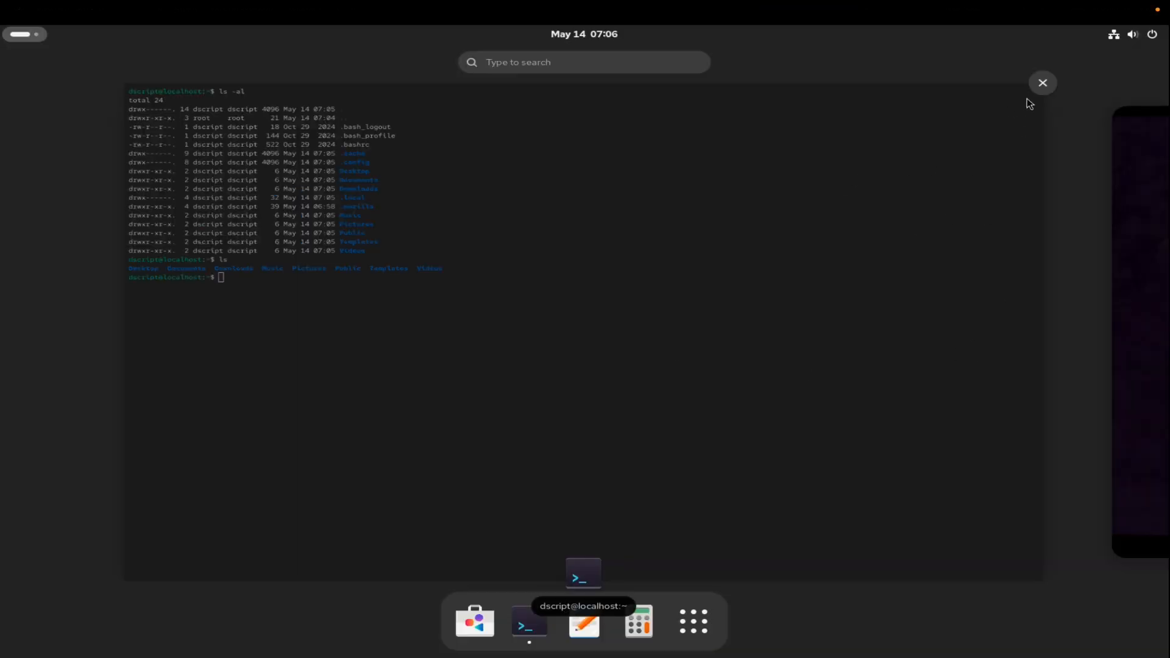
click(1045, 89)
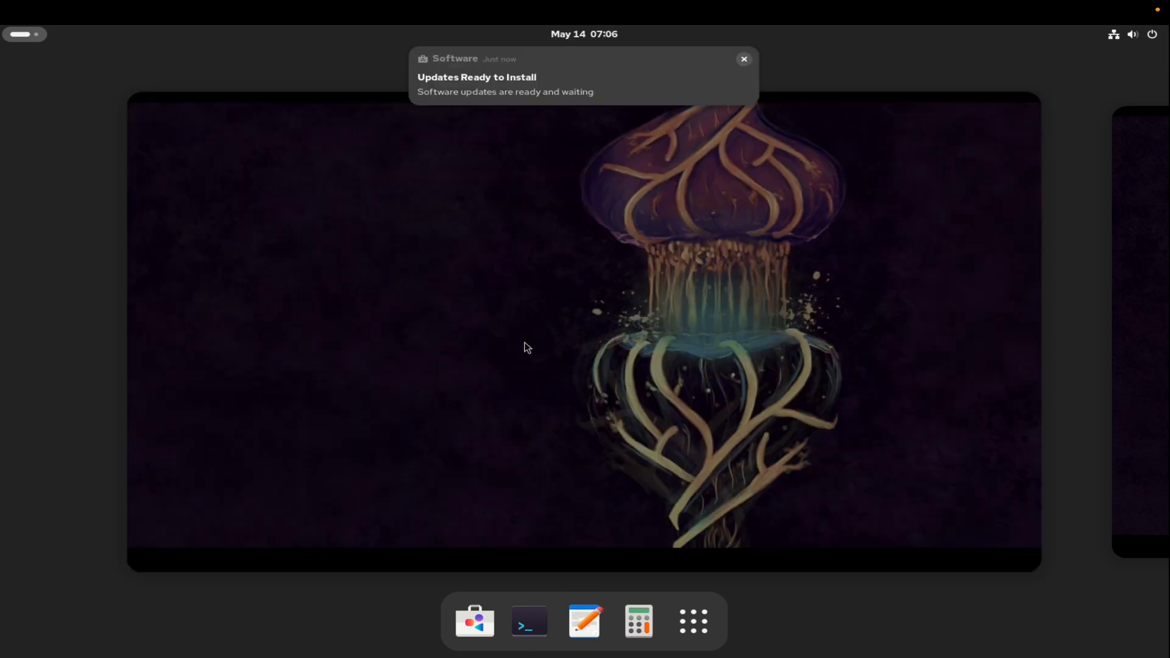
click(745, 59)
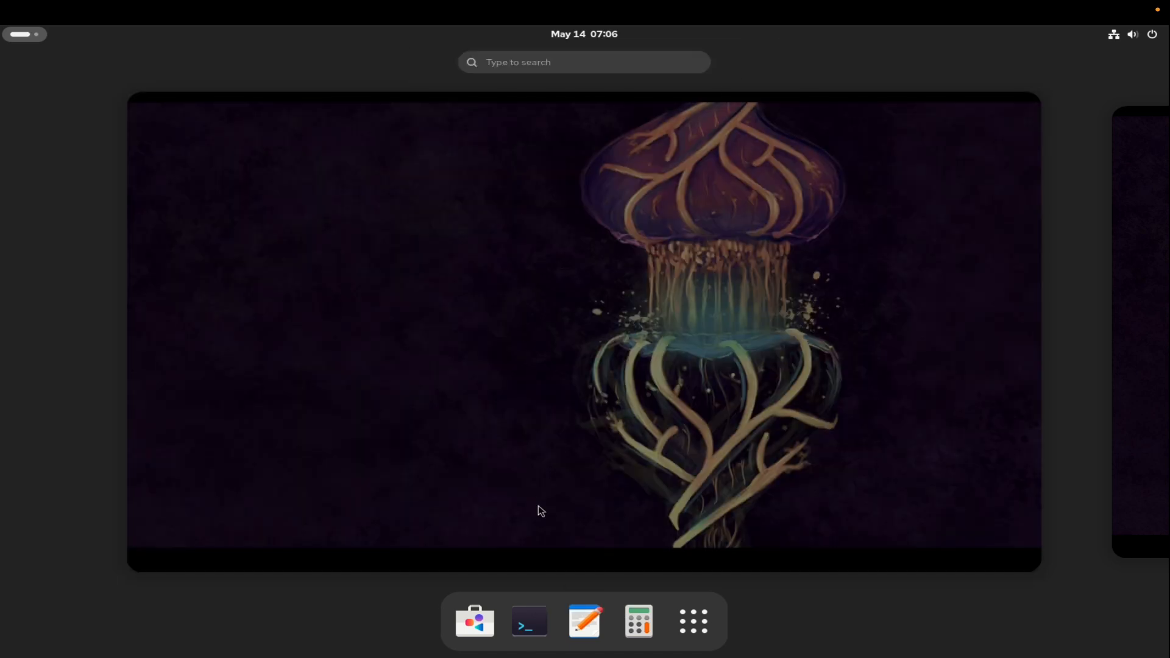
Open a Terminal window and enlarge its text zoom to 299%.
click(532, 628)
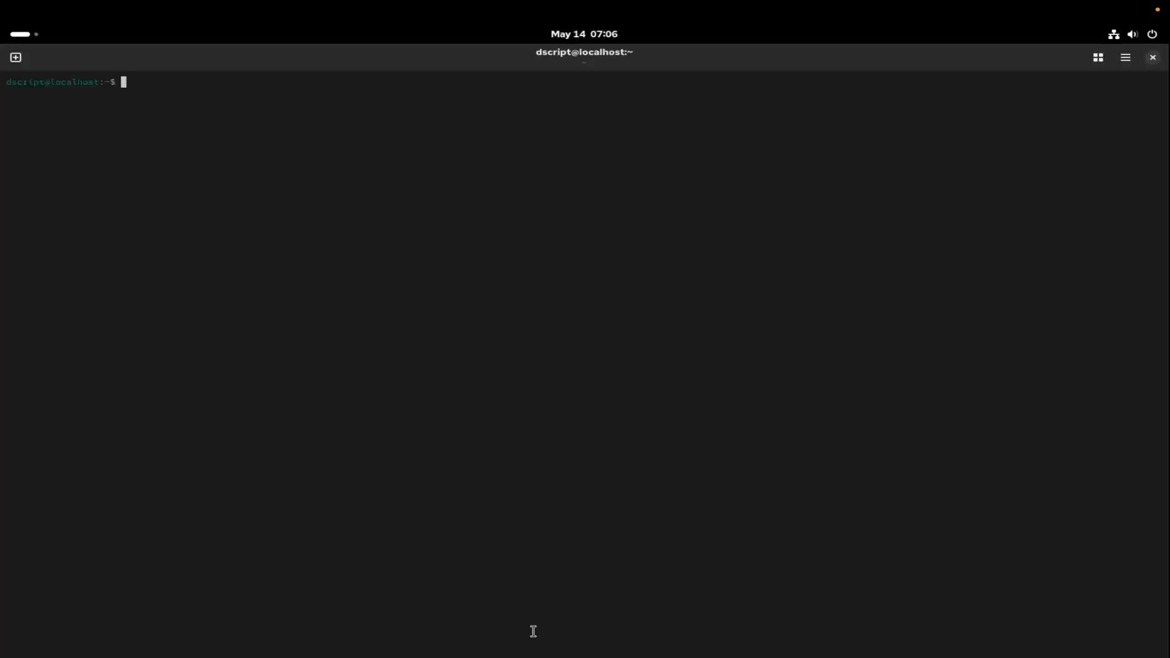
click(1128, 60)
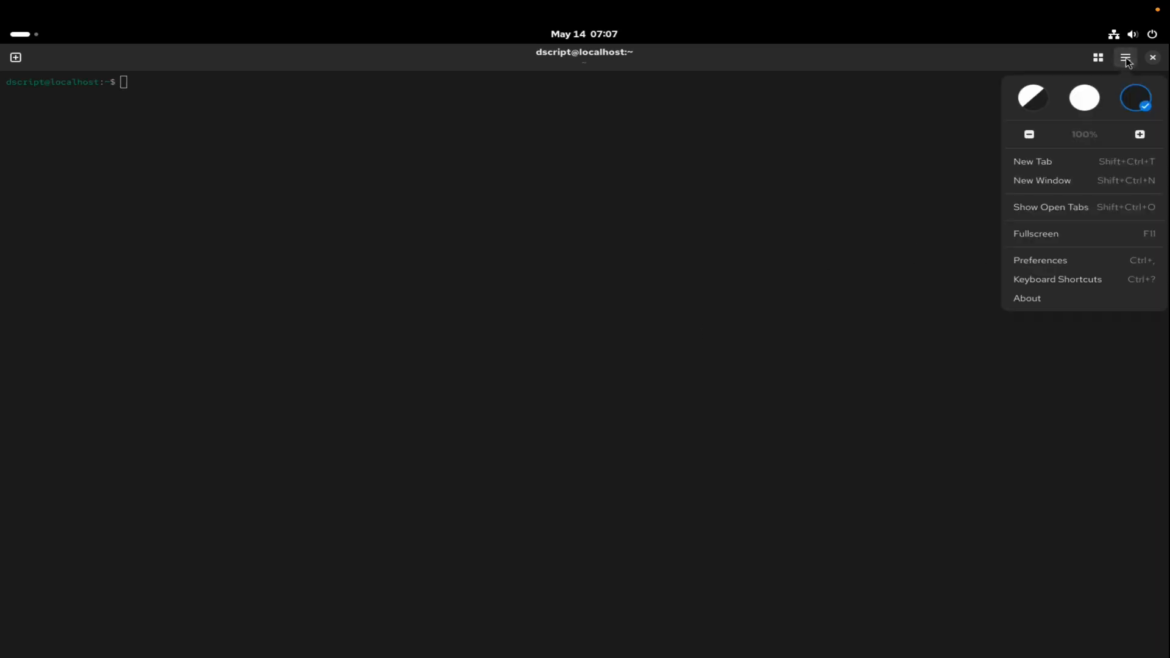
click(1140, 135)
click(1141, 135)
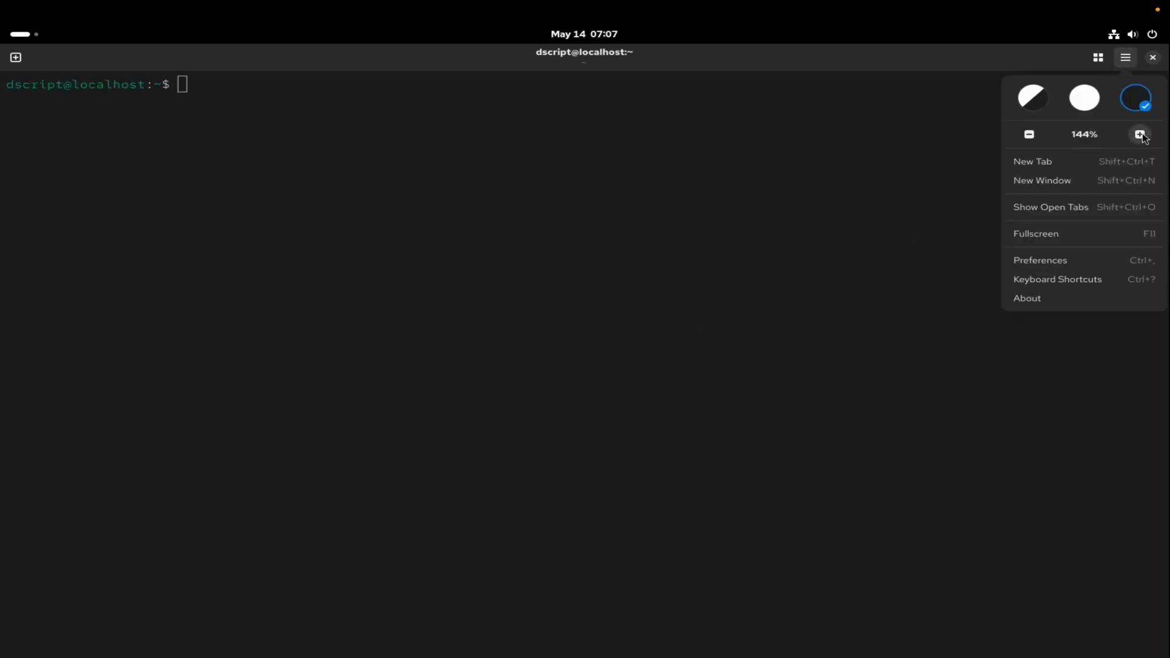
click(1141, 134)
click(1141, 135)
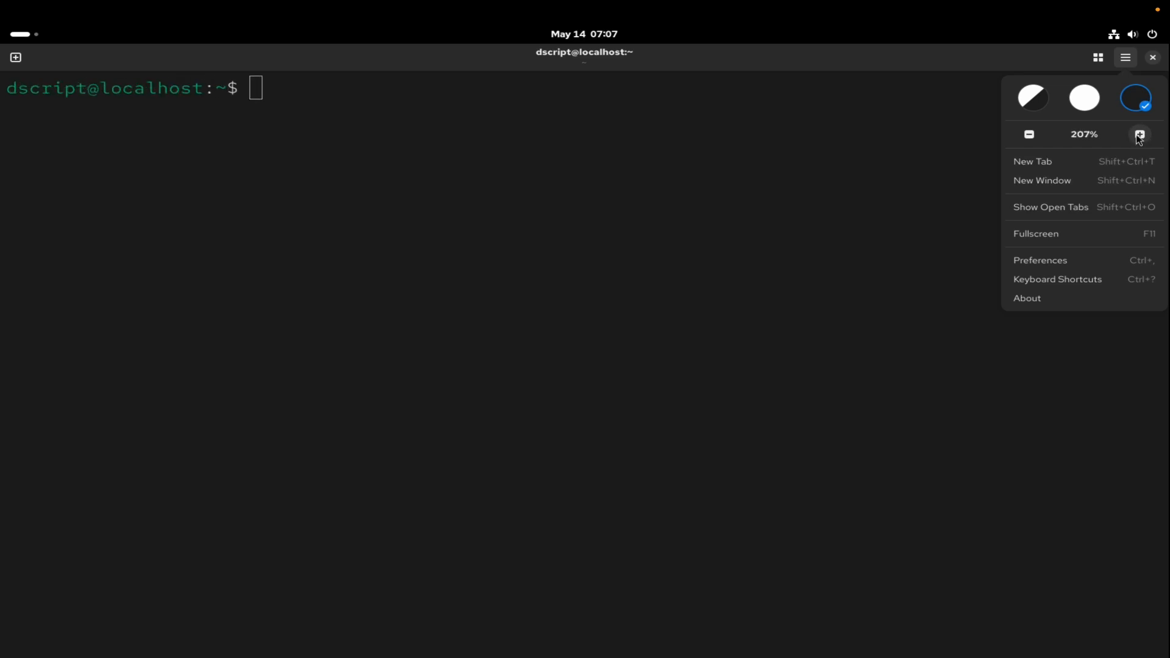
click(1140, 134)
click(1140, 134)
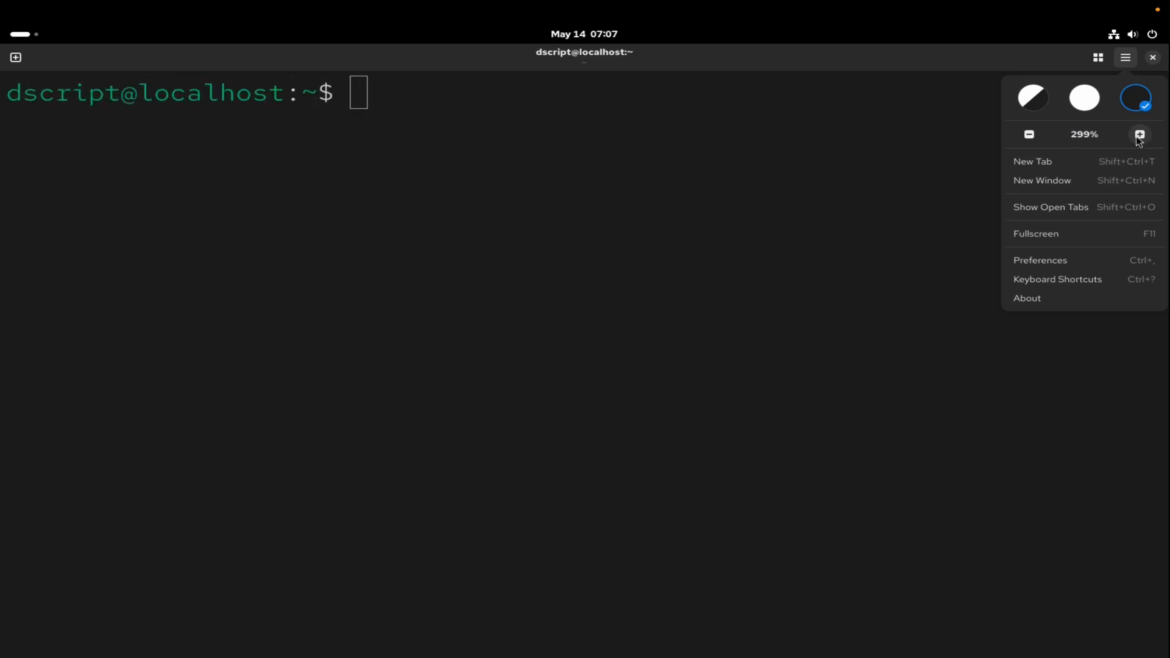
click(866, 192)
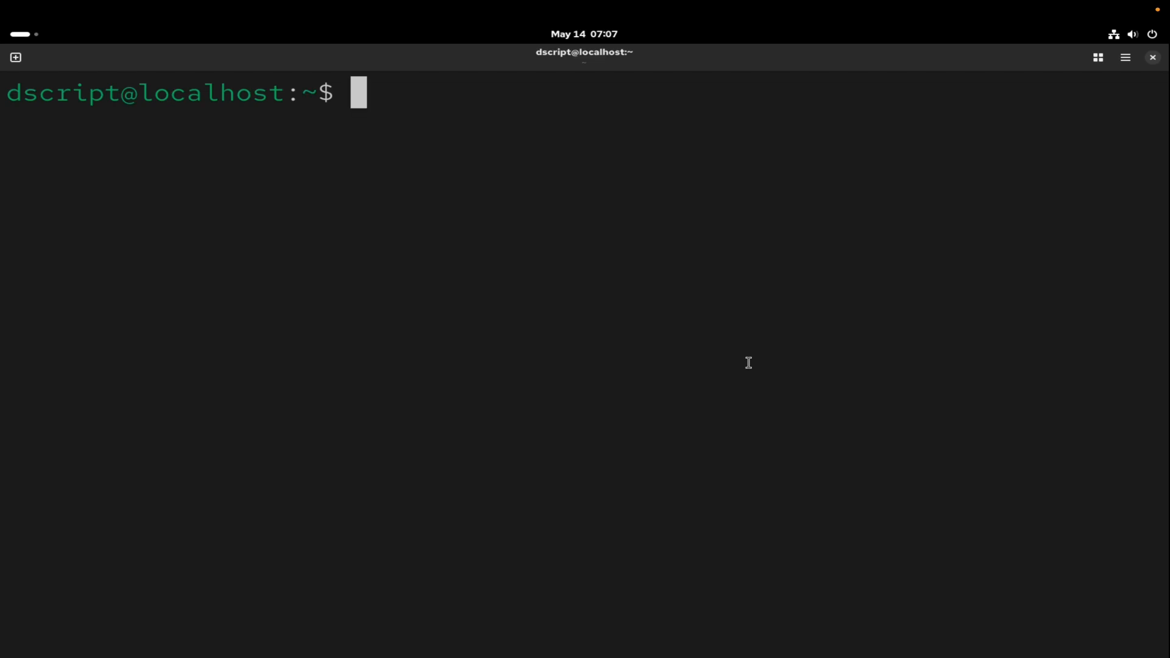
List the home directory with ls -al and reduce the terminal text zoom to 207%.
text(ls -al)
key(Return)
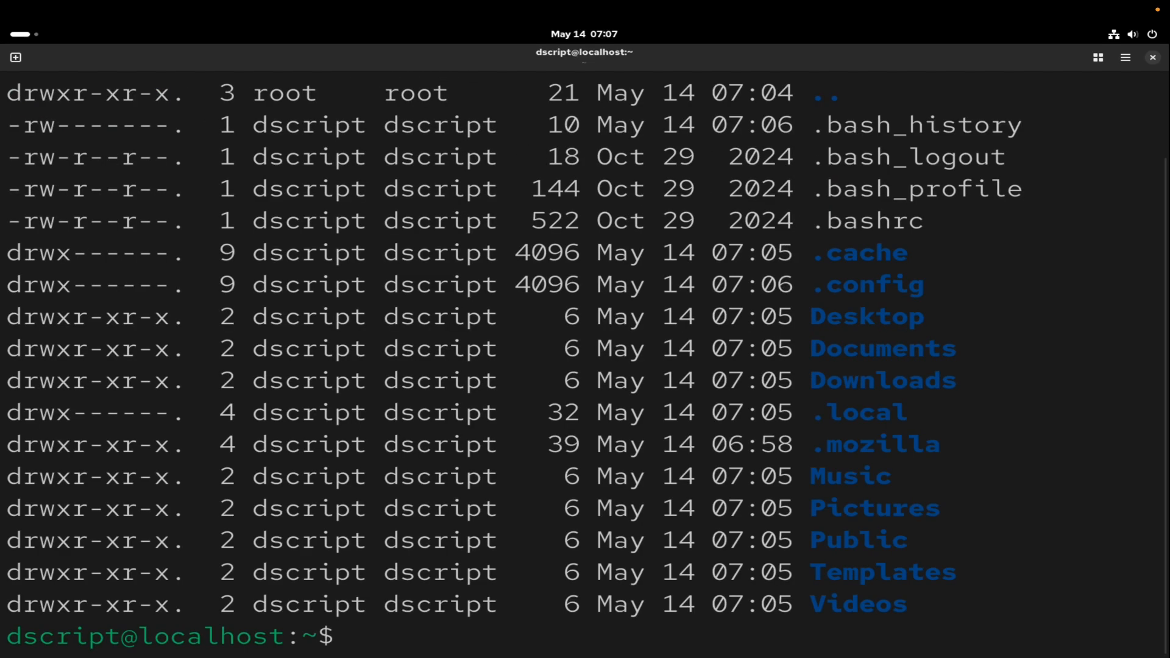
click(1125, 58)
click(1030, 134)
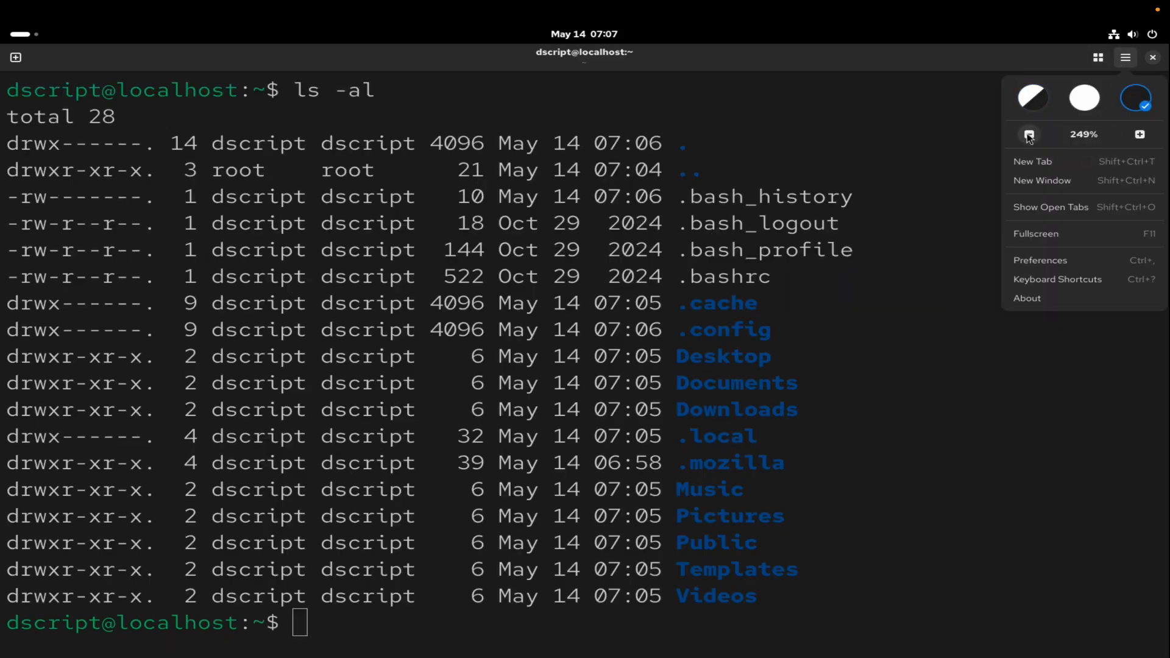
click(1030, 135)
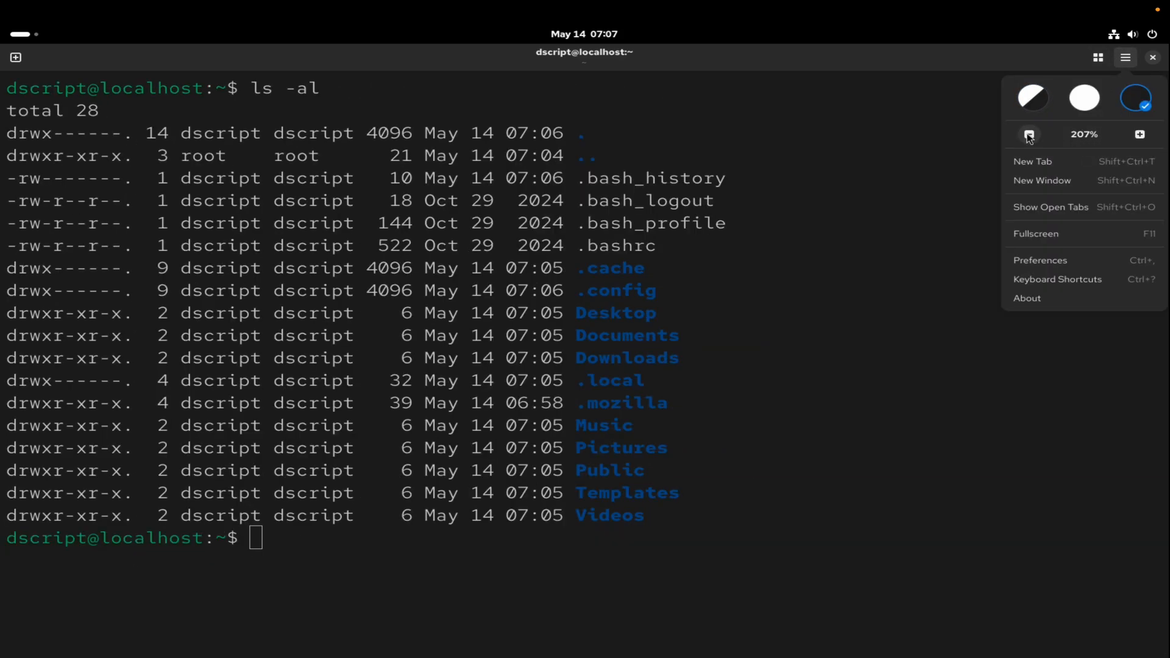
click(814, 361)
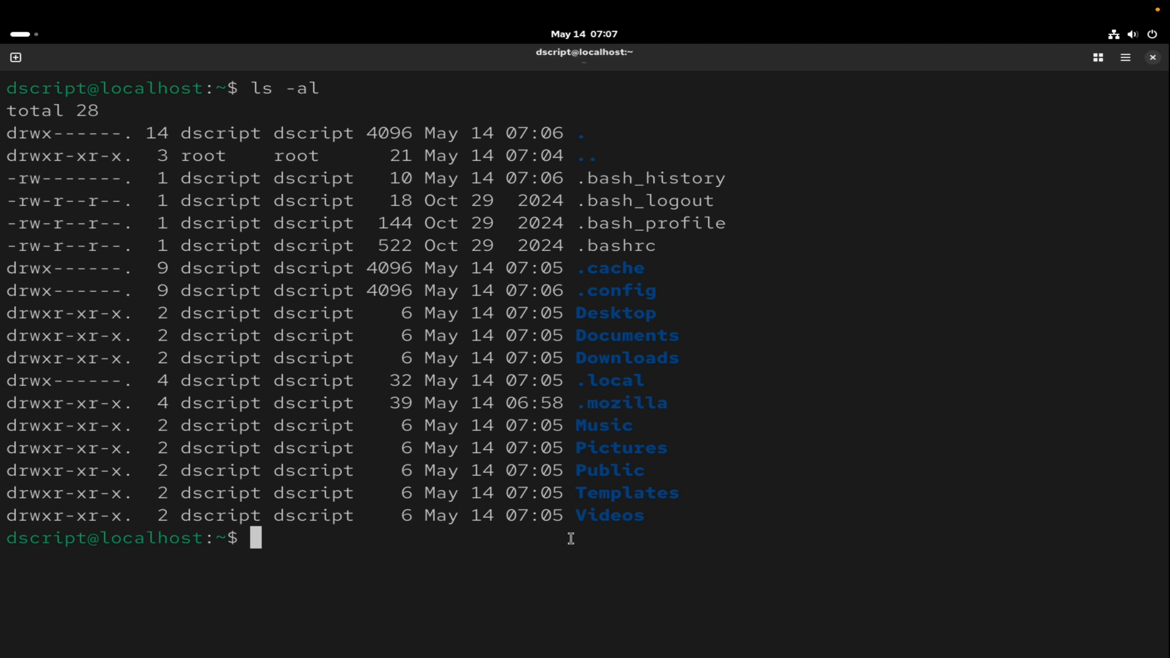
Print /etc/passwd with line numbers using cat -n and look through the user entries.
text(ca)
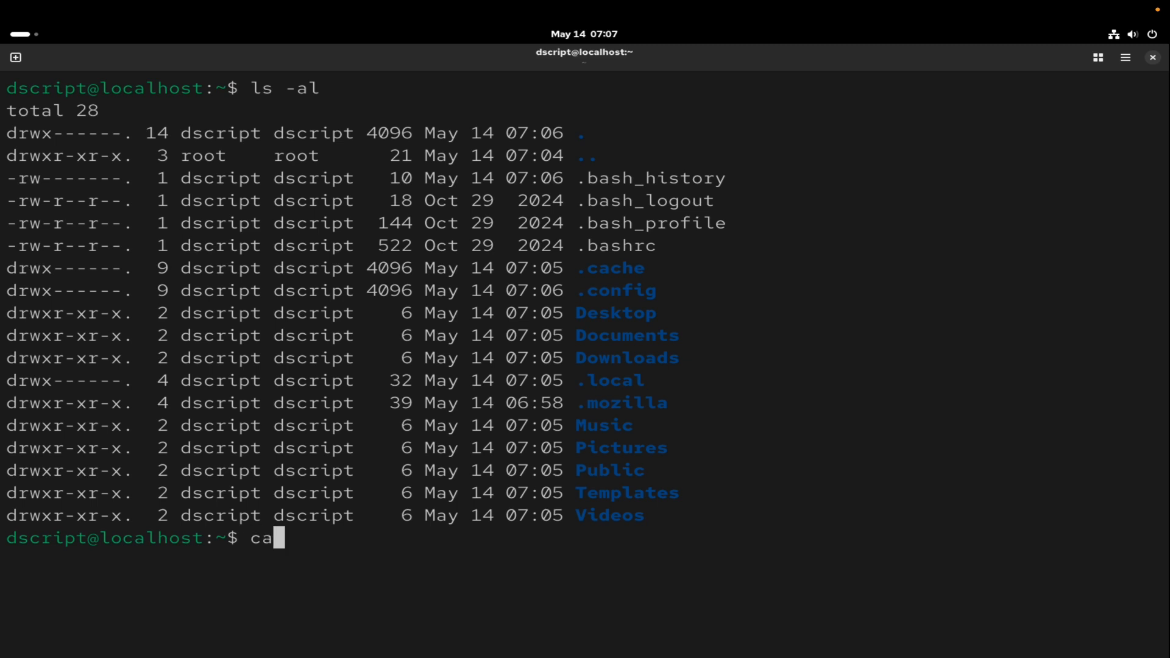
text(t -n /etc/passwd)
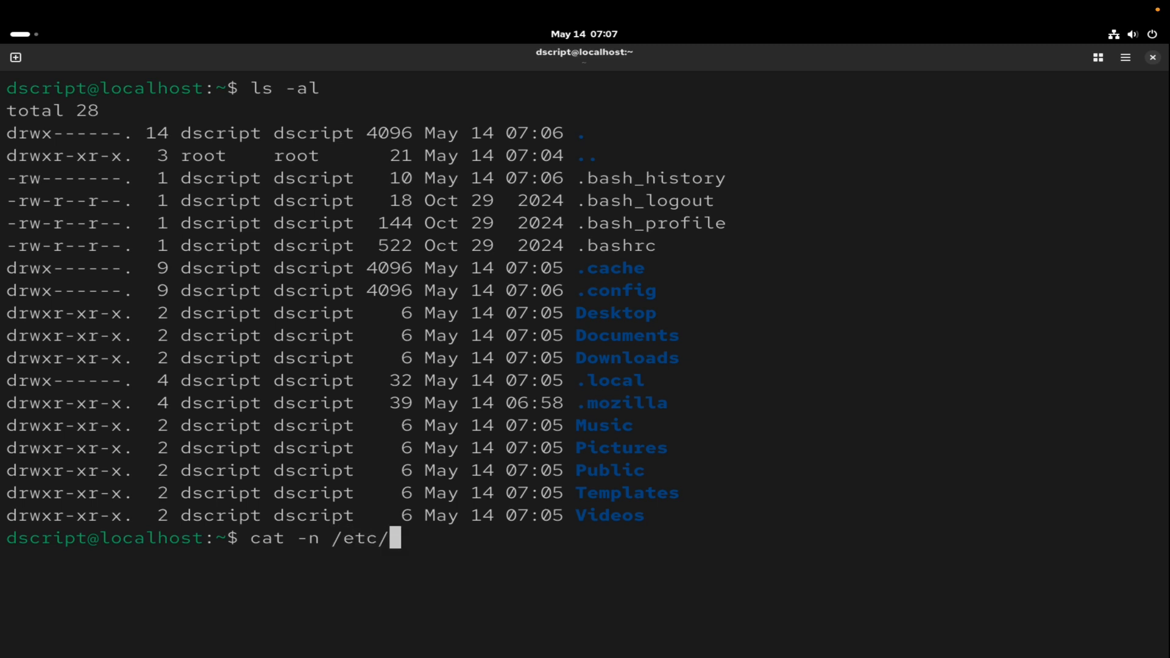
key(Return)
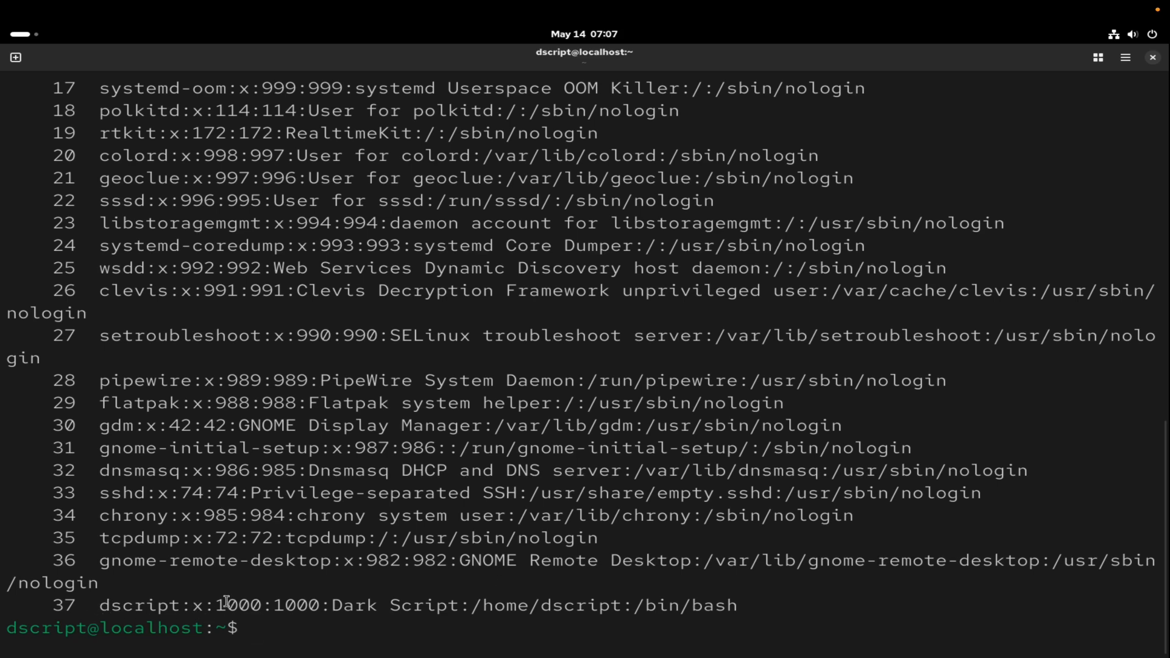
scroll(522, 316, up, 3)
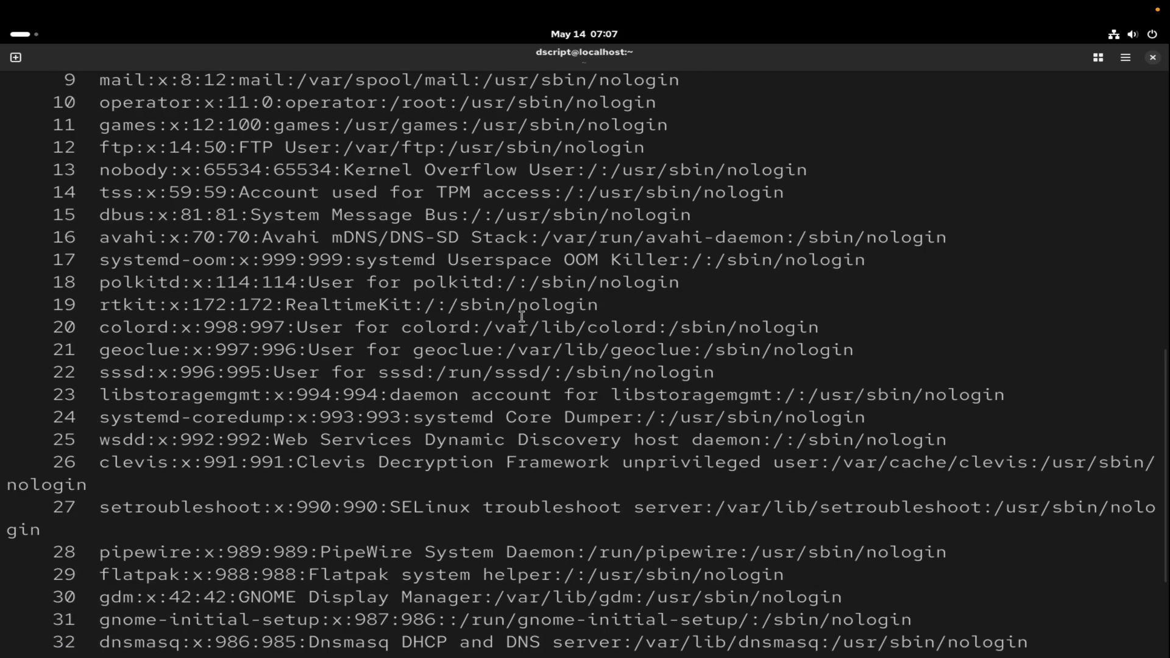
scroll(522, 316, down, 3)
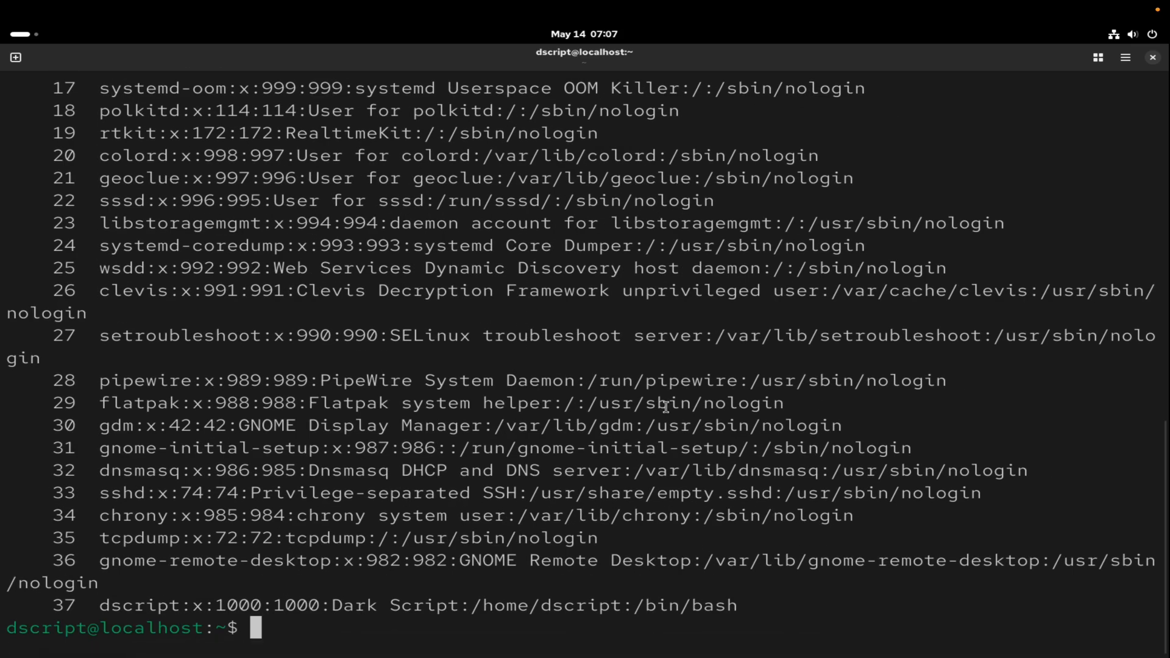
Start a root shell with sudo -i, entering the account password, and clear the terminal screen.
text(sudo )
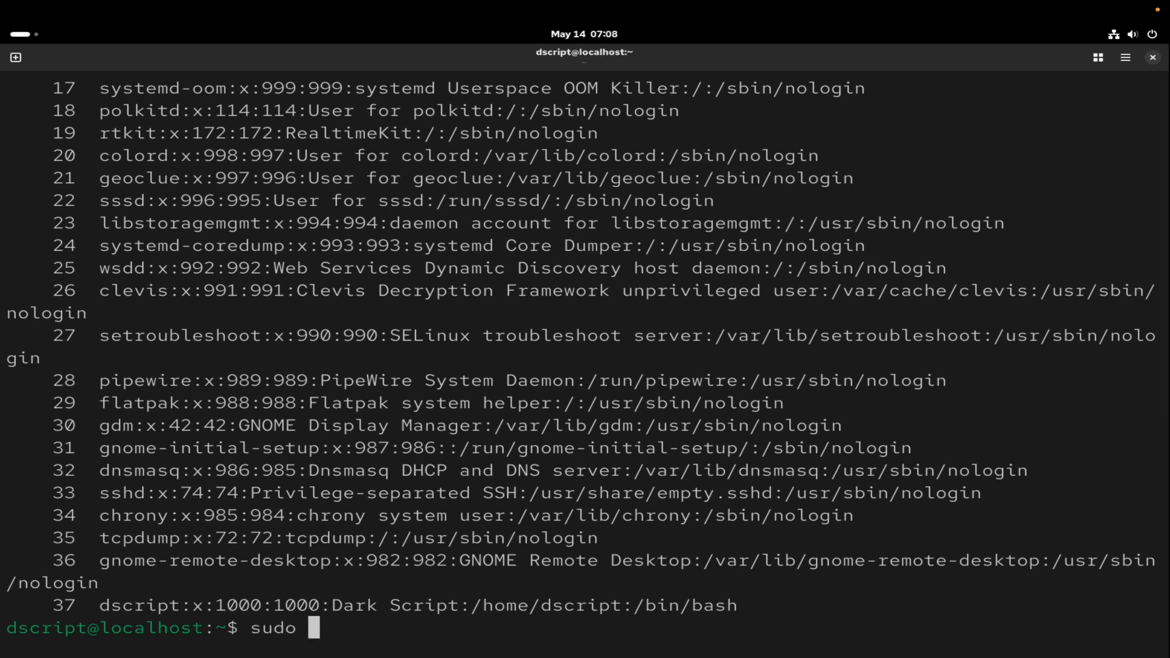
text(-i)
key(Return)
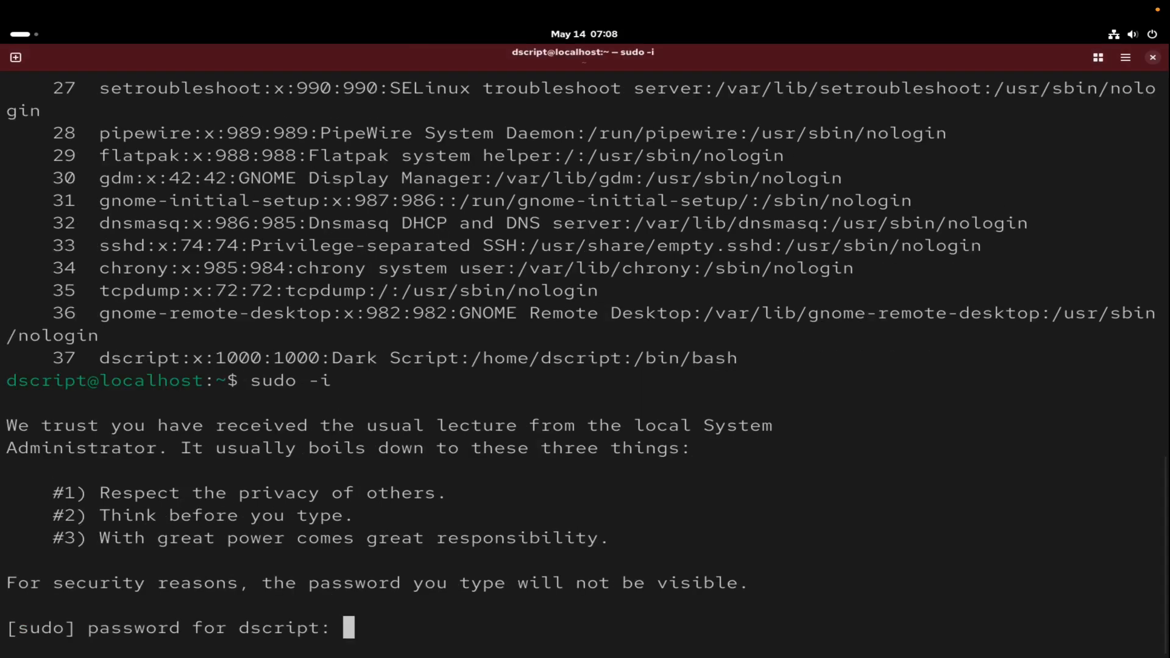
key(Return)
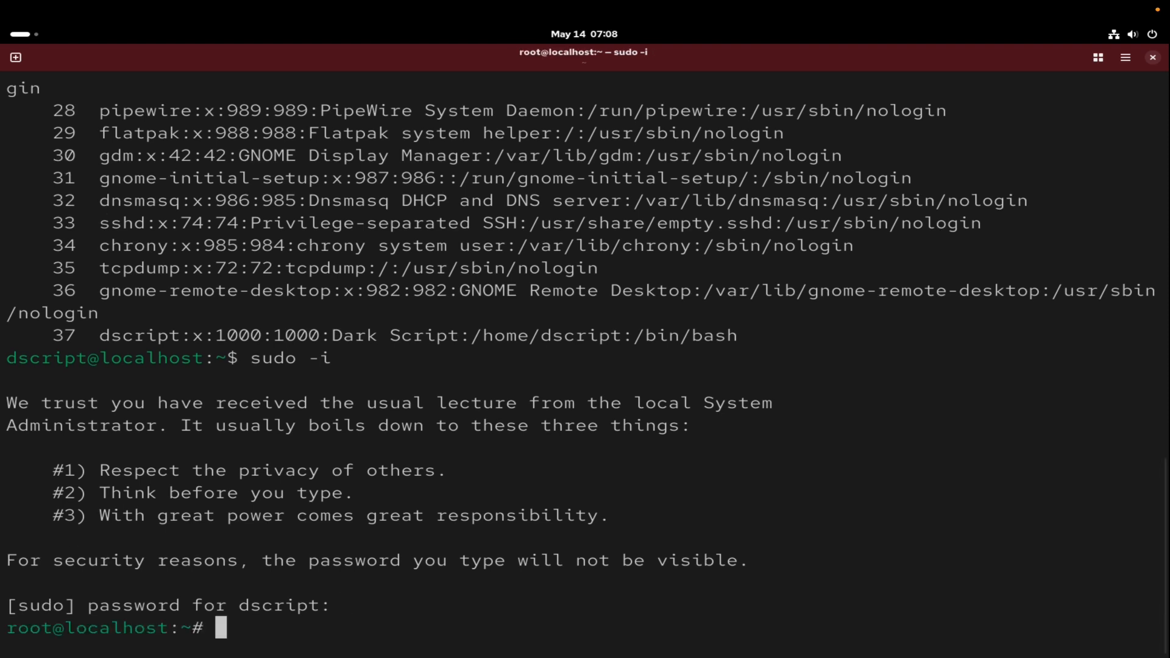
key(Return)
key(Return)
key(Return)
key(Return)
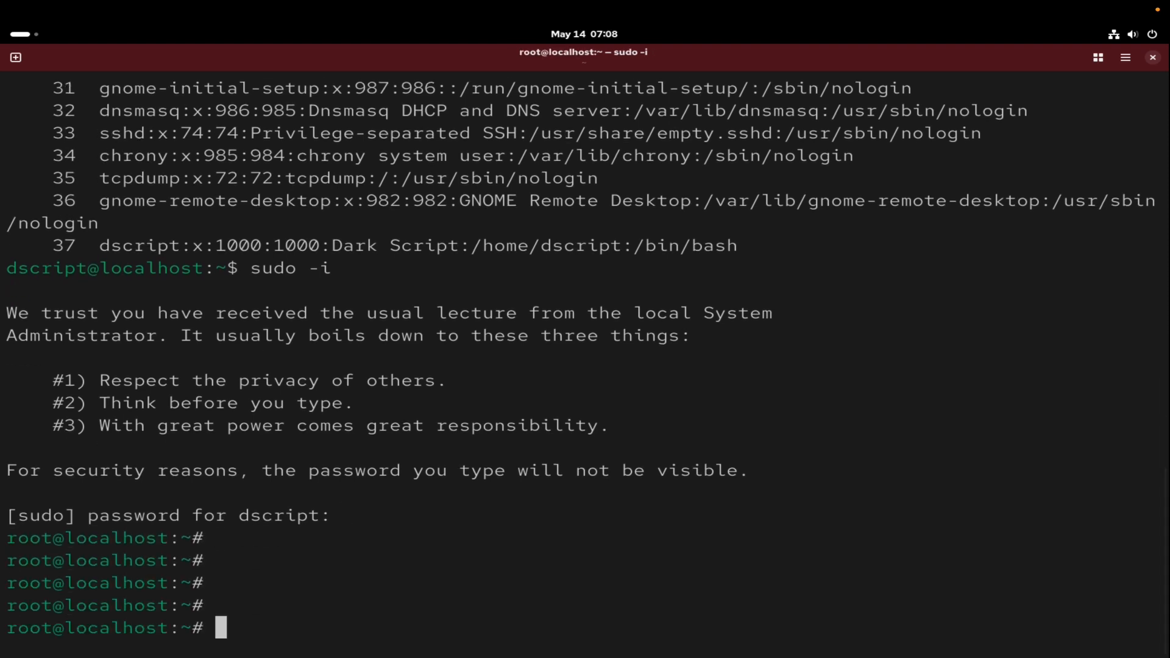
key(ctrl+l)
key(Return)
key(Return)
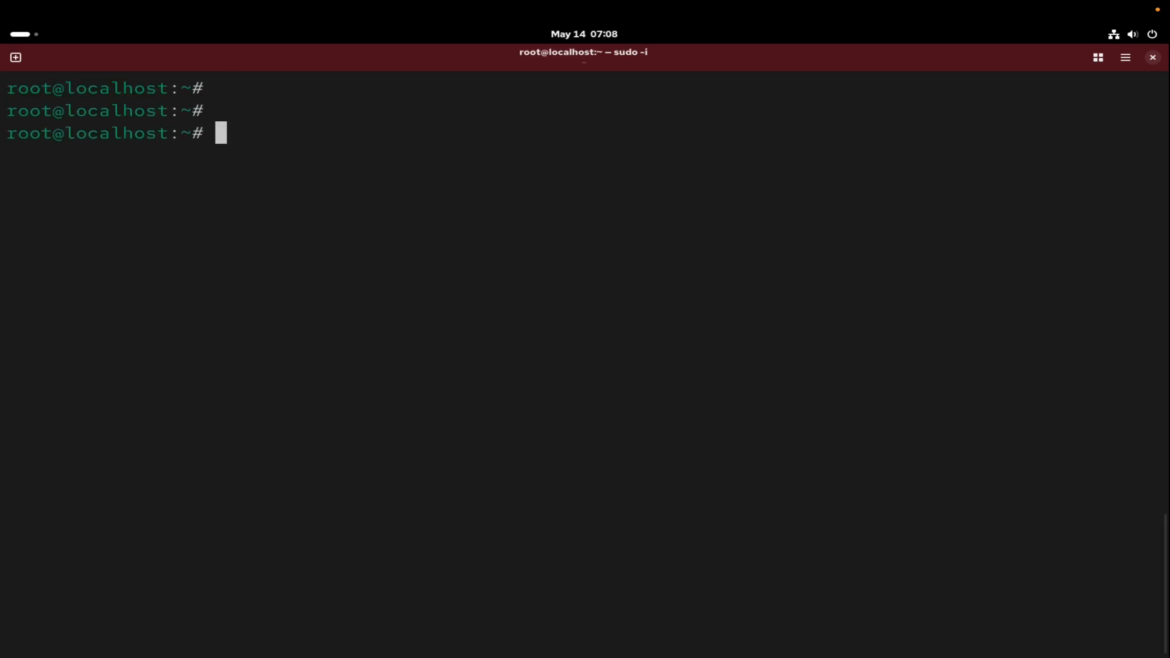
List all files in root's home directory with ls -al.
text(ls -al)
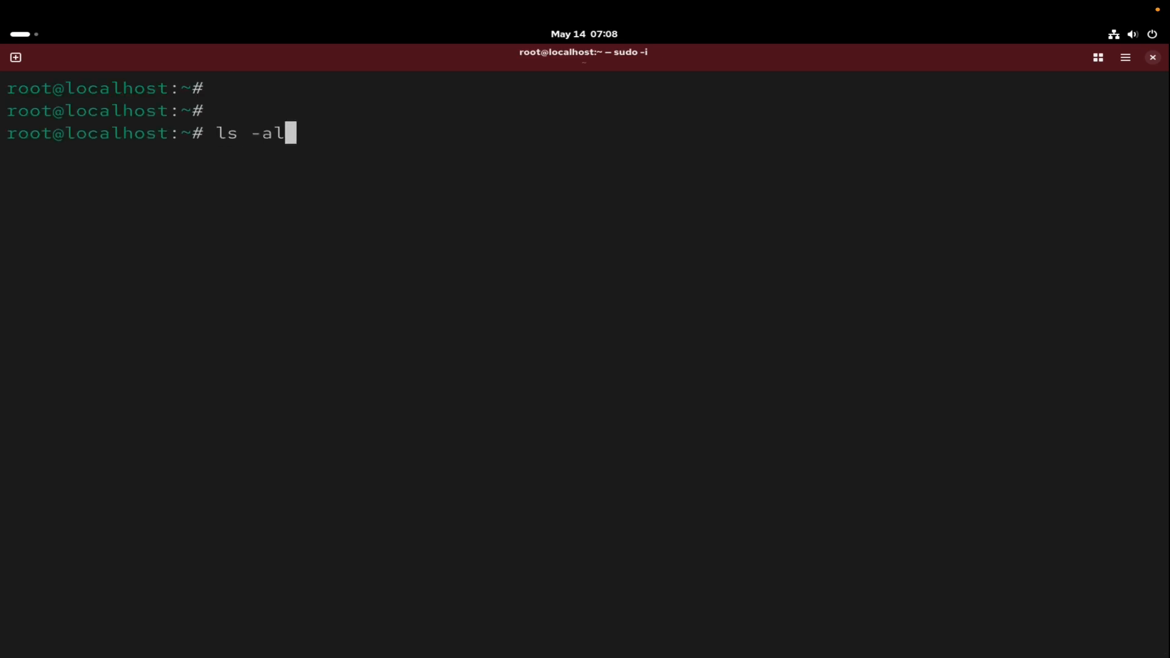
key(Return)
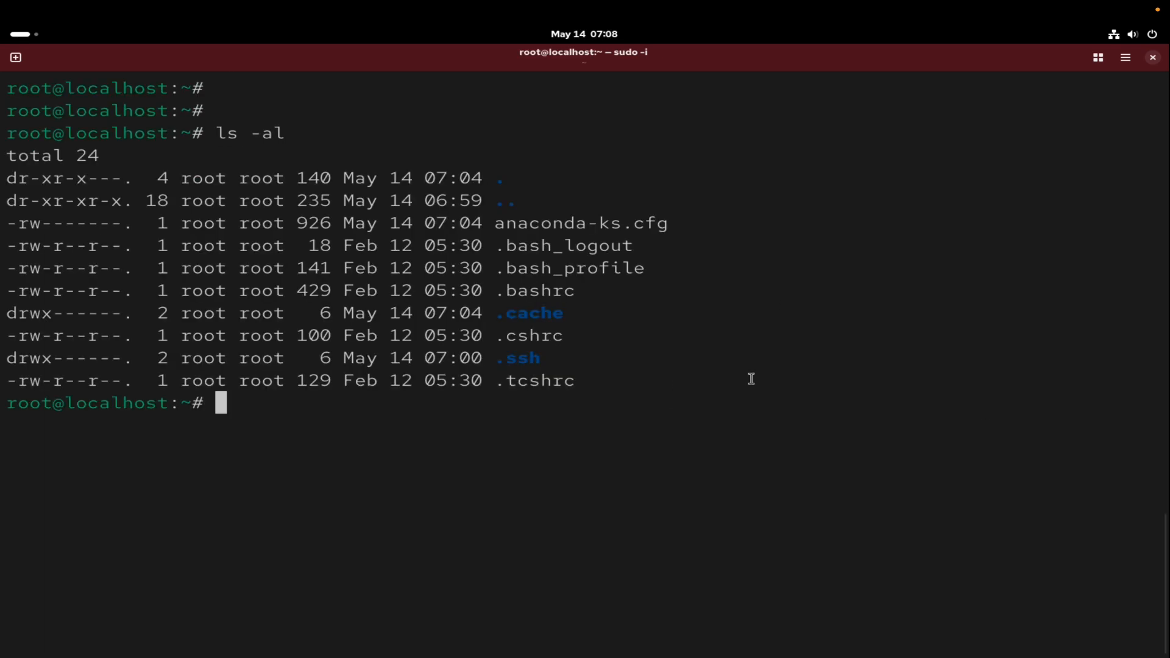
Print /etc/os-release with line numbers using cat -n to check the installed system version.
text(cat )
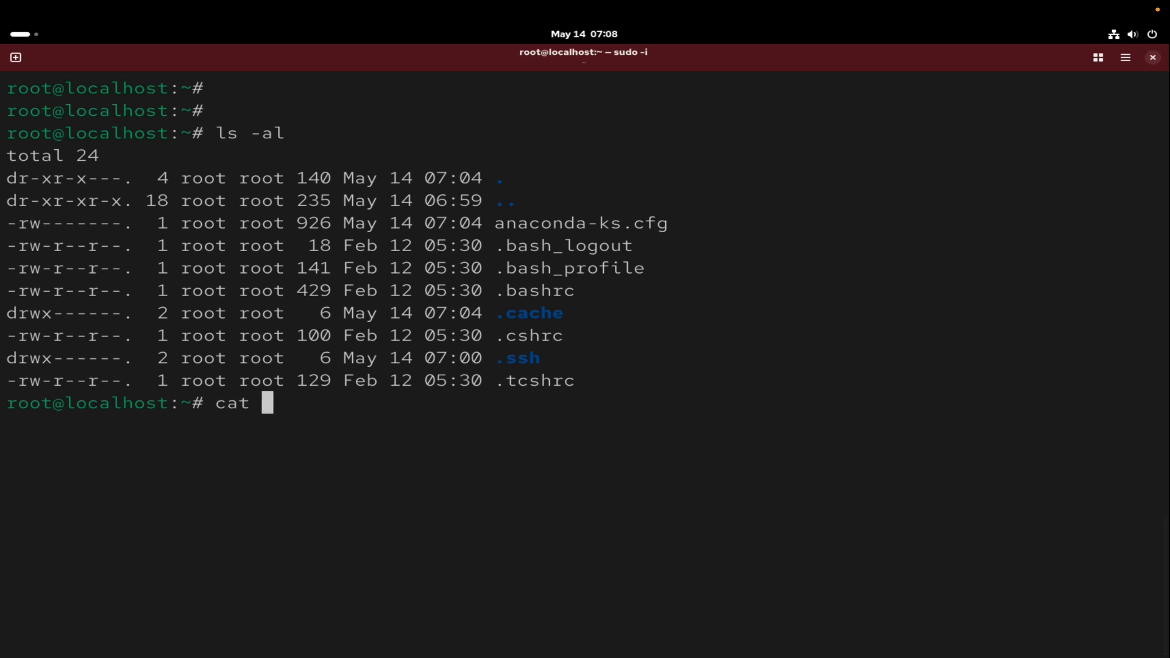
text(-n /etc)
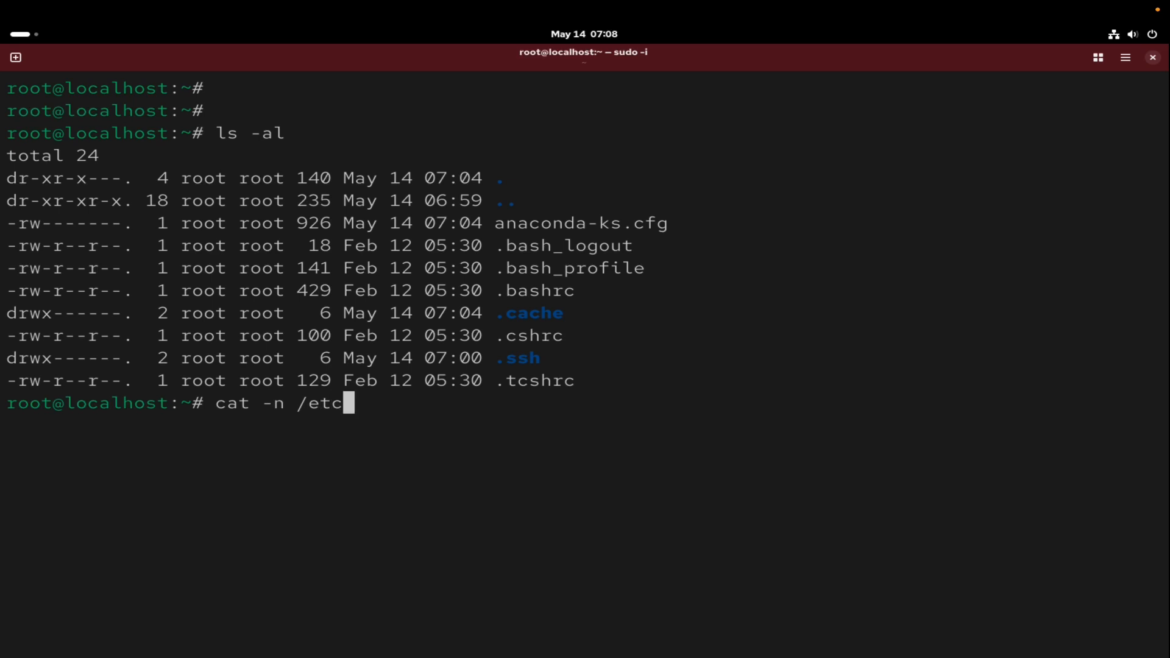
text(/)
text(os)
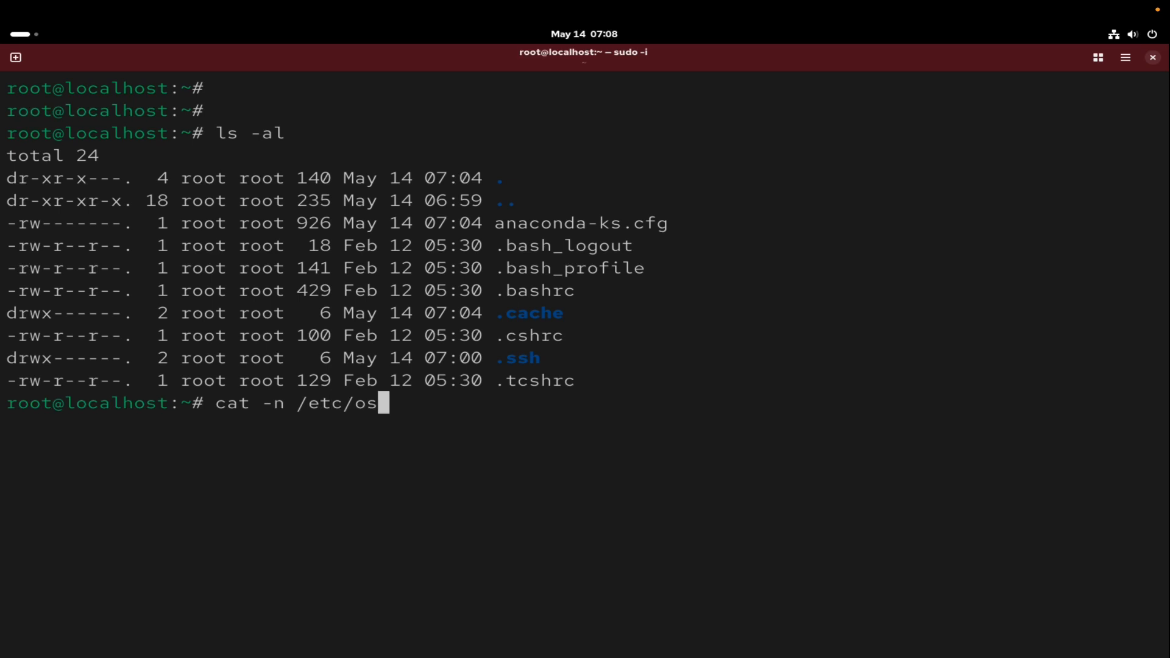
text(-release)
key(Return)
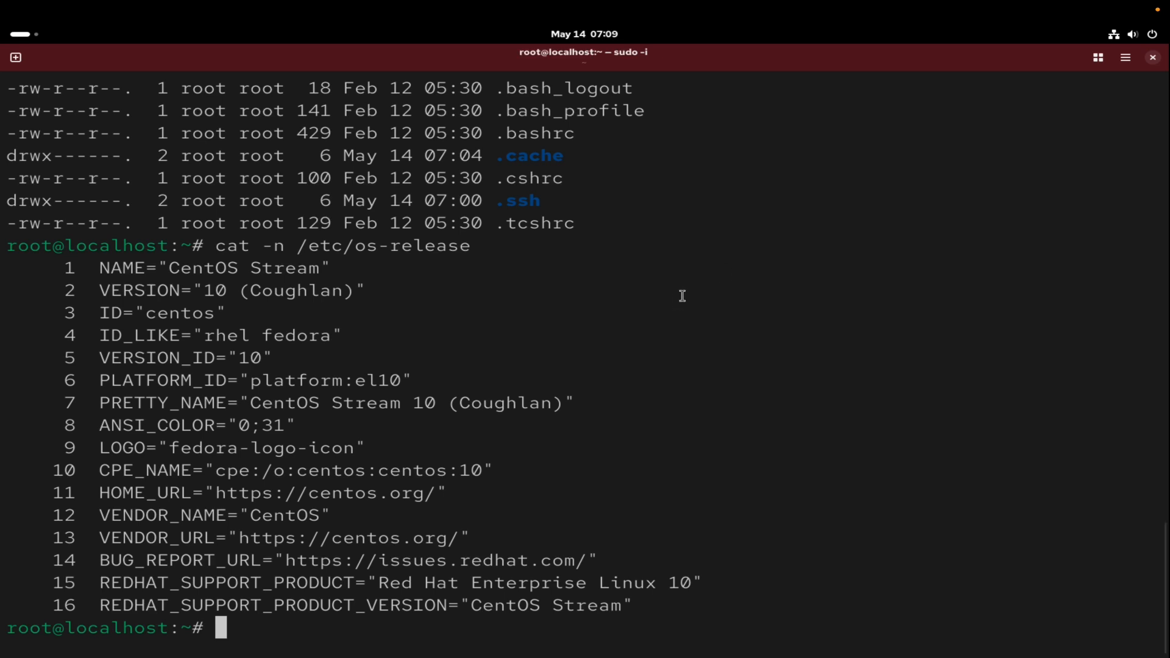
Shut down the virtual machine from the root shell with init 0.
mouse_move(890, 5)
text(exit)
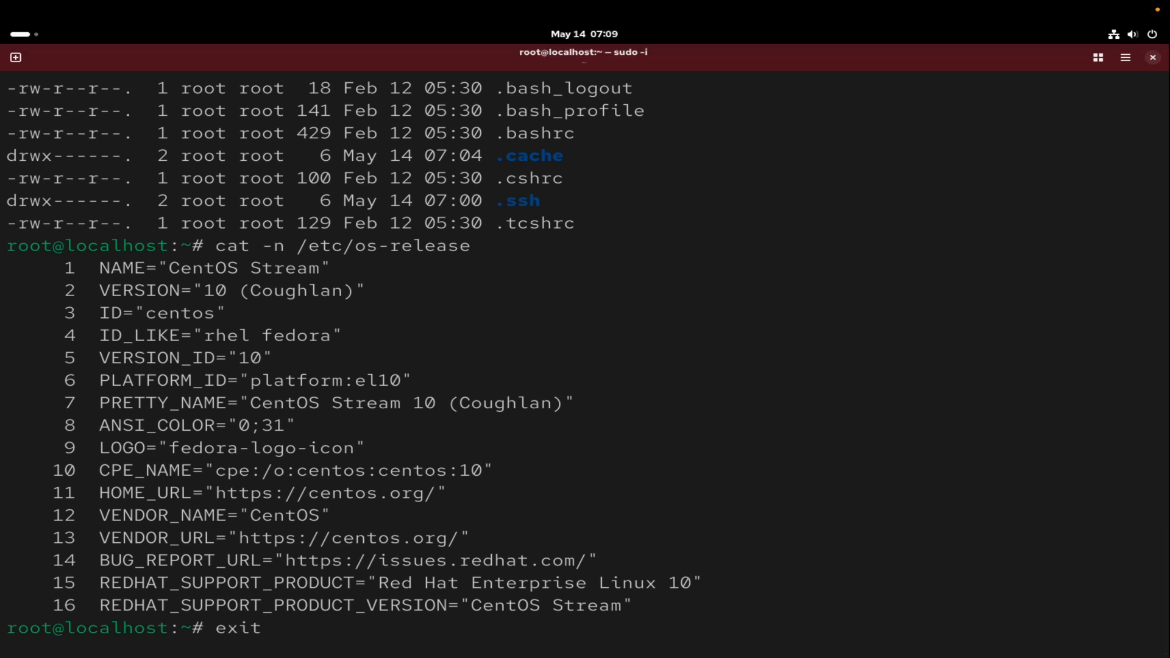
key(BackSpace)
key(BackSpace)
key(BackSpace)
key(BackSpace)
text(init 0)
key(Return)
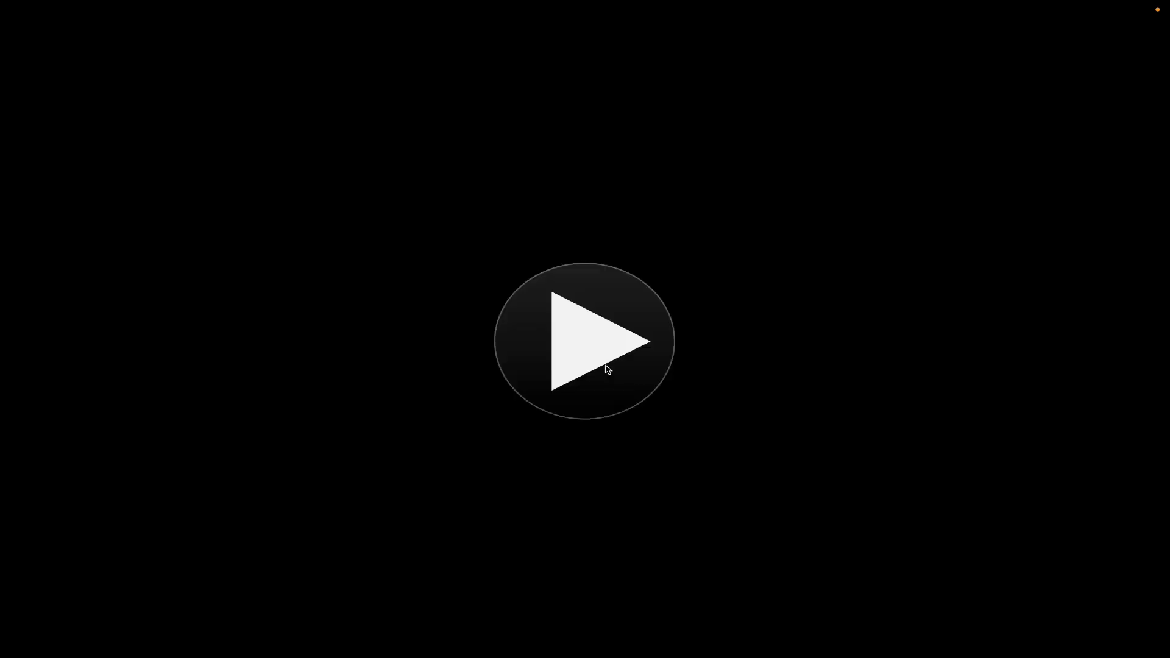
Take the powered-off virtual machine out of full-screen mode and close its window.
mouse_move(209, 2)
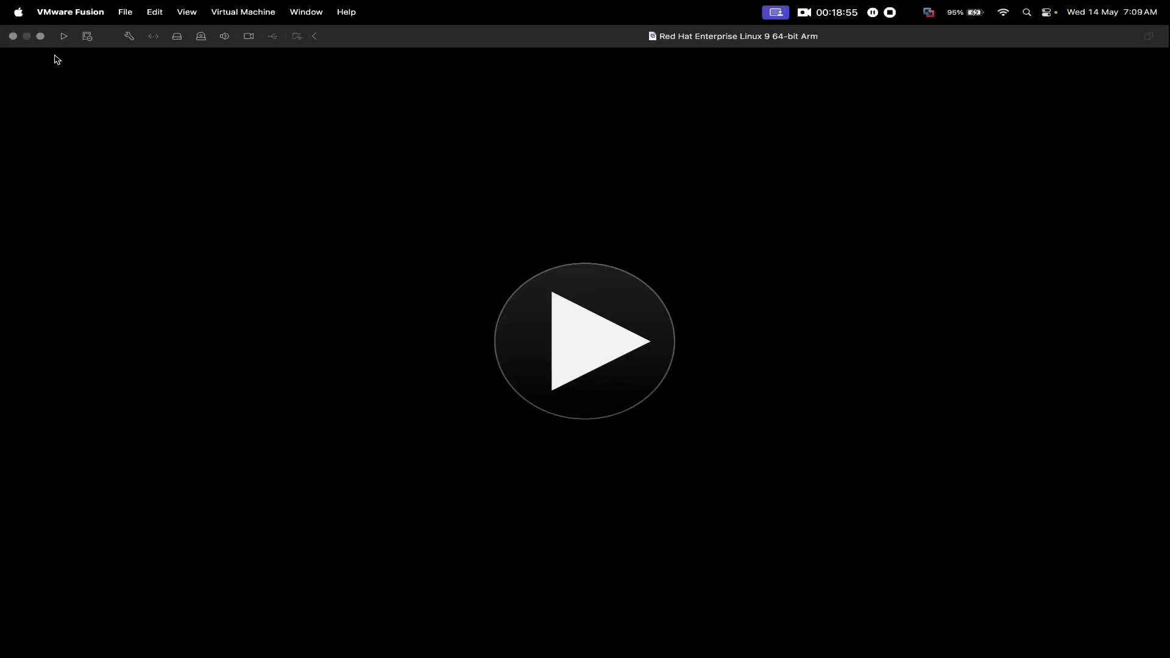
click(40, 36)
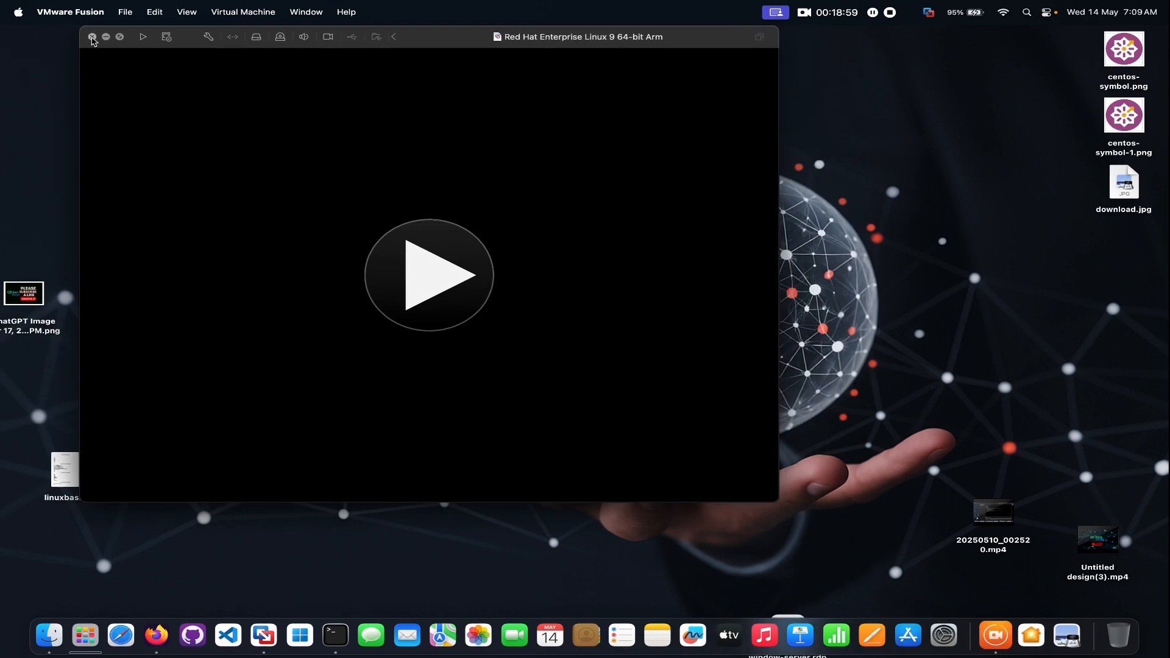
click(92, 37)
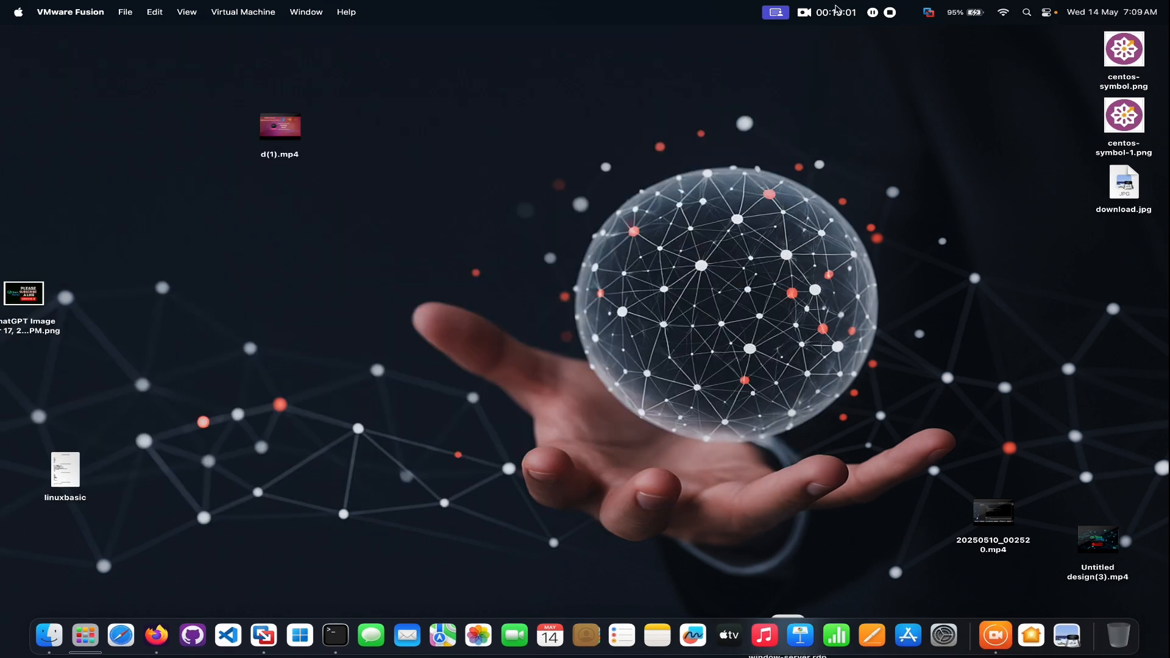